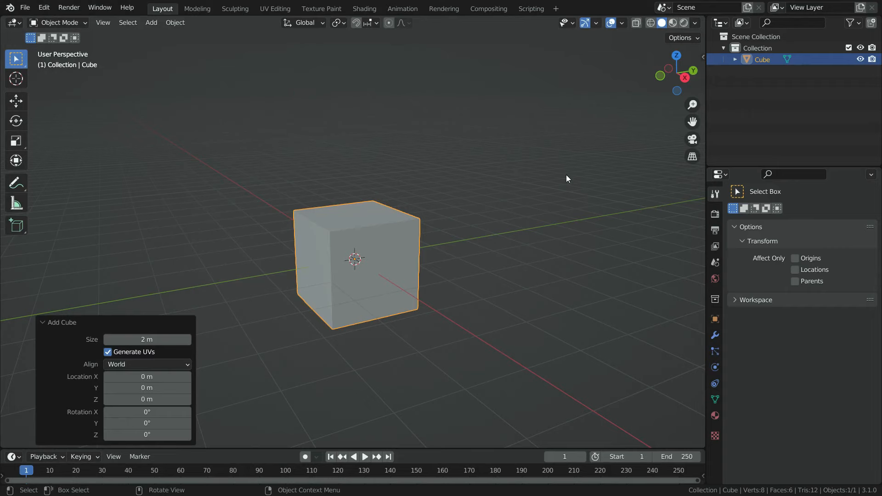
# Set the cube's scale to 1.3 on X and 1.5 on Y
pyautogui.press('n')
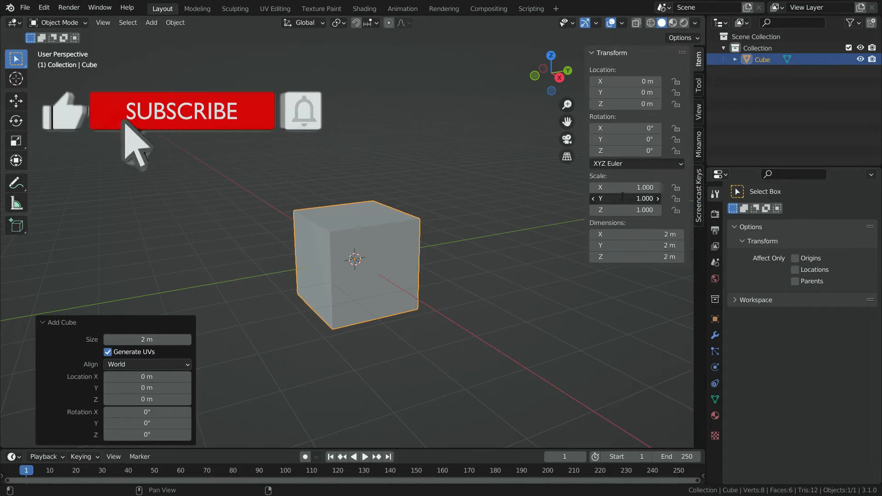
pyautogui.click(640, 199)
pyautogui.write('1.5')
pyautogui.press('Return')
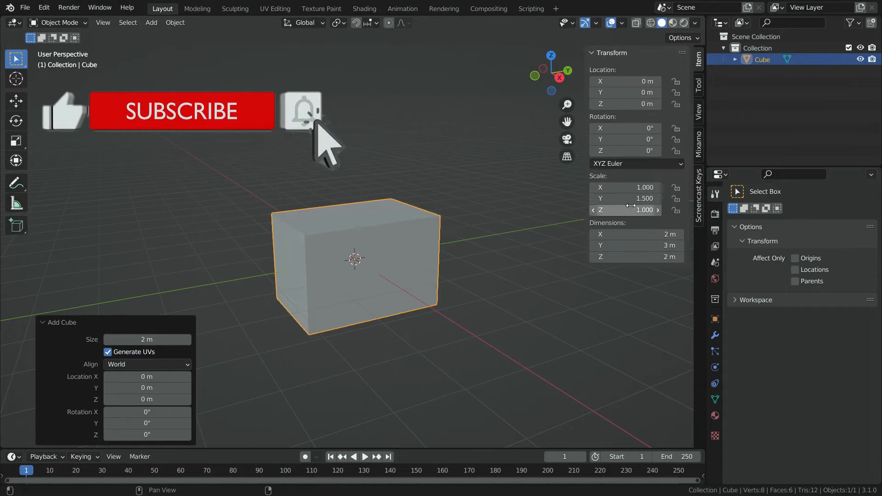
pyautogui.moveTo(638, 188); pyautogui.dragTo(657, 189)
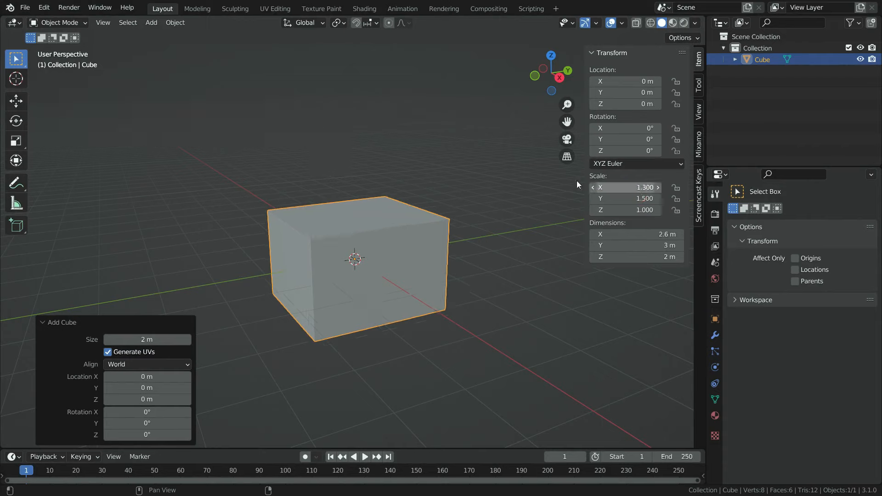
pyautogui.press('n')
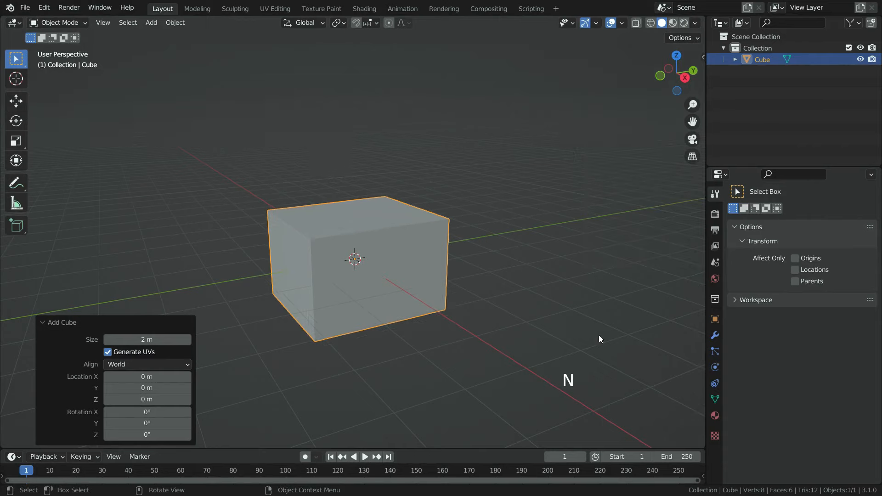
# Add Fluid physics to the cube and make it a Domain with domain type Liquid
pyautogui.click(715, 368)
pyautogui.click(843, 229)
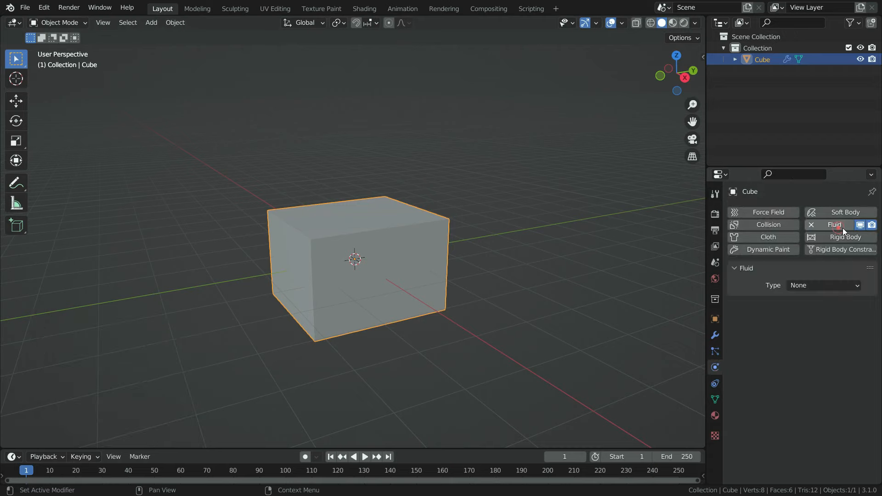
pyautogui.click(825, 286)
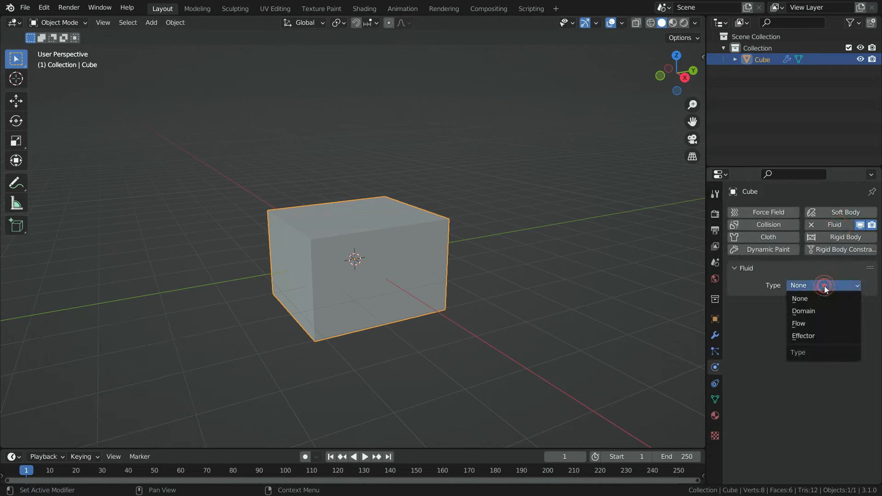
pyautogui.click(817, 312)
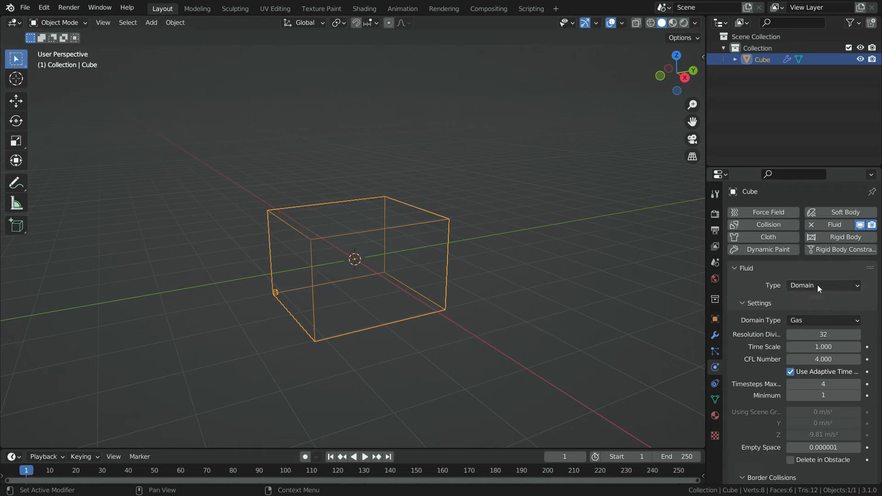
pyautogui.click(807, 320)
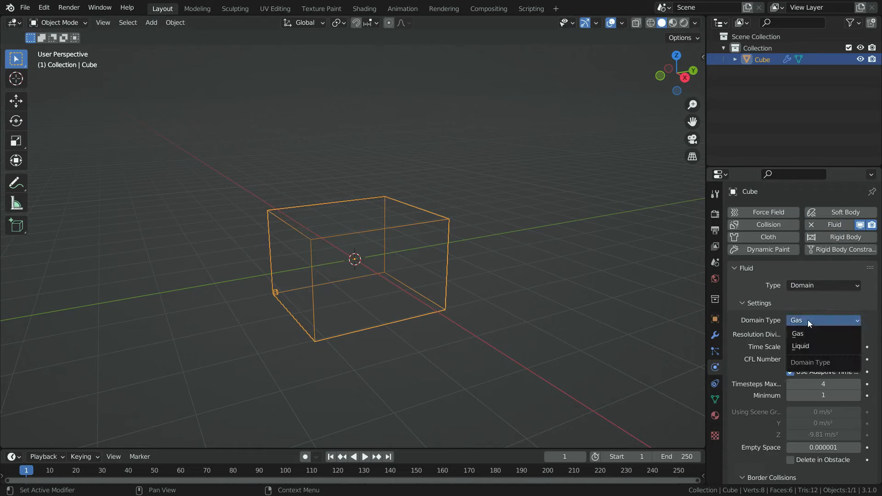
pyautogui.click(814, 348)
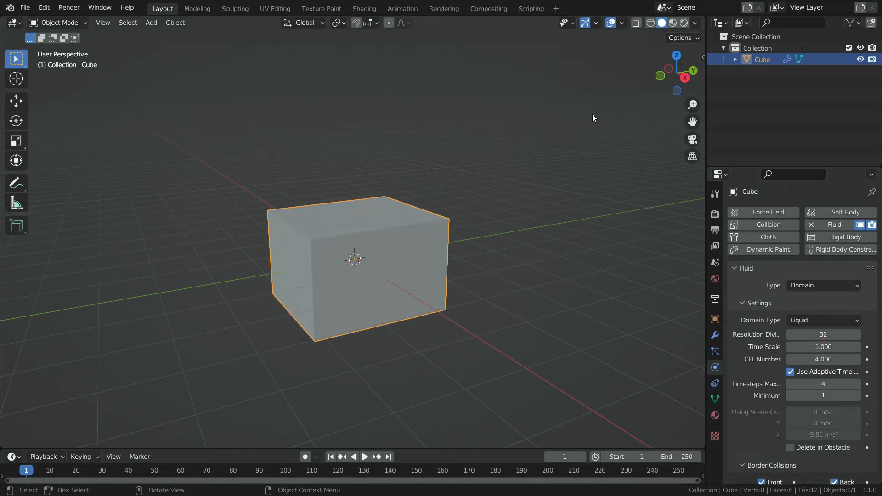
# Switch the viewport to wireframe shading and add a second cube at the origin inside the domain
pyautogui.press('z')
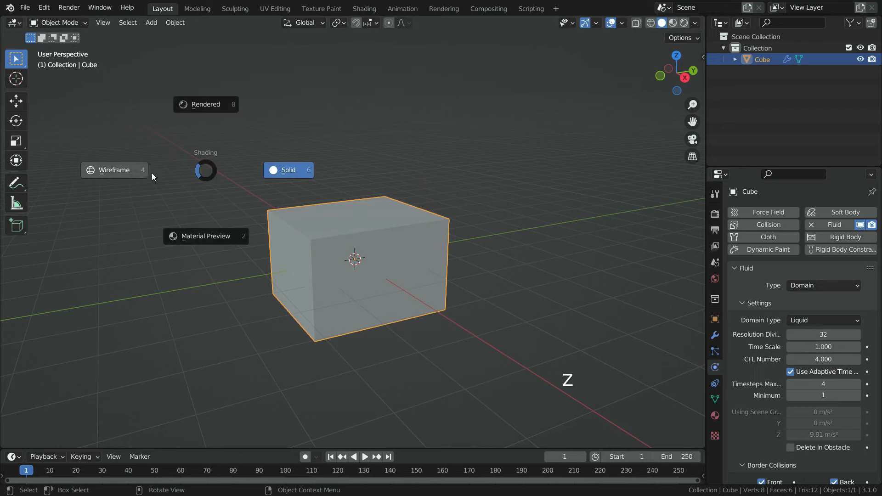
pyautogui.click(130, 173)
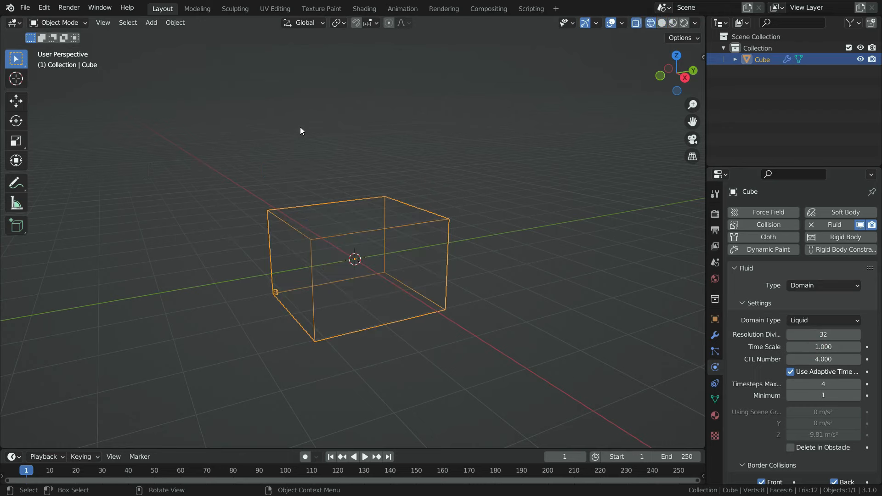
pyautogui.hotkey('shift', 'a')
pyautogui.moveTo(299, 121)
pyautogui.click(343, 131)
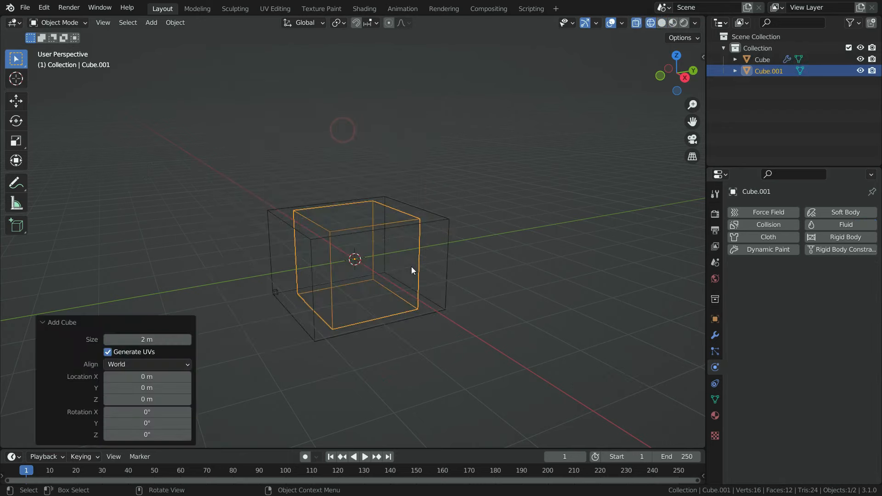
# In the right orthographic view, flatten the second cube along Y into a thin slab, scaling by about -0.028 and then 0.725
pyautogui.press('KP_3')
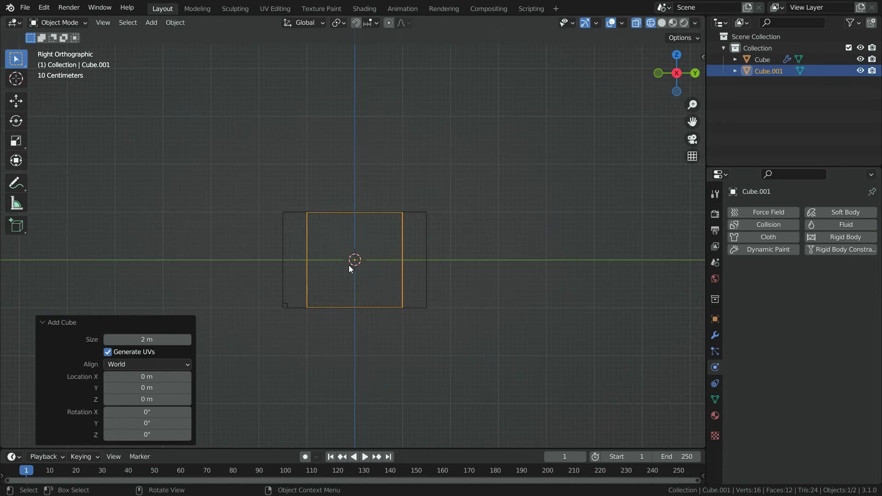
pyautogui.scroll(3, 353, 270)
pyautogui.press('s')
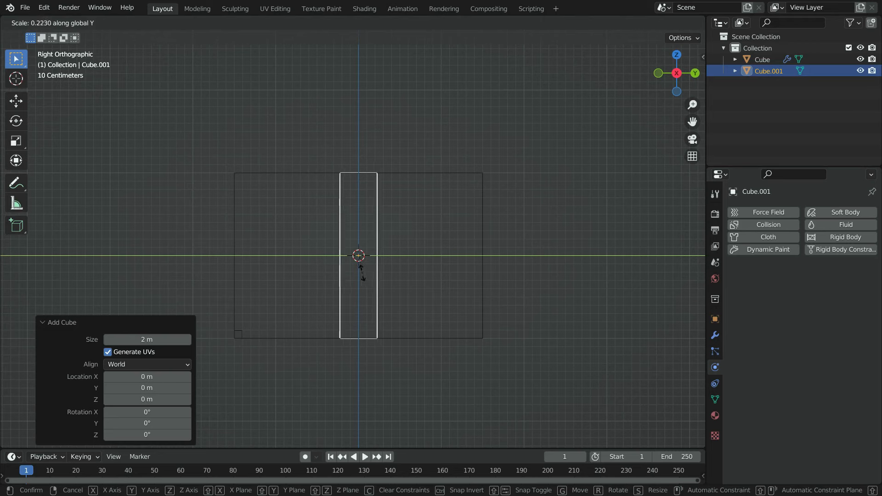
pyautogui.click(357, 257)
pyautogui.scroll(3, 372, 280)
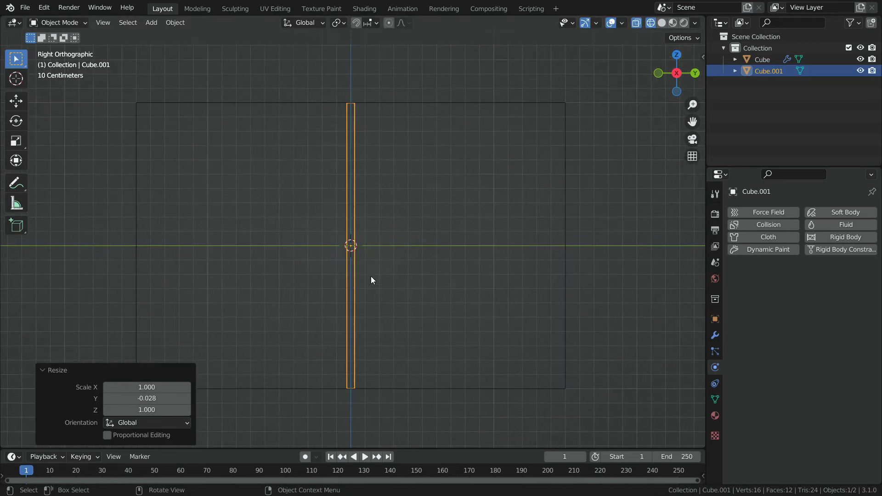
pyautogui.press('s')
pyautogui.press('y')
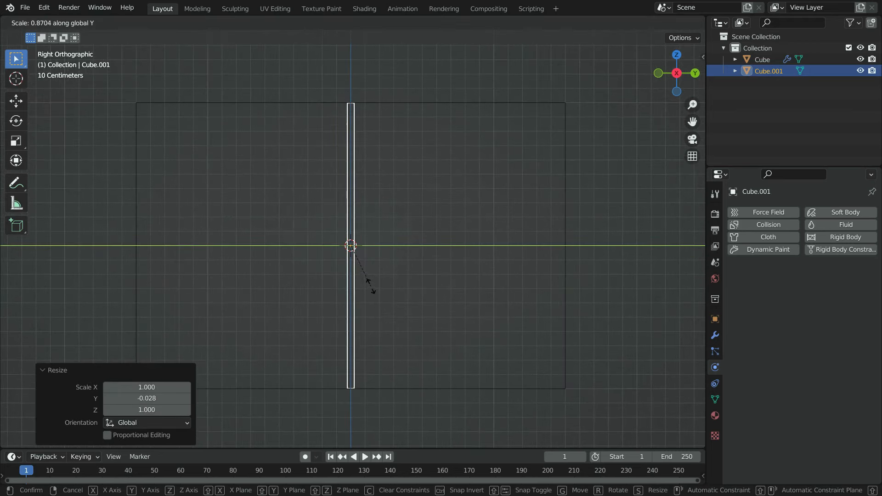
pyautogui.click(366, 275)
# Move the thin slab about -1.46 m along Y, against the domain's end wall
pyautogui.press('g')
pyautogui.press('y')
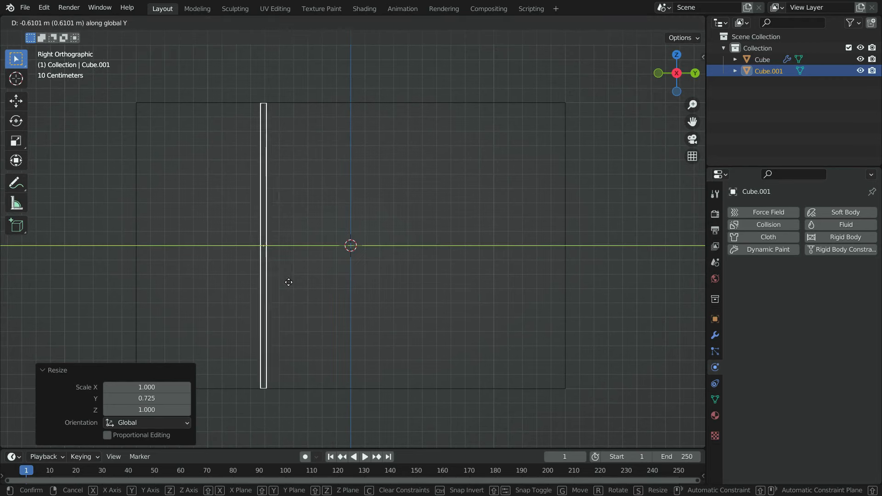
pyautogui.click(180, 283)
# Scale the slab along Z by about 0.533 and lower it about 0.28 m inside the domain
pyautogui.scroll(-3, 198, 275)
pyautogui.scroll(3, 216, 285)
pyautogui.press('s')
pyautogui.press('z')
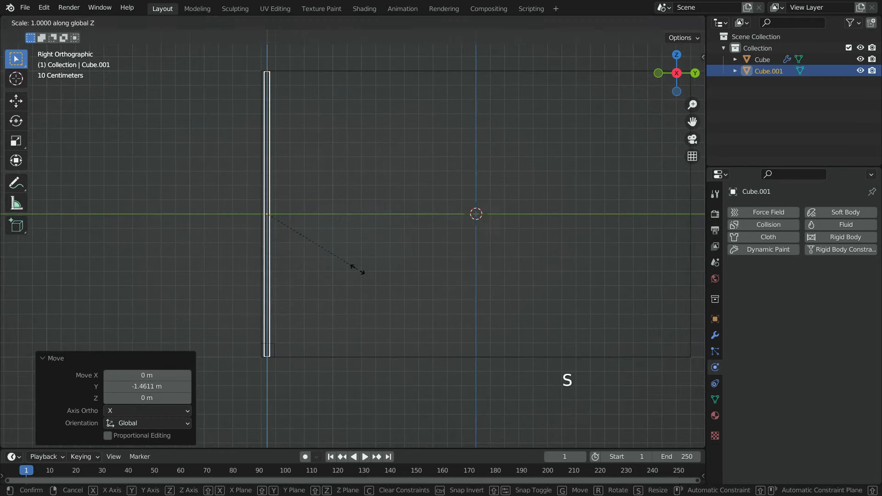
pyautogui.click(317, 242)
pyautogui.scroll(1, 280, 221)
pyautogui.press('g')
pyautogui.press('z')
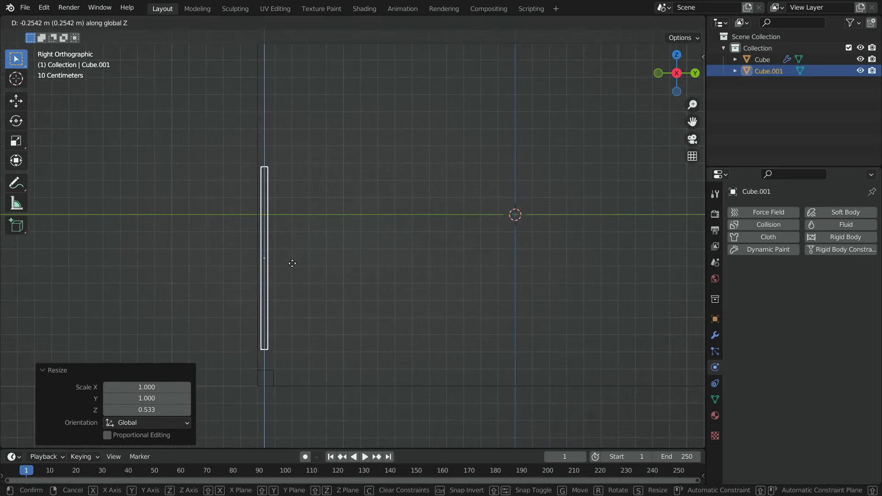
pyautogui.click(292, 268)
pyautogui.scroll(-4, 256, 261)
pyautogui.scroll(4, 338, 279)
pyautogui.moveTo(383, 257); pyautogui.dragTo(357, 262, button='middle')
pyautogui.scroll(-2, 358, 266)
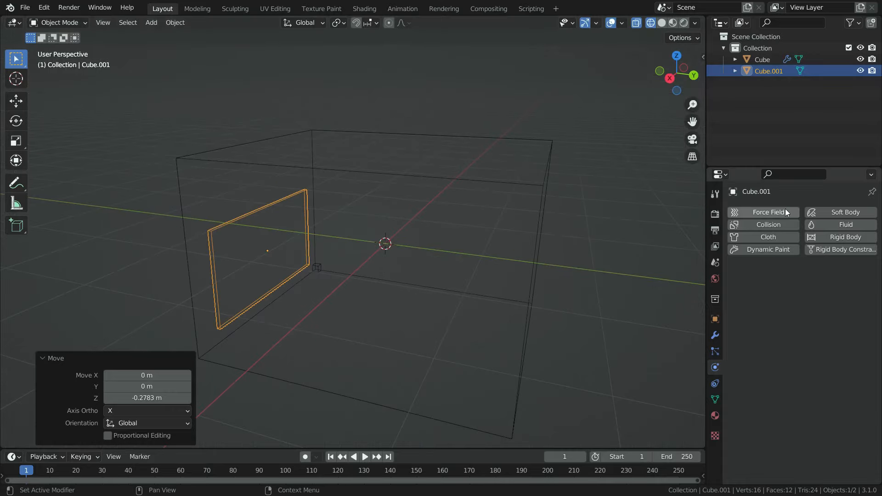
# Add Fluid physics to the slab and make it a Flow object with flow type Liquid
pyautogui.click(837, 226)
pyautogui.click(820, 283)
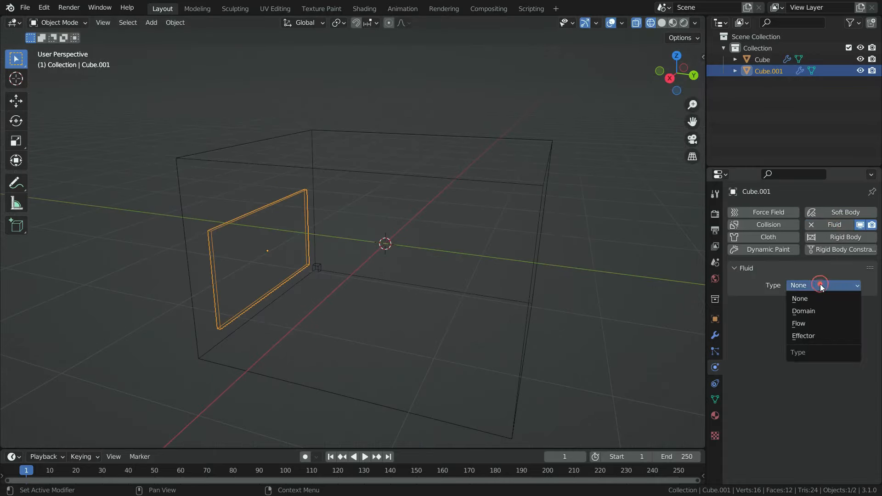
pyautogui.click(807, 320)
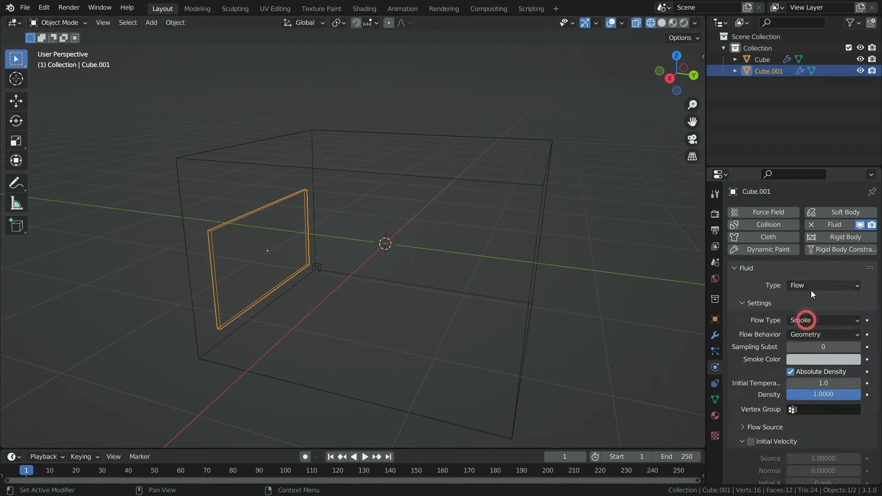
pyautogui.click(813, 320)
pyautogui.click(813, 369)
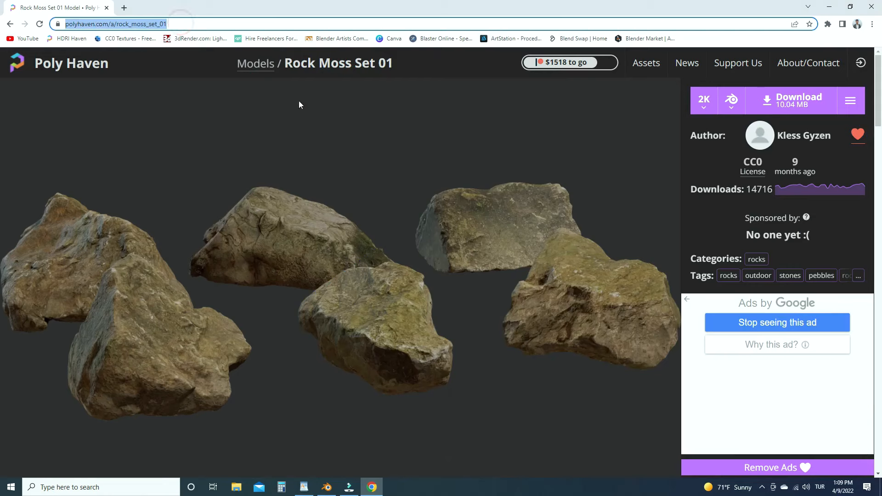
# Download Rock Moss Set 01 from Poly Haven in the browser, and open rock_moss_set_01_2k.blend from Downloads for appending in Blender
pyautogui.click(807, 102)
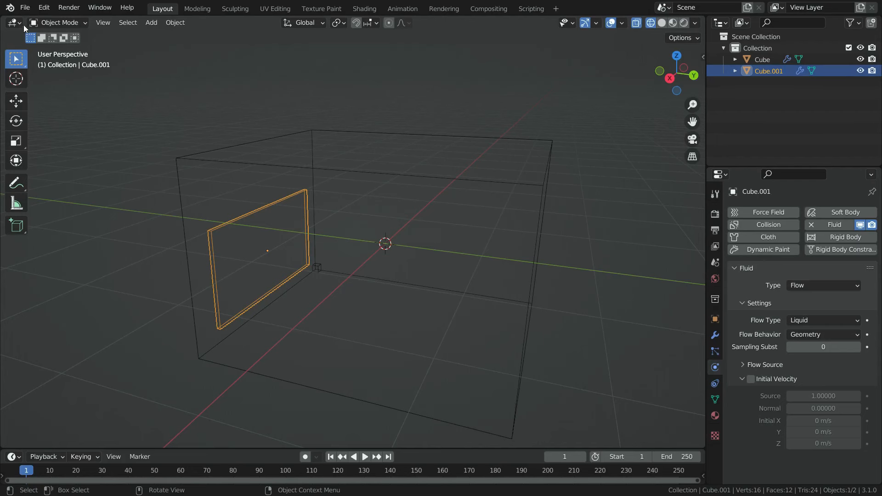
pyautogui.click(25, 7)
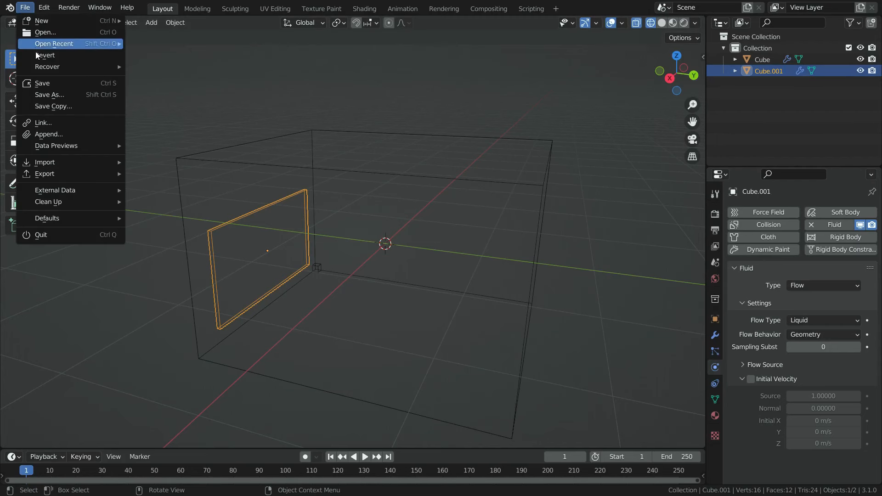
pyautogui.click(48, 134)
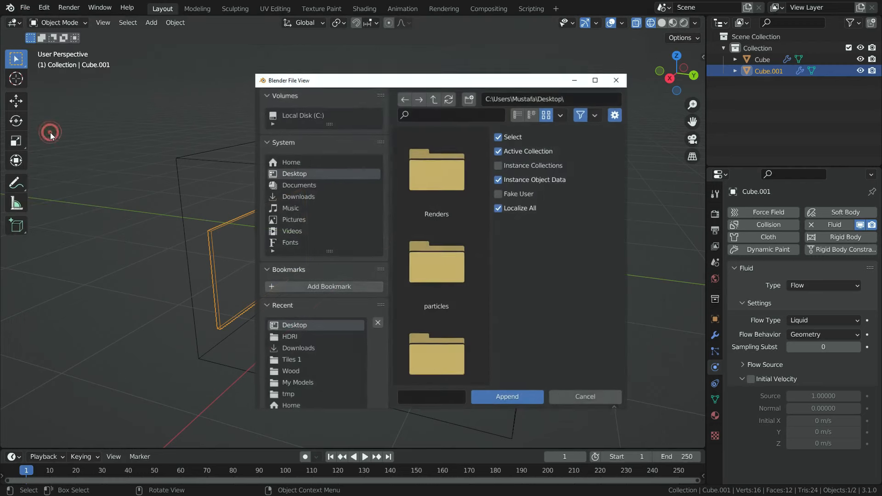
pyautogui.click(304, 349)
pyautogui.scroll(-4, 431, 263)
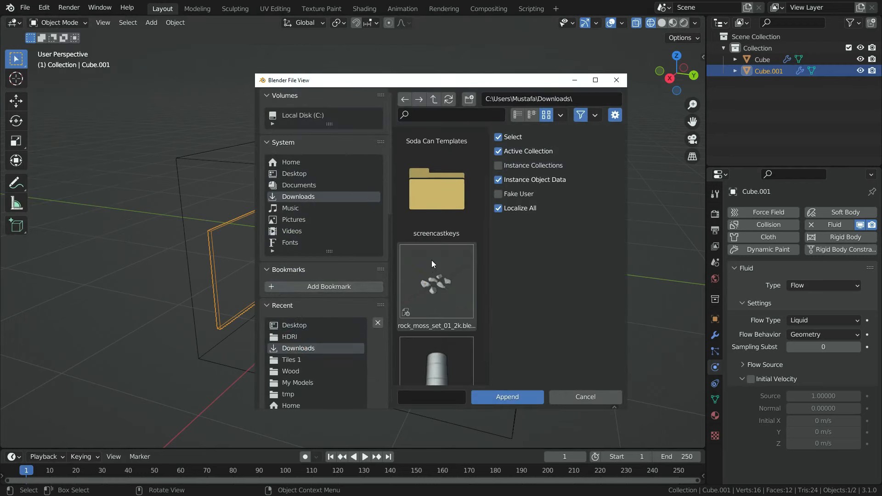
pyautogui.click(421, 278)
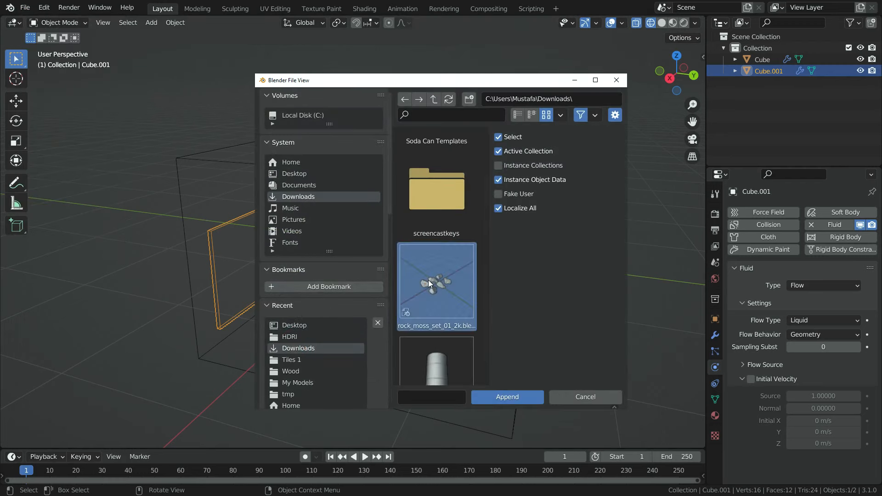
pyautogui.click(504, 397)
# Append all the rock objects from the file's Object category into the scene
pyautogui.scroll(-6, 453, 239)
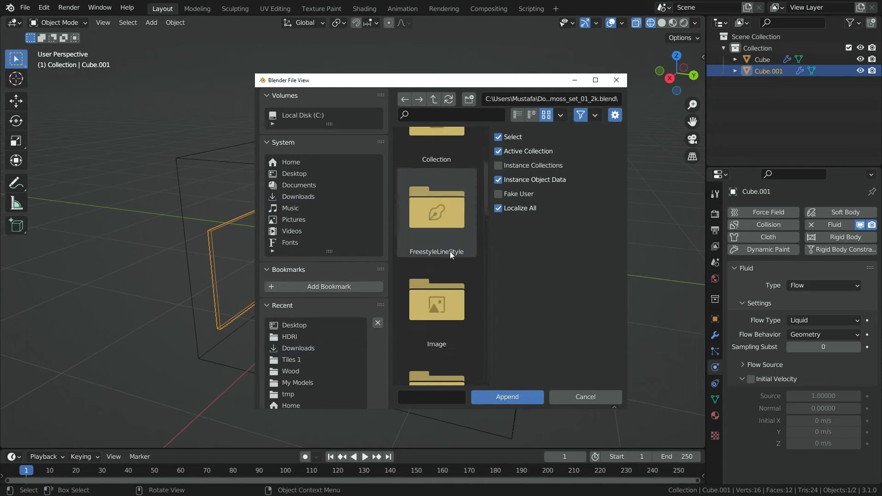
pyautogui.scroll(-6, 450, 262)
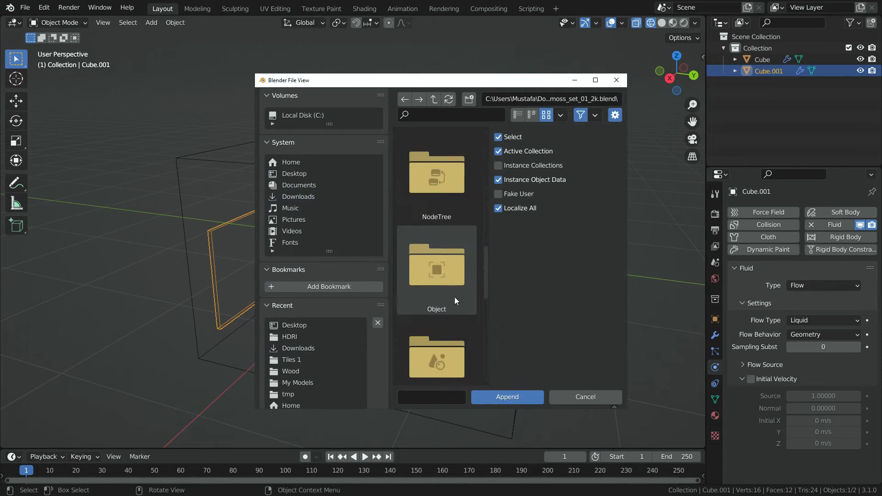
pyautogui.click(443, 279)
pyautogui.click(443, 279)
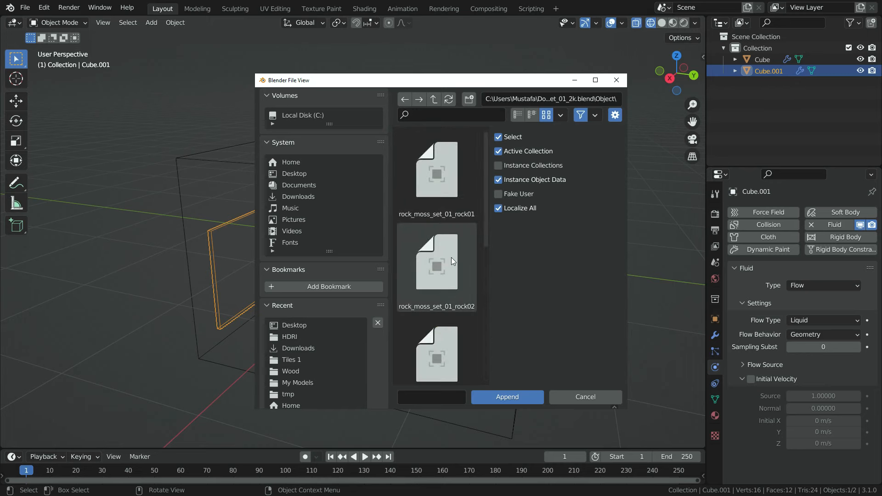
pyautogui.press('a')
pyautogui.scroll(-5, 448, 250)
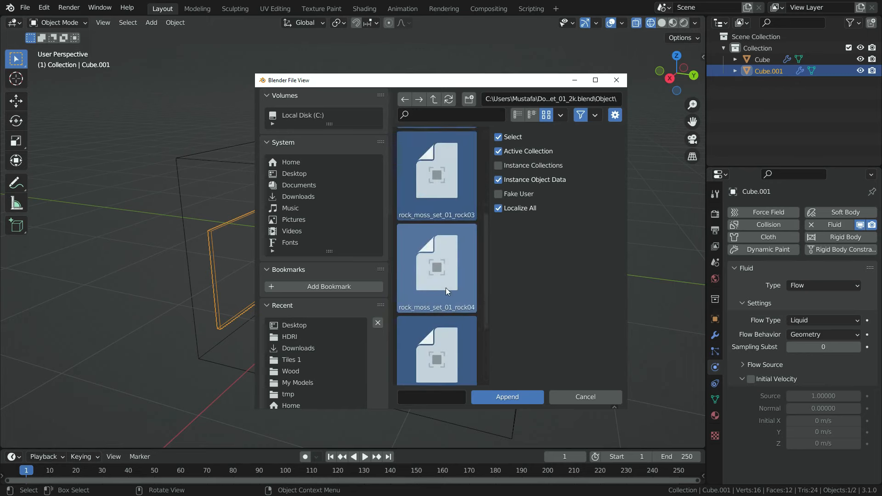
pyautogui.click(491, 397)
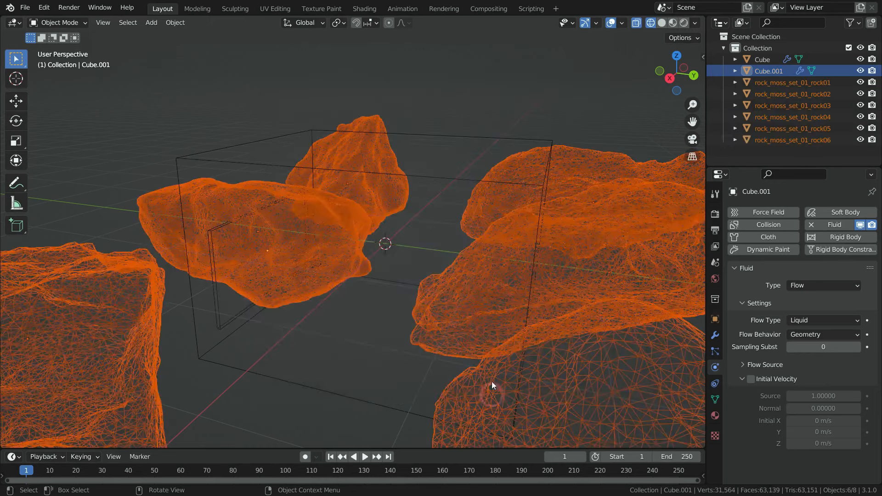
# Delete the appended rock_moss_set_01_rock03 from the scene
pyautogui.scroll(-7, 404, 296)
pyautogui.scroll(3, 427, 329)
pyautogui.moveTo(426, 329); pyautogui.dragTo(545, 266, button='middle')
pyautogui.click(545, 266)
pyautogui.press('Delete')
# Delete rock01, rock02 and rock05, keeping only rock04 and rock06 of the appended set
pyautogui.moveTo(576, 345); pyautogui.dragTo(371, 218, button='middle')
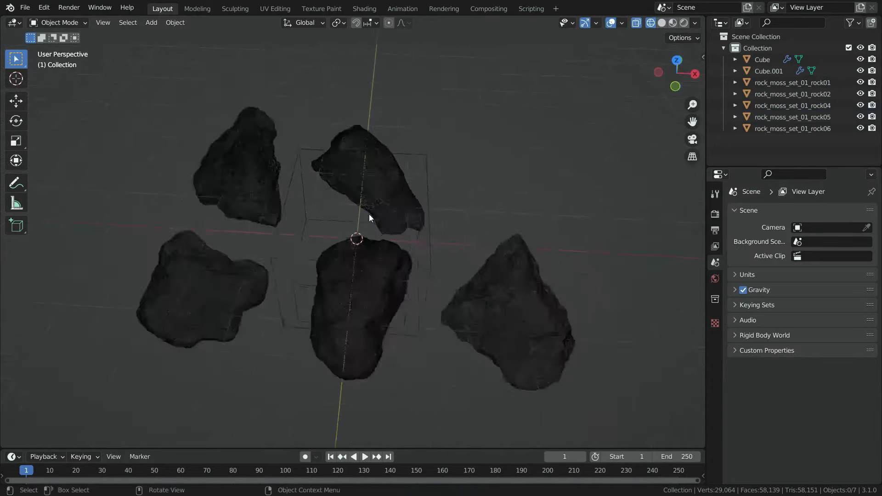
pyautogui.click(383, 284)
pyautogui.press('Delete')
pyautogui.moveTo(383, 284); pyautogui.dragTo(191, 321, button='middle')
pyautogui.click(236, 156)
pyautogui.press('Delete')
pyautogui.click(373, 161)
pyautogui.press('Delete')
pyautogui.moveTo(414, 197); pyautogui.dragTo(349, 282, button='middle')
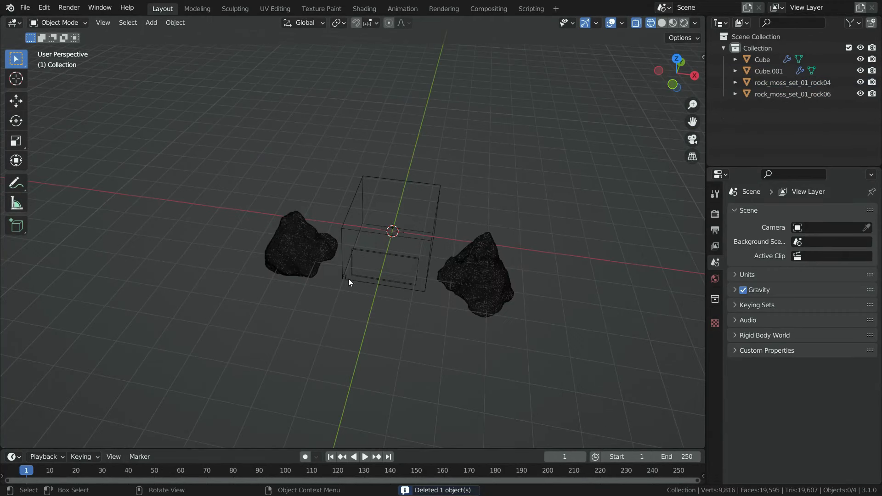
# Move rock04 in top view into the domain's rear -X corner, away from the flow slab, and scale it to about 0.56
pyautogui.click(299, 256)
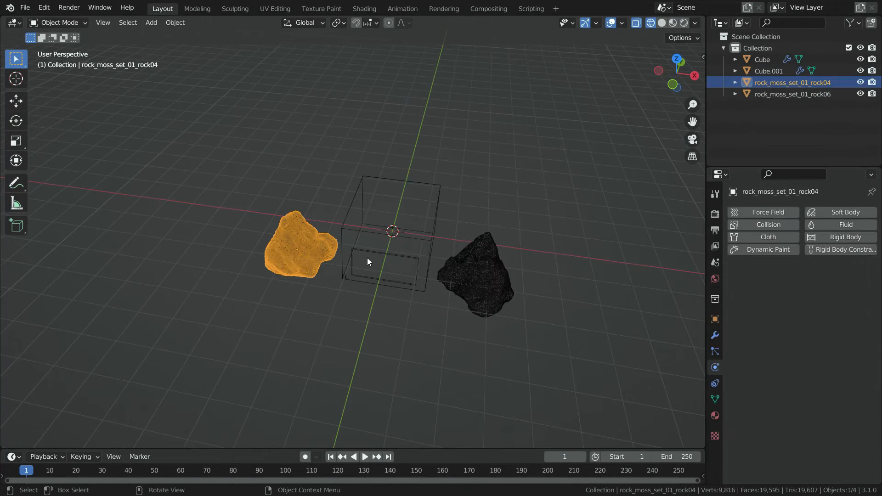
pyautogui.press('KP_7')
pyautogui.scroll(4, 357, 258)
pyautogui.press('g')
pyautogui.click(421, 164)
pyautogui.press('s')
pyautogui.click(398, 205)
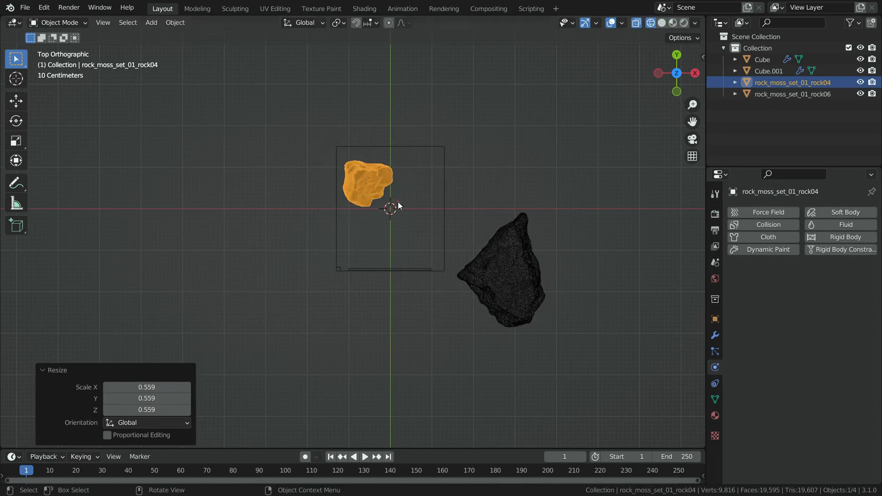
# Scale rock06 to about 0.39 and move it about -2.18 m in X and 2.33 m in Y, beside rock04 inside the domain
pyautogui.scroll(-2, 509, 288)
pyautogui.click(571, 323)
pyautogui.press('s')
pyautogui.click(586, 321)
pyautogui.press('g')
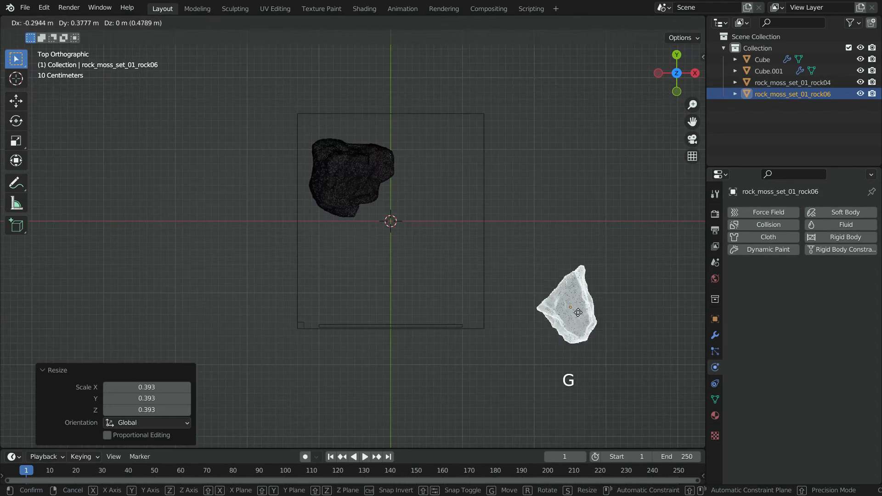
pyautogui.click(441, 172)
# Rotate rock06 about 31° in top view, nudge it about 0.15 m in Y and enlarge it by about 1.2
pyautogui.scroll(3, 416, 164)
pyautogui.press('r')
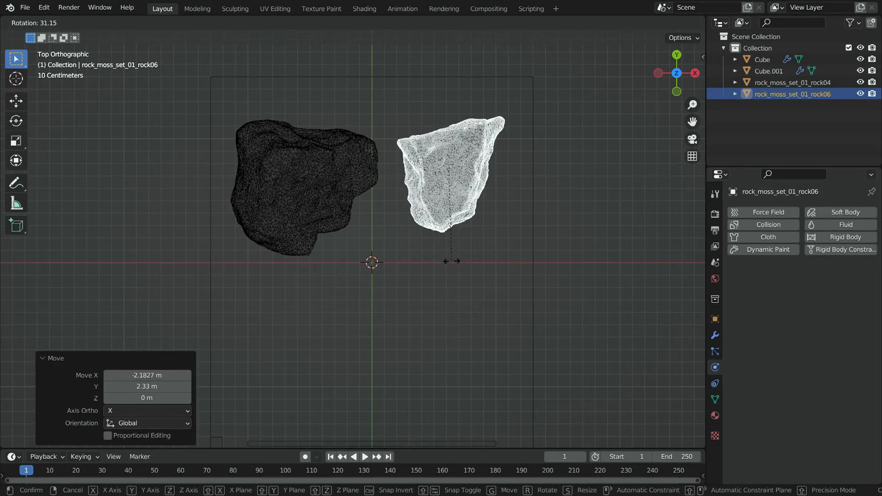
pyautogui.click(462, 262)
pyautogui.press('g')
pyautogui.click(464, 252)
pyautogui.press('s')
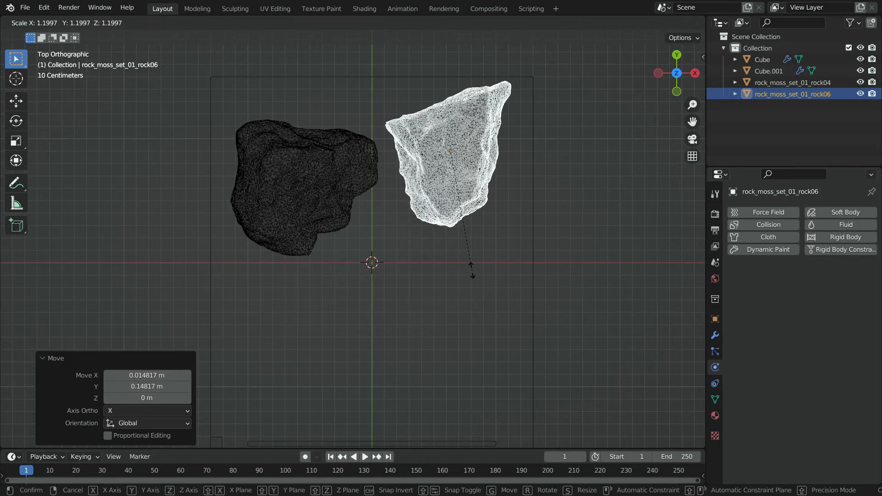
pyautogui.click(472, 270)
pyautogui.keyDown('shift'); pyautogui.moveTo(472, 270); pyautogui.dragTo(474, 282, button='middle'); pyautogui.keyUp('shift')
# Shift rock04 about 0.28 m in Y, rotate it about -79° in top view and nudge it beside rock06
pyautogui.click(365, 207)
pyautogui.press('g')
pyautogui.click(362, 264)
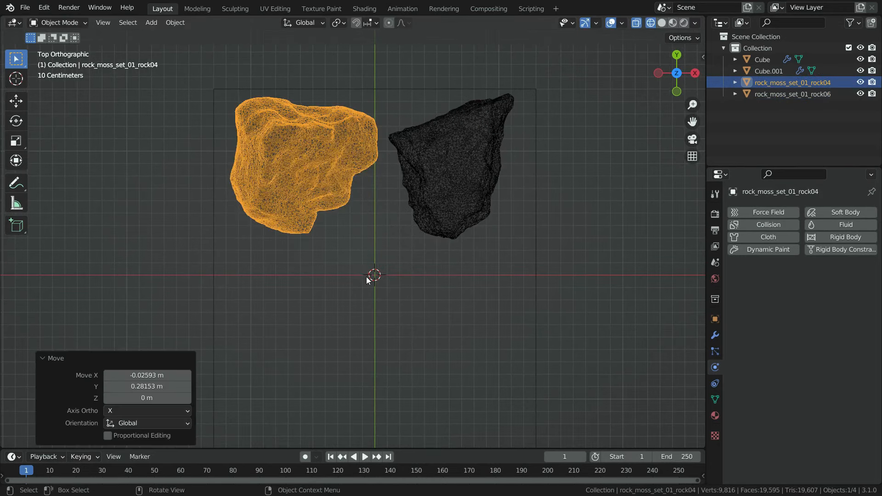
pyautogui.press('r')
pyautogui.click(334, 311)
pyautogui.press('g')
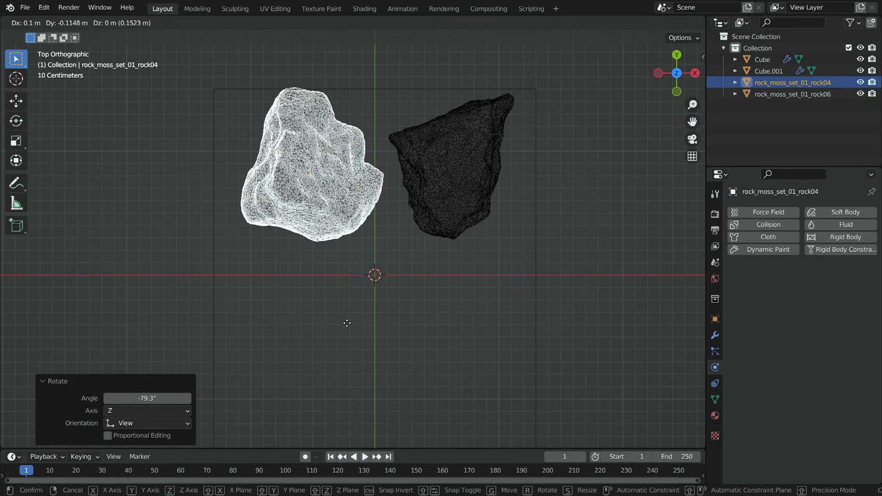
pyautogui.click(339, 324)
# Lower both rocks together about 0.79 m along Z onto the domain's floor
pyautogui.scroll(-1, 459, 272)
pyautogui.moveTo(459, 273); pyautogui.dragTo(542, 181, button='middle')
pyautogui.keyDown('shift'); pyautogui.click(445, 239); pyautogui.keyUp('shift')
pyautogui.press('KP_3')
pyautogui.press('g')
pyautogui.press('z')
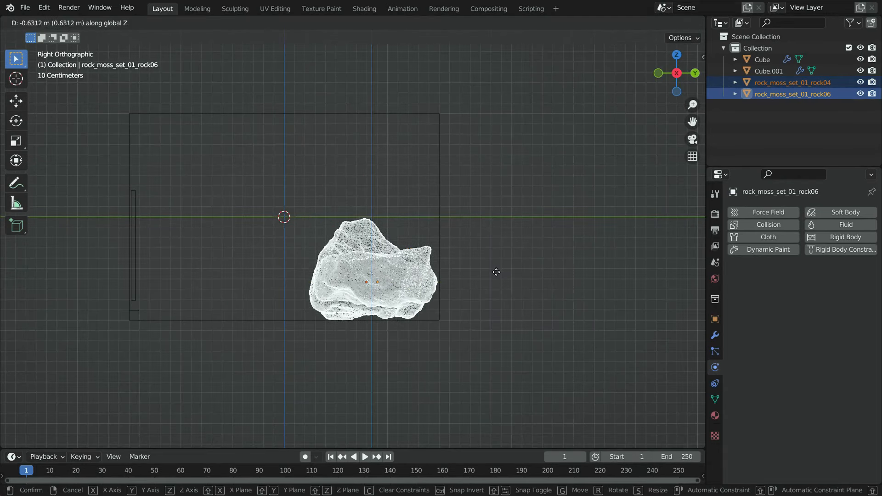
pyautogui.click(496, 290)
pyautogui.moveTo(496, 290); pyautogui.dragTo(473, 333, button='middle')
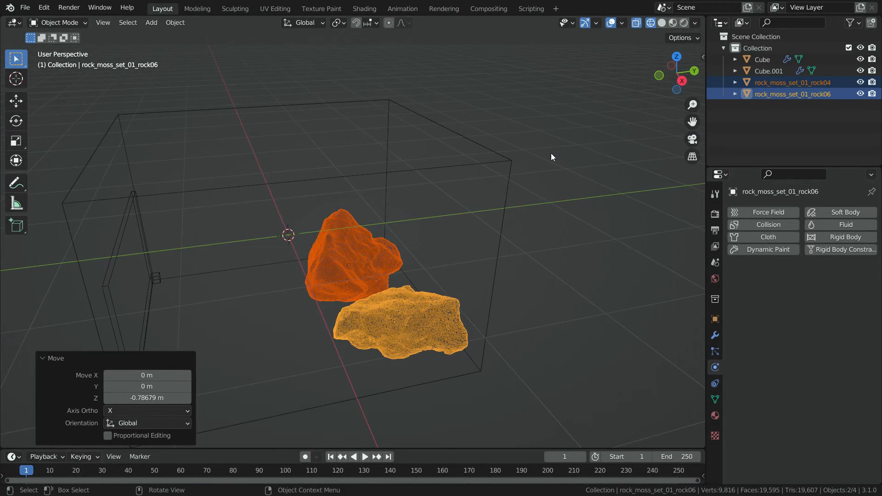
# Join the two rocks into one object and add Fluid physics to it with type Effector
pyautogui.hotkey('ctrl', 'j')
pyautogui.click(430, 311)
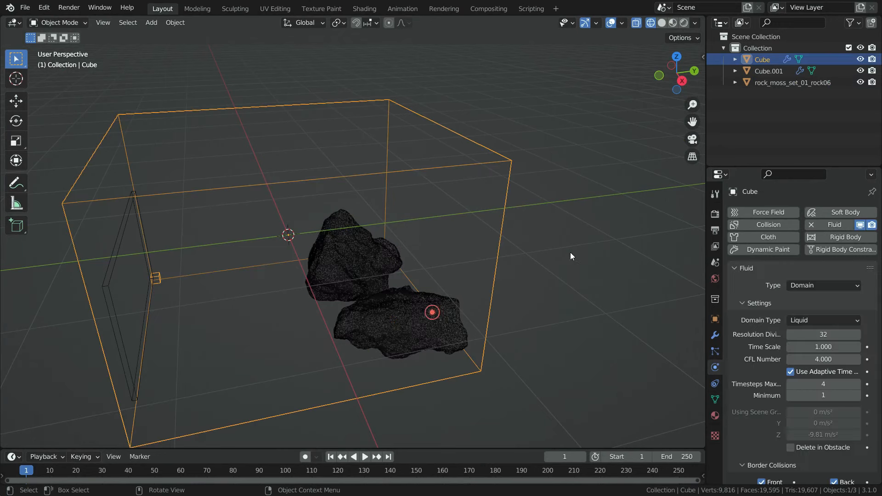
pyautogui.click(431, 311)
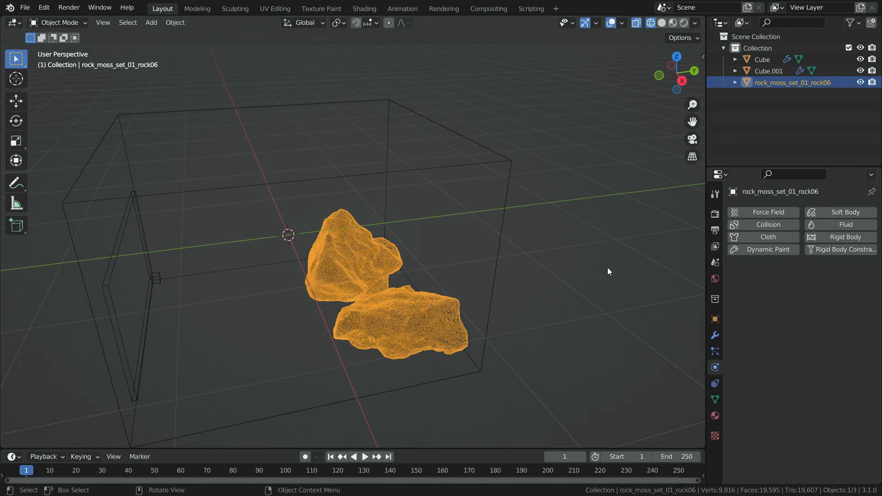
pyautogui.click(846, 225)
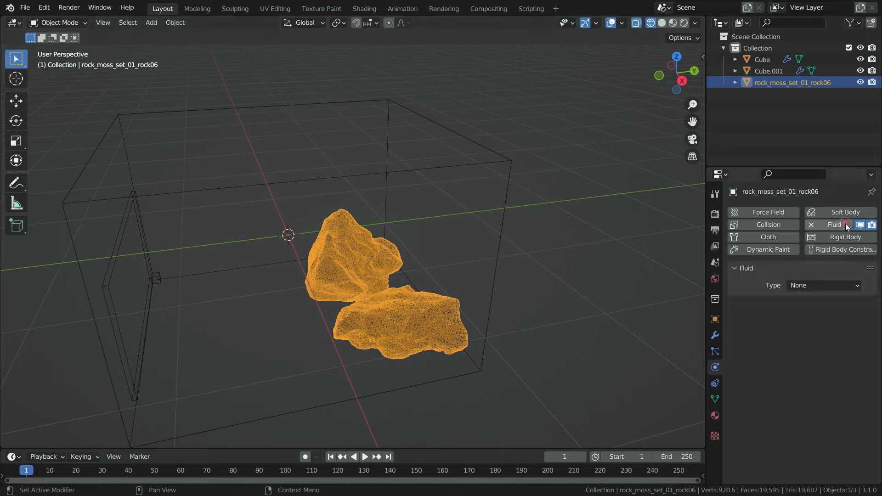
pyautogui.click(819, 288)
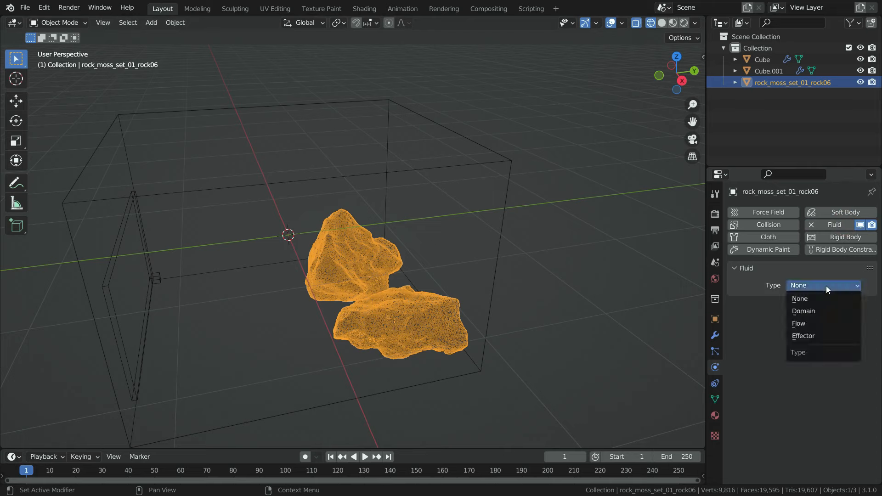
pyautogui.click(819, 340)
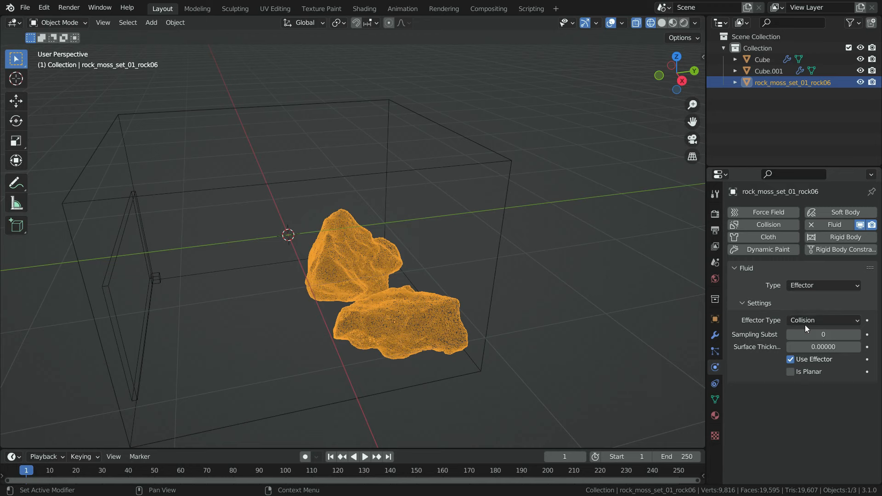
# Set the domain cube's Resolution Divisions to 160
pyautogui.click(482, 166)
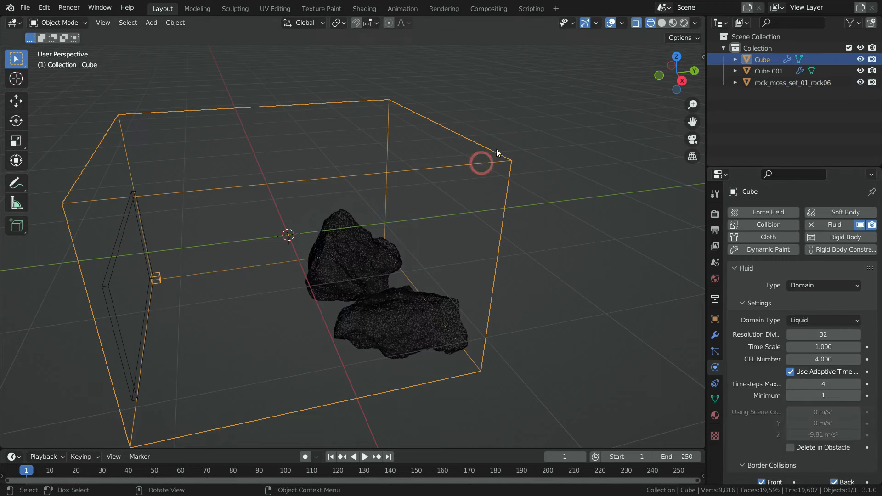
pyautogui.scroll(-2, 782, 359)
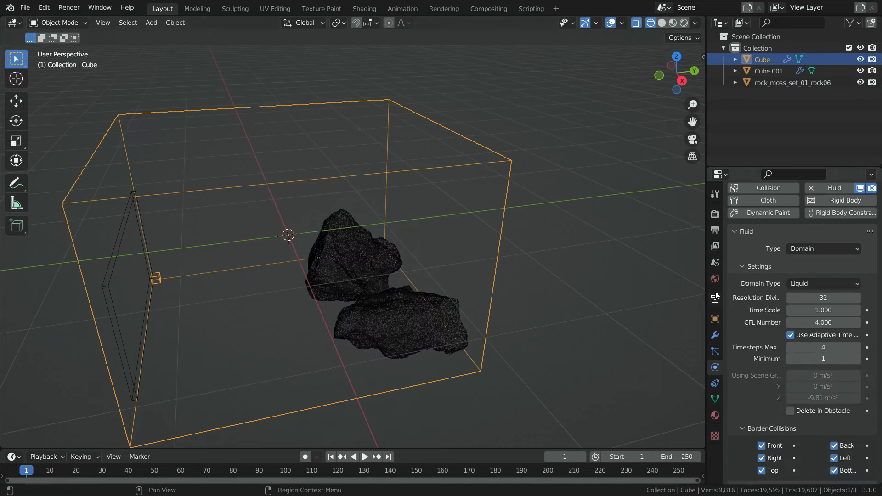
pyautogui.moveTo(705, 286); pyautogui.dragTo(664, 287)
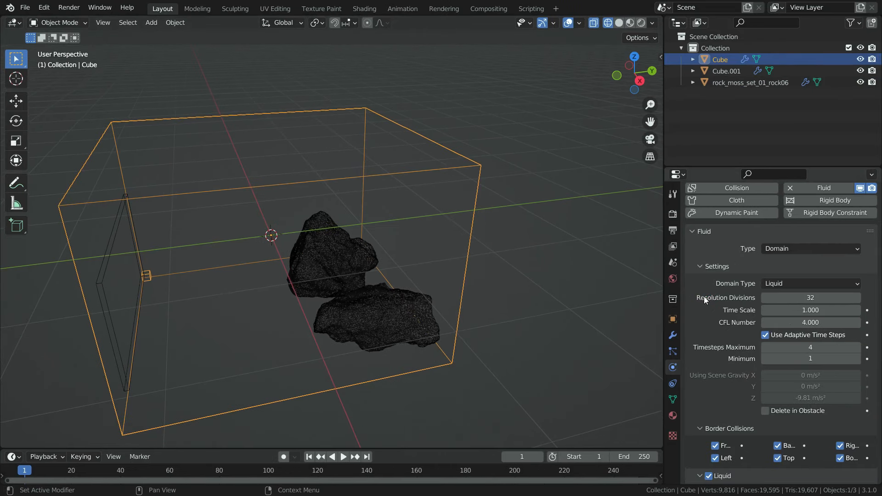
pyautogui.click(809, 298)
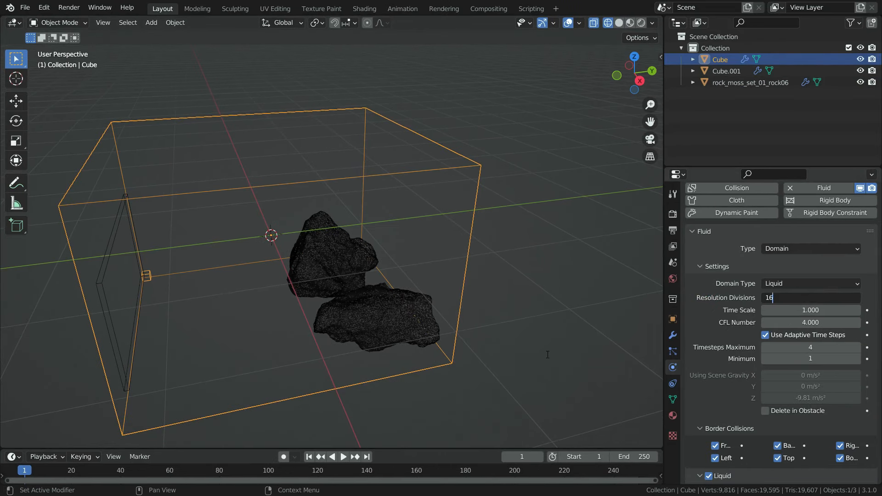
pyautogui.press('Return')
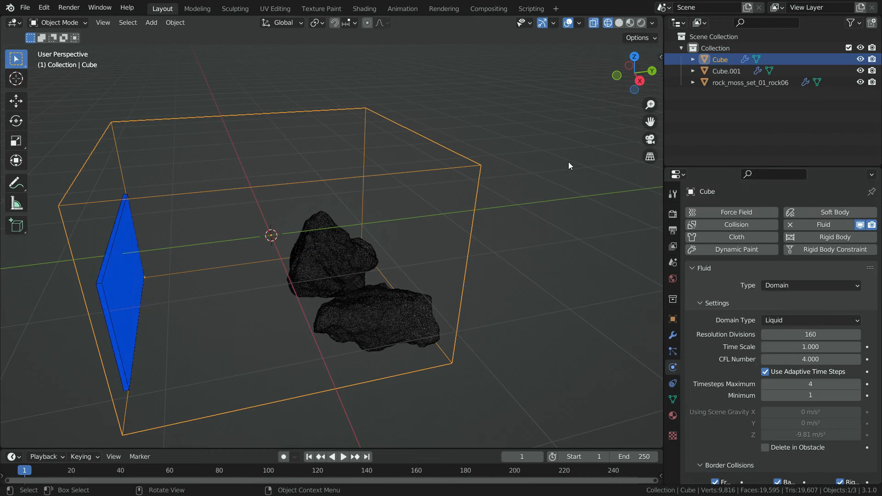
# Set the domain's cache type to Modular, enable Is Resumable and set the cache's end frame to 100
pyautogui.scroll(-15, 726, 328)
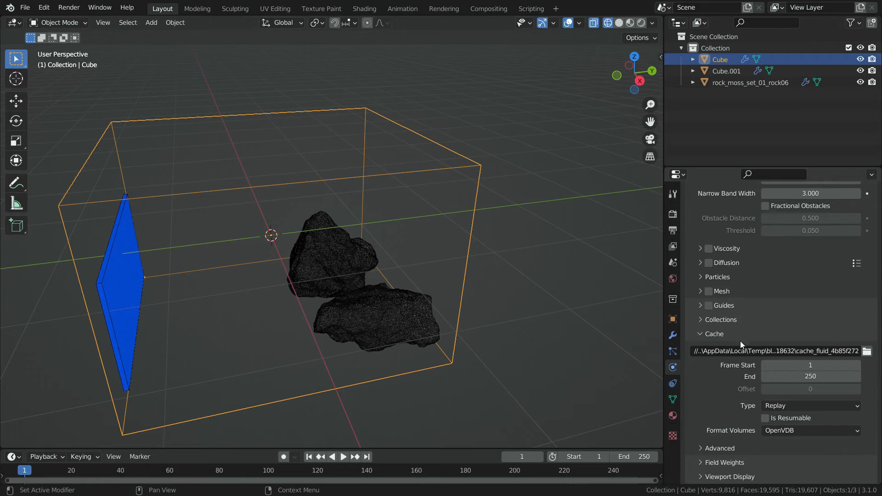
pyautogui.click(824, 406)
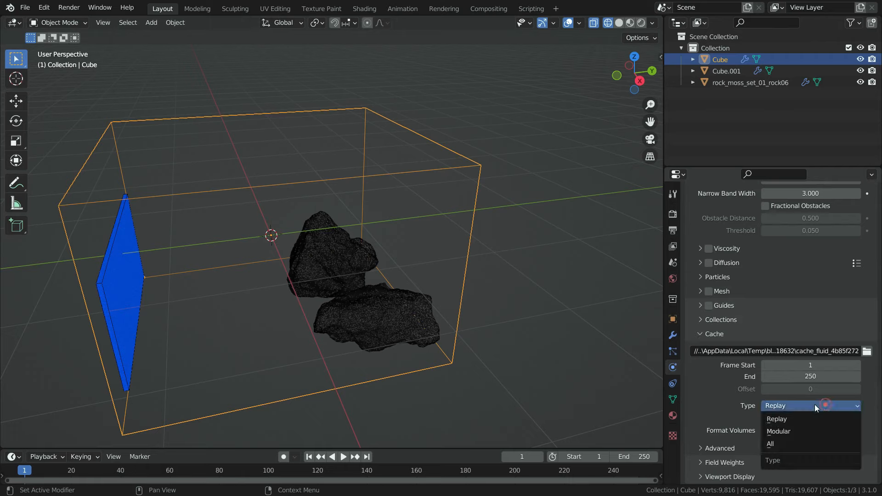
pyautogui.click(779, 430)
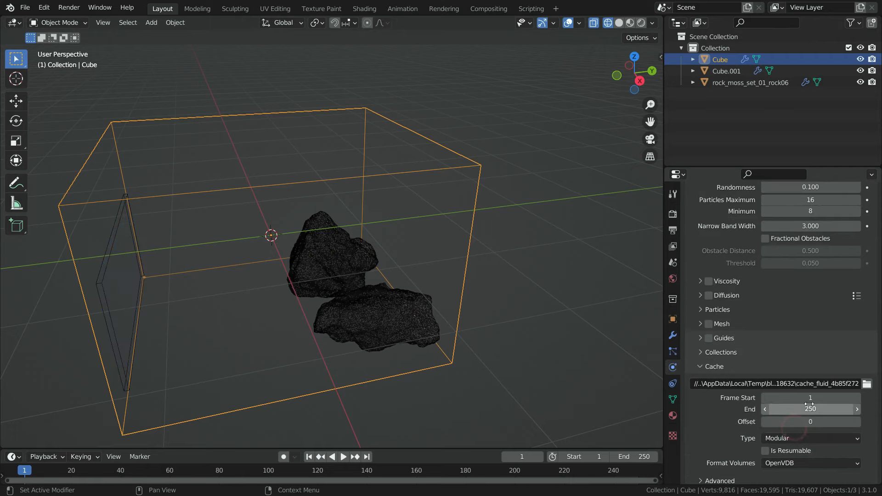
pyautogui.scroll(-2, 756, 431)
pyautogui.click(765, 418)
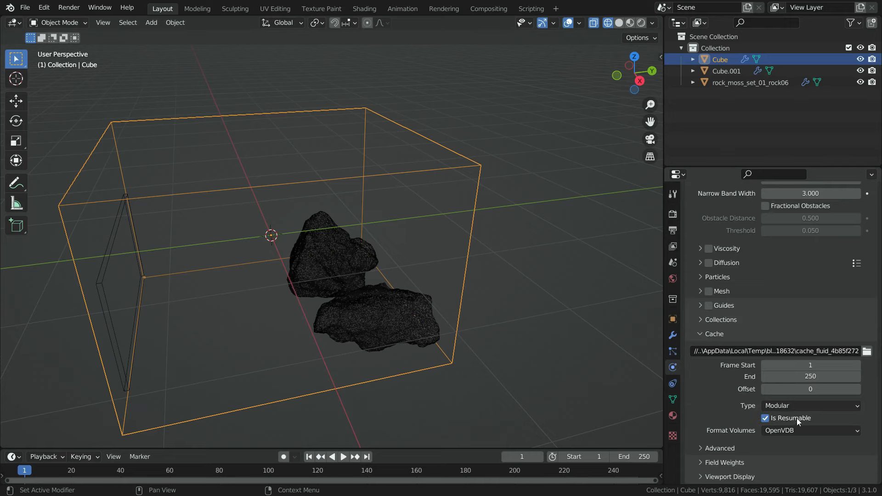
pyautogui.click(809, 377)
pyautogui.write('100')
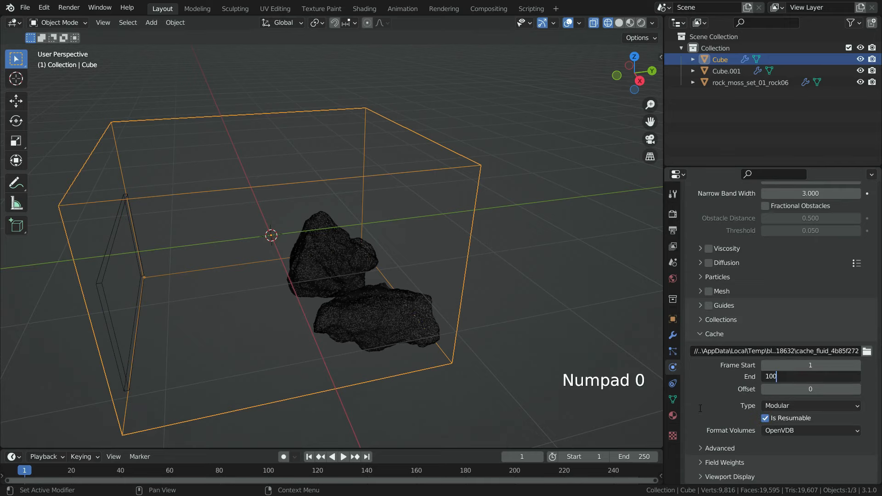
# Set the scene's end frame to 100 and make the timeline area taller
pyautogui.moveTo(353, 449); pyautogui.dragTo(354, 441)
pyautogui.click(641, 449)
pyautogui.write('100')
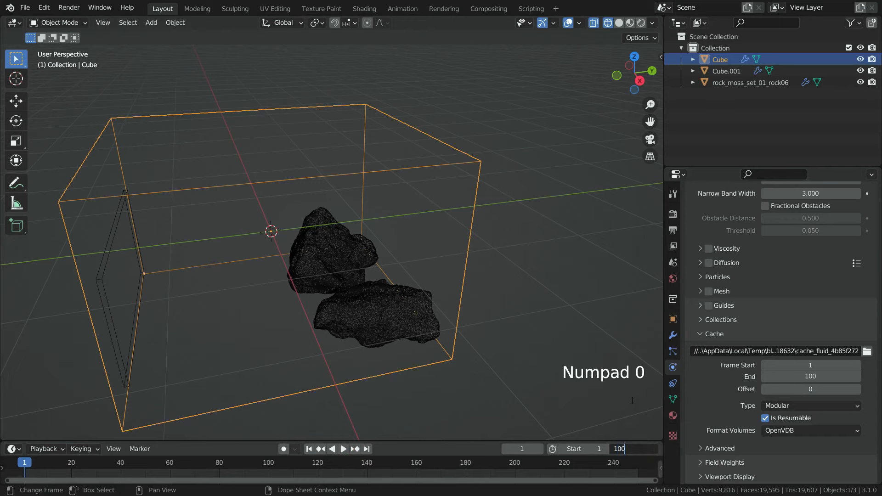
pyautogui.moveTo(224, 441); pyautogui.dragTo(223, 429)
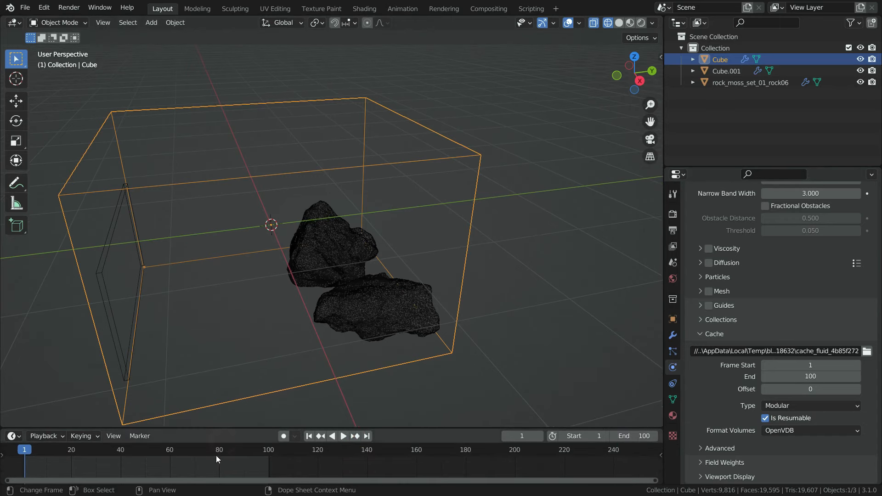
# Bake the domain's fluid data and play the simulation, pausing at frame 56
pyautogui.scroll(20, 754, 356)
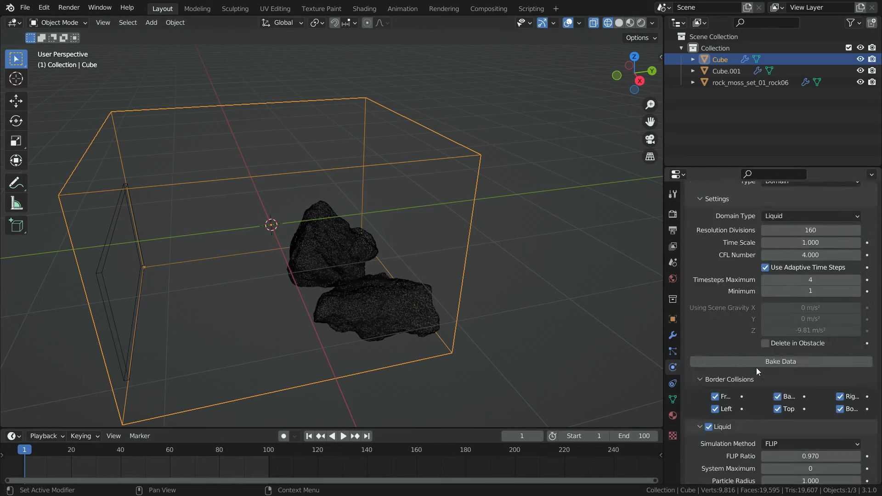
pyautogui.scroll(-4, 756, 371)
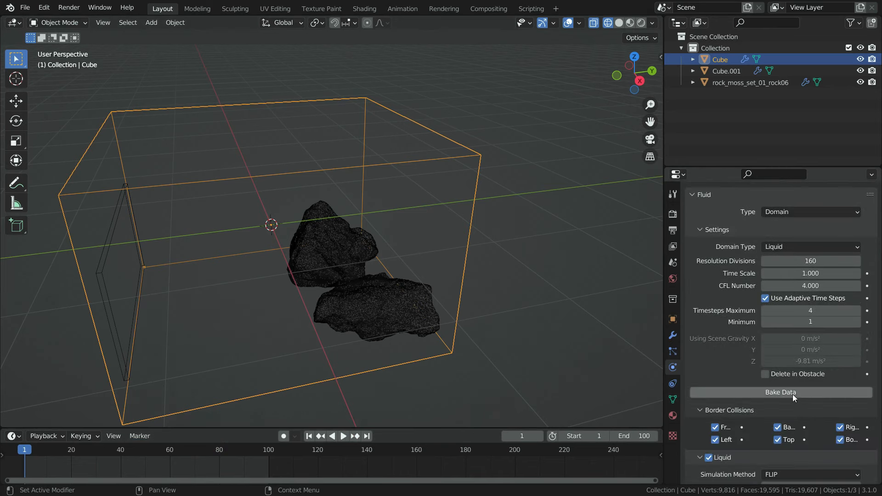
pyautogui.click(792, 394)
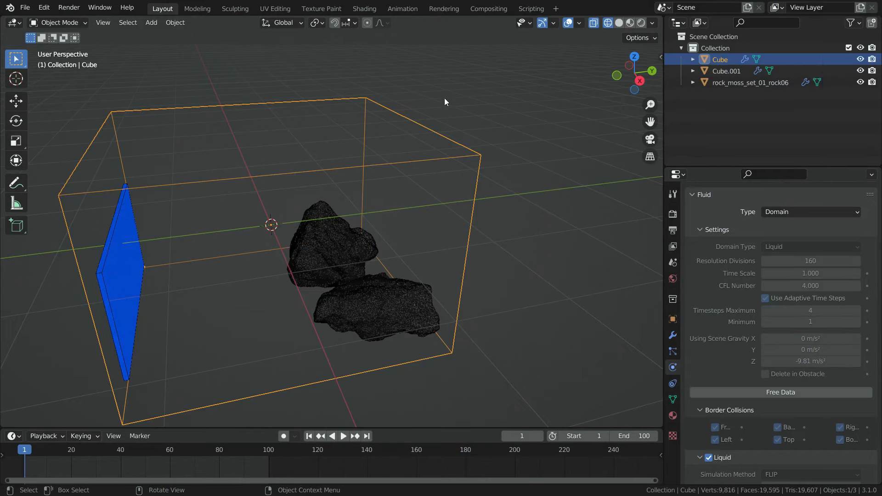
pyautogui.click(344, 435)
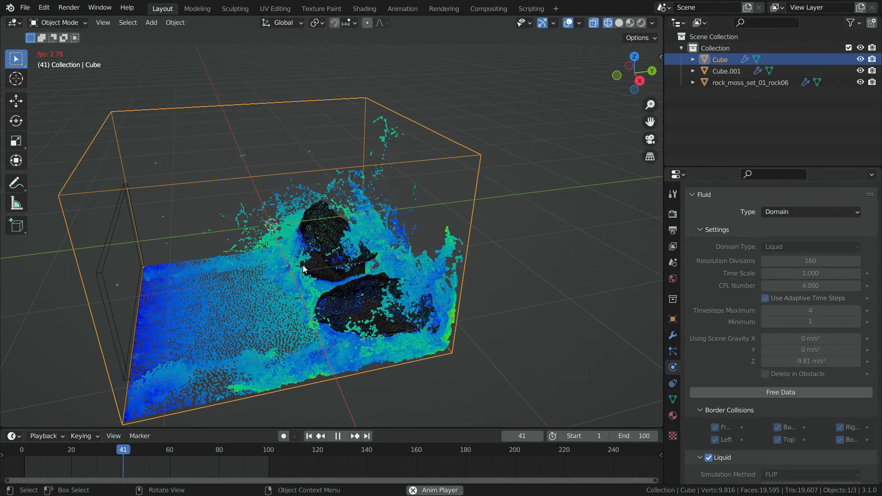
pyautogui.click(338, 436)
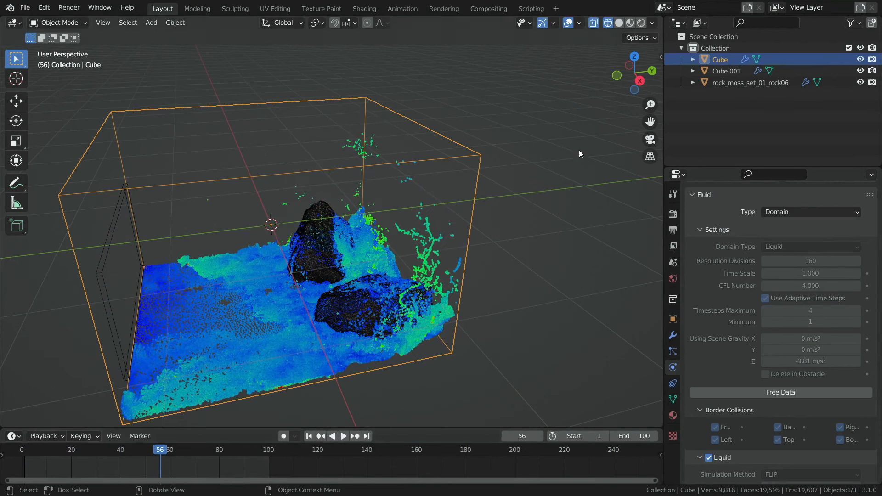
# Enable Mesh for the liquid domain and bake the mesh with Upres Factor 2
pyautogui.scroll(-8, 696, 285)
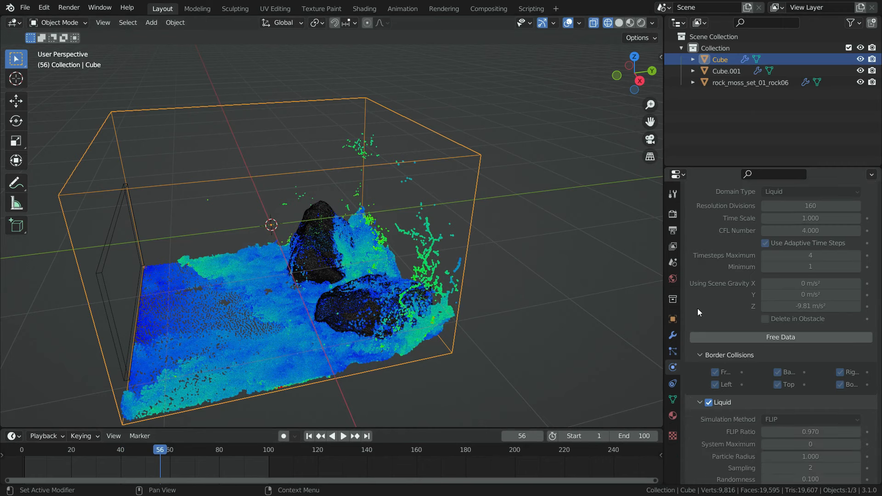
pyautogui.scroll(-12, 699, 310)
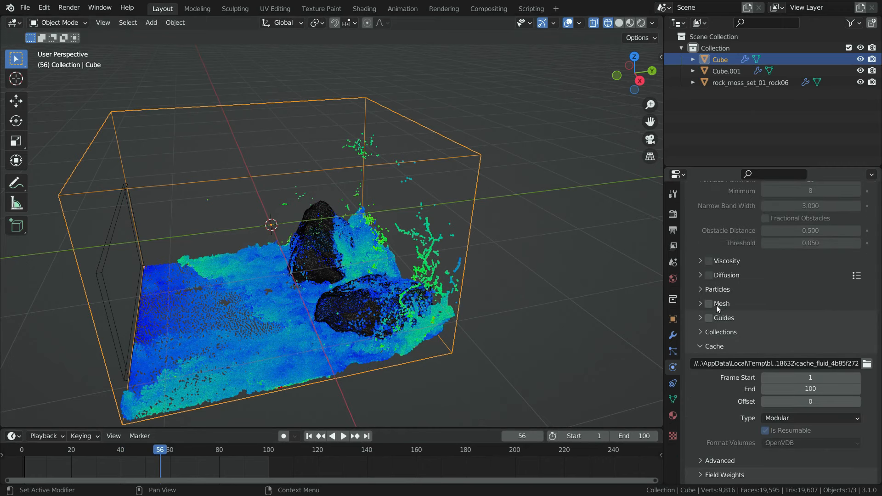
pyautogui.click(701, 307)
pyautogui.click(707, 304)
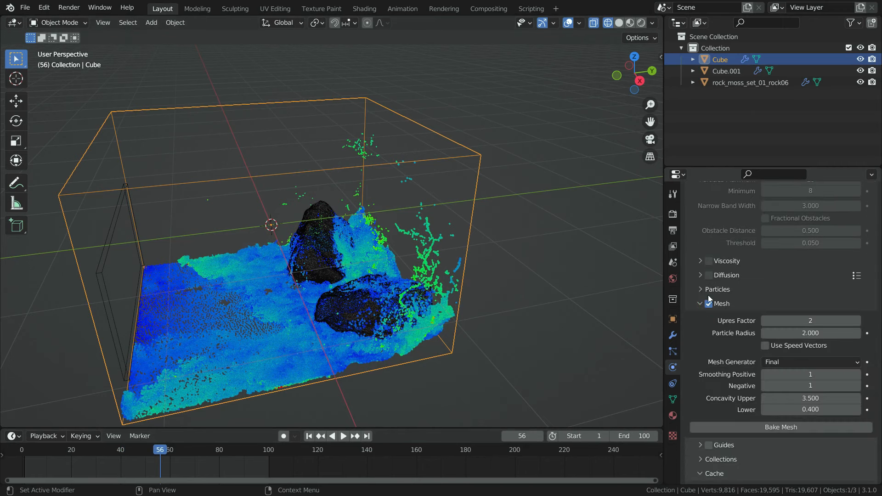
pyautogui.click(785, 427)
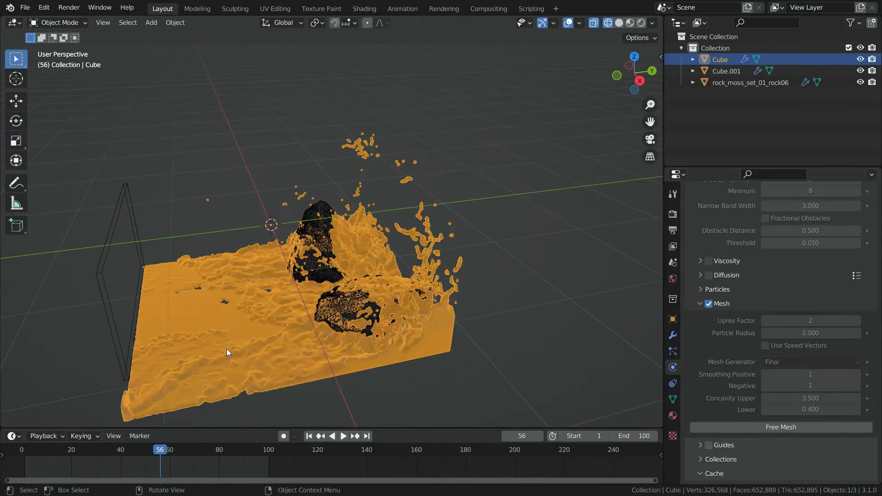
# Show the scene in solid shading and play the meshed simulation from the first frame, pausing at frame 39
pyautogui.moveTo(227, 348); pyautogui.dragTo(361, 265, button='middle')
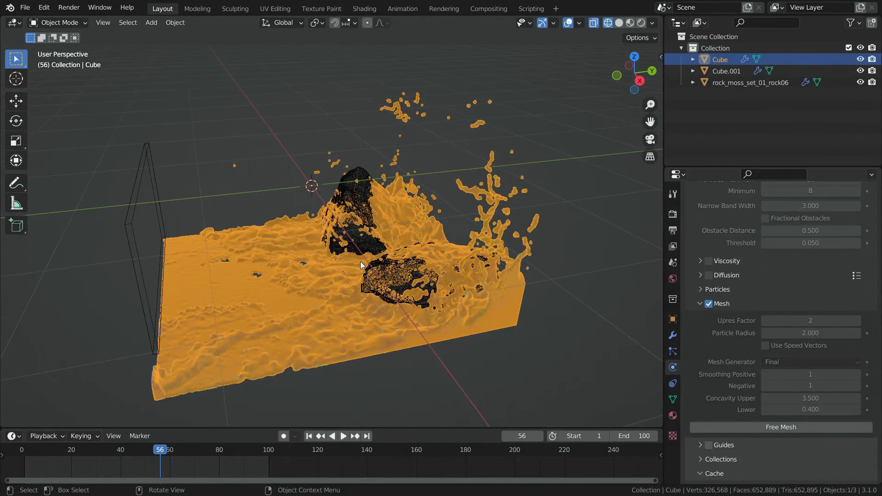
pyautogui.scroll(2, 379, 244)
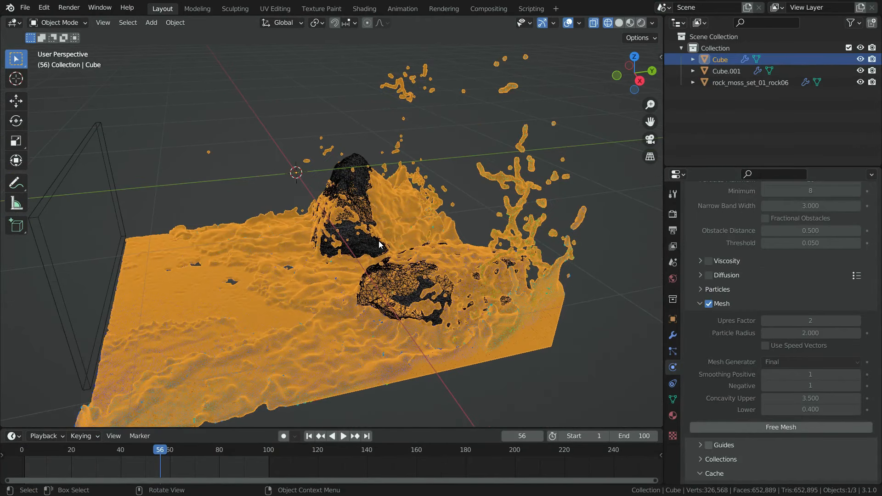
pyautogui.click(618, 23)
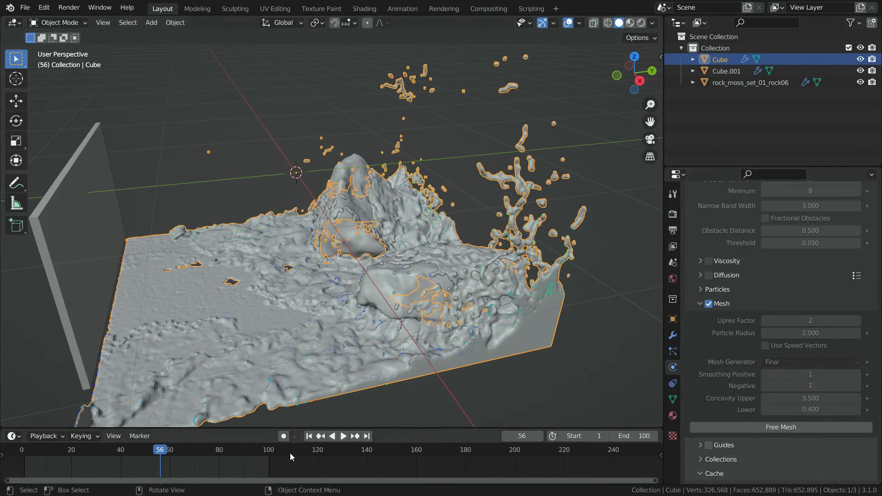
pyautogui.click(309, 436)
pyautogui.click(342, 436)
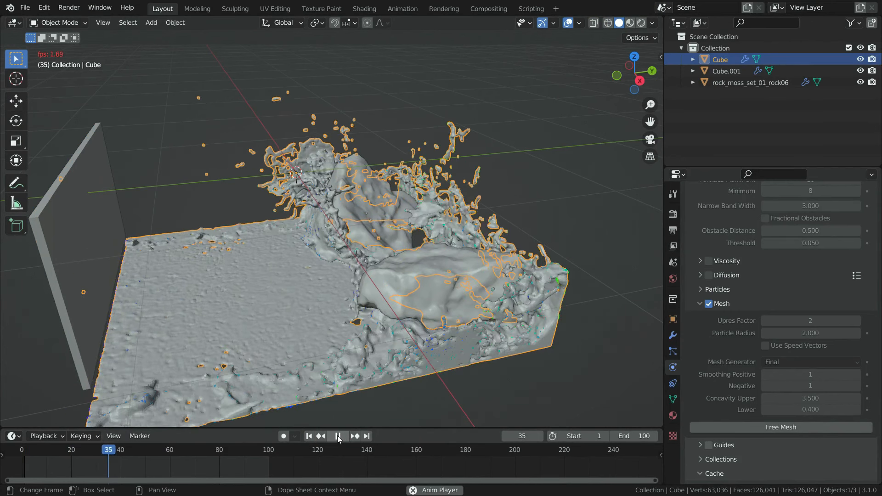
pyautogui.click(338, 436)
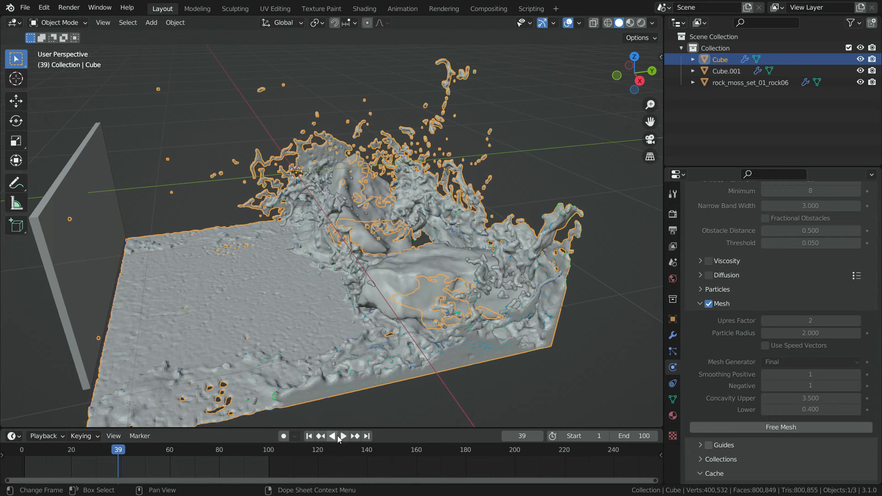
# Apply smooth shading to the domain's liquid mesh and inspect the surface around the rocks up close
pyautogui.scroll(3, 413, 329)
pyautogui.scroll(5, 205, 347)
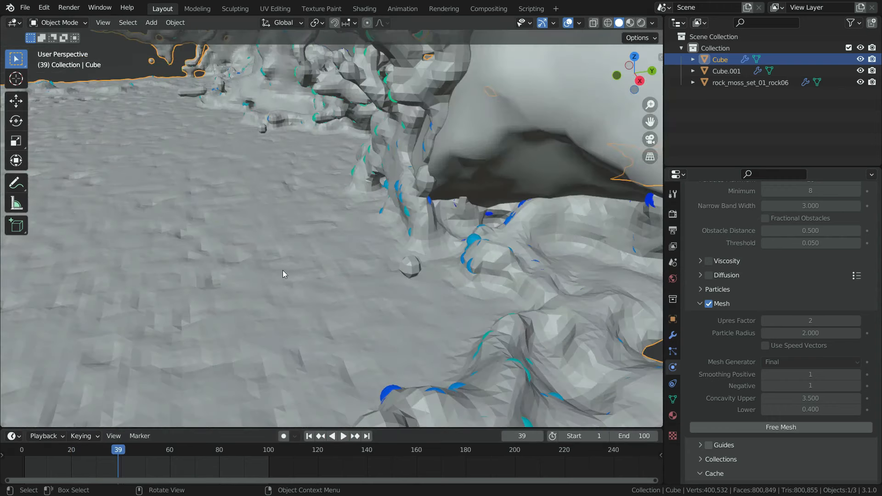
pyautogui.rightClick(285, 270)
pyautogui.click(284, 270)
pyautogui.scroll(-10, 346, 277)
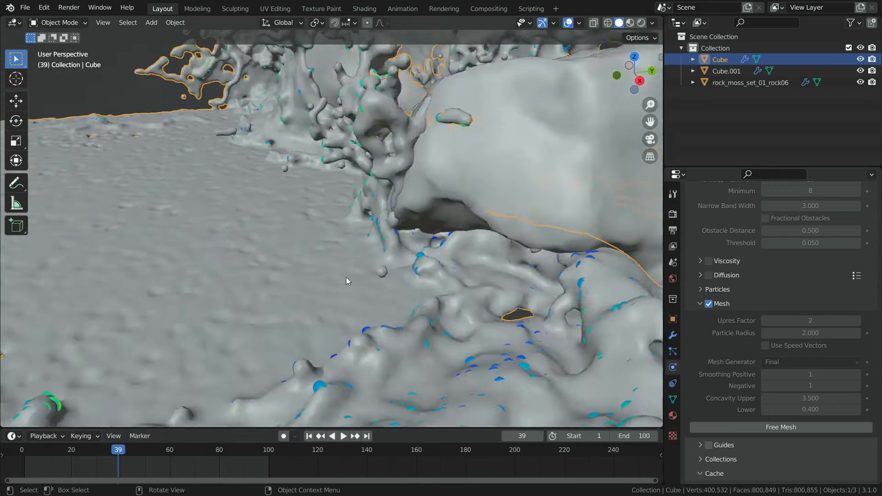
pyautogui.scroll(3, 390, 257)
pyautogui.moveTo(398, 250); pyautogui.dragTo(422, 246, button='middle')
pyautogui.scroll(-4, 422, 247)
# Hide the upright flow slab in both the viewport and renders
pyautogui.click(175, 166)
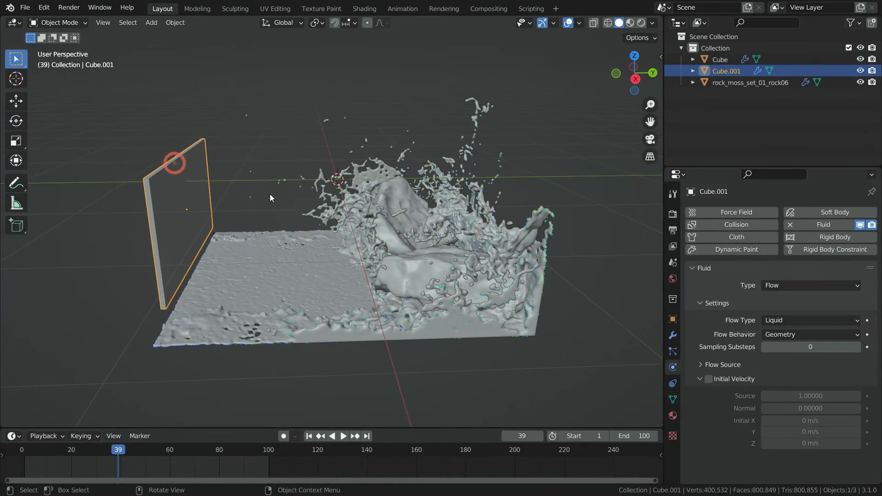
pyautogui.click(860, 71)
pyautogui.scroll(3, 399, 254)
pyautogui.scroll(-3, 398, 254)
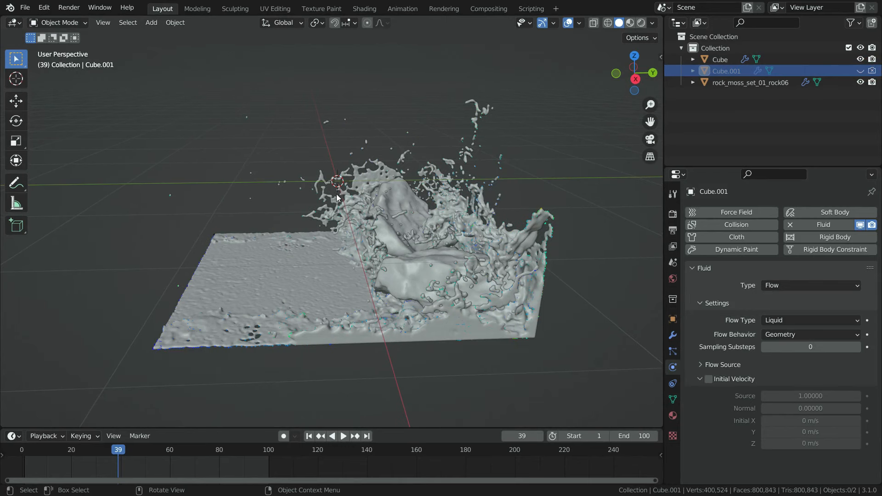
# Enable Spray and Foam particles for the liquid domain, bake the particles and inspect them around the rocks
pyautogui.click(299, 283)
pyautogui.scroll(2, 299, 282)
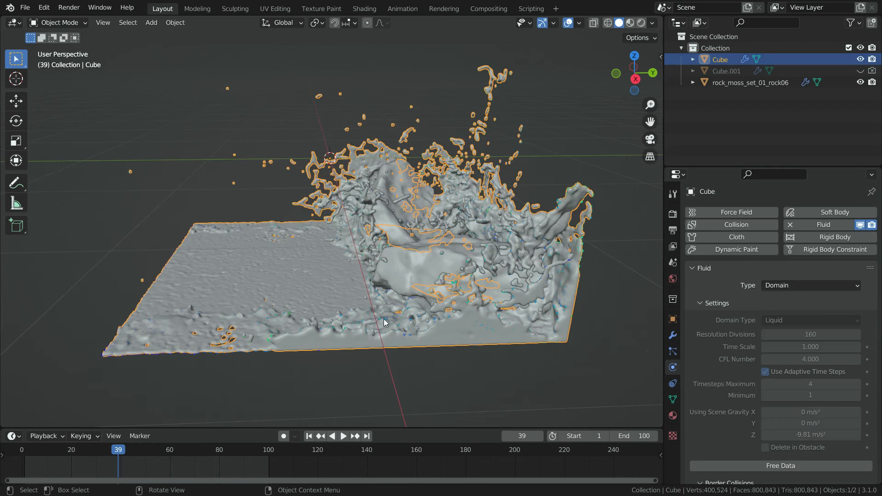
pyautogui.scroll(-15, 690, 319)
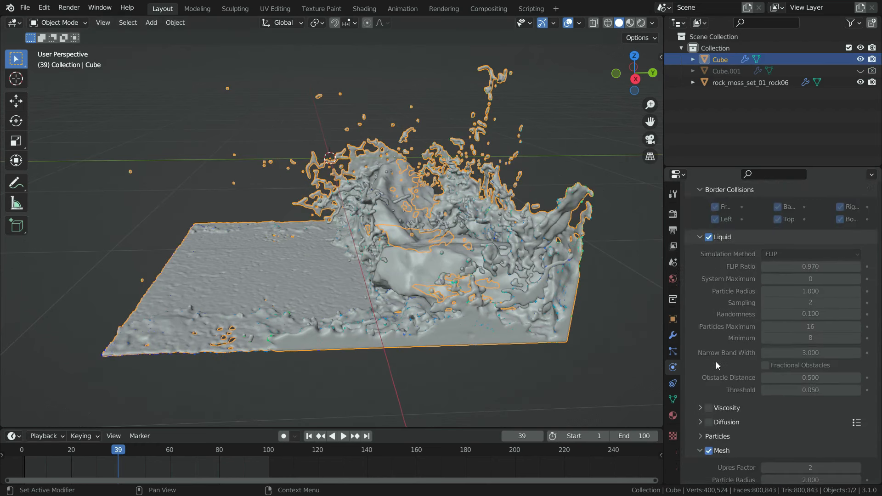
pyautogui.click(706, 309)
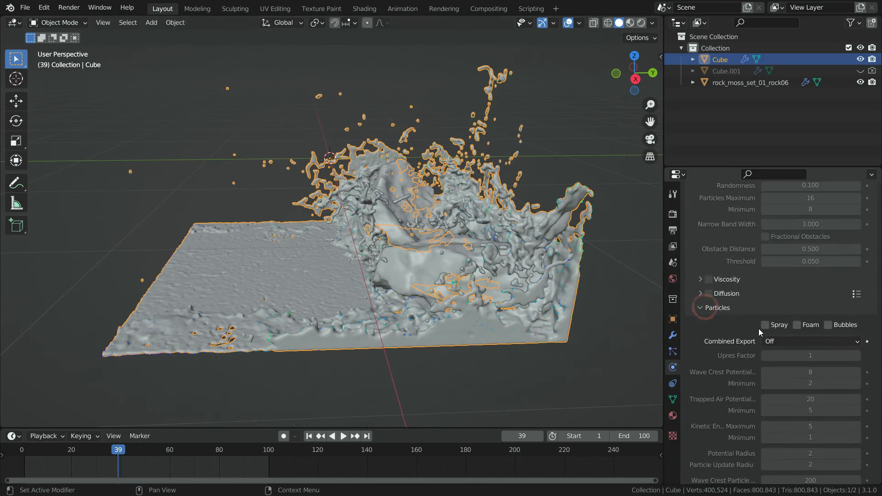
pyautogui.click(774, 325)
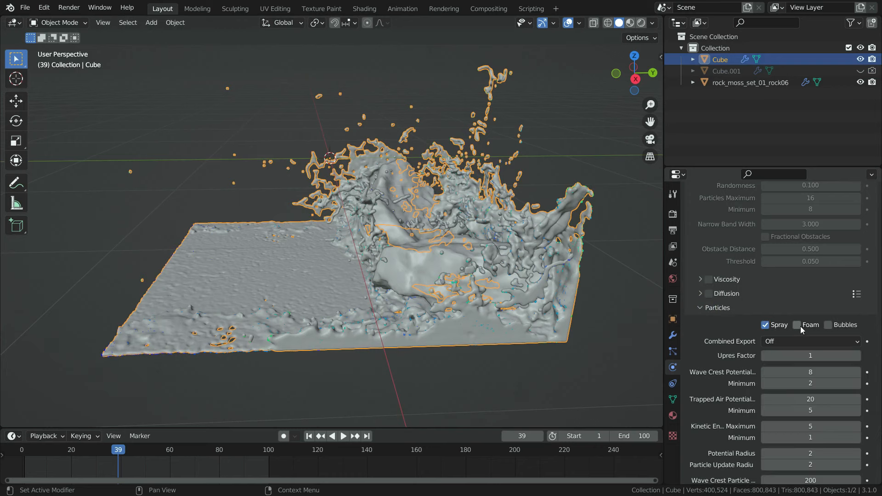
pyautogui.click(798, 326)
pyautogui.scroll(-10, 759, 357)
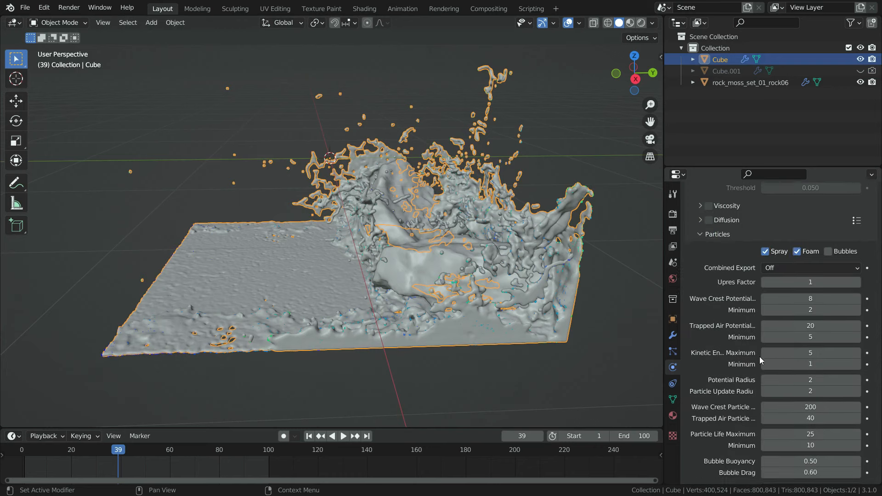
pyautogui.click(784, 361)
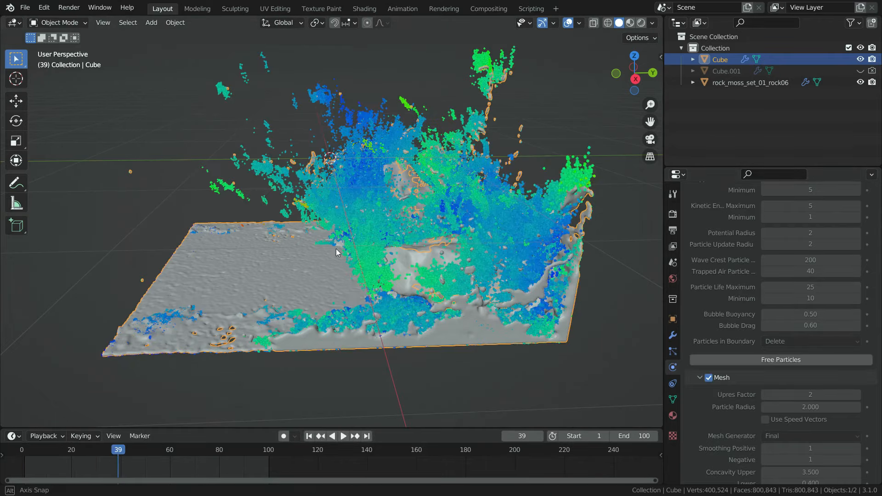
pyautogui.moveTo(335, 249); pyautogui.dragTo(343, 155, button='middle')
pyautogui.scroll(5, 344, 158)
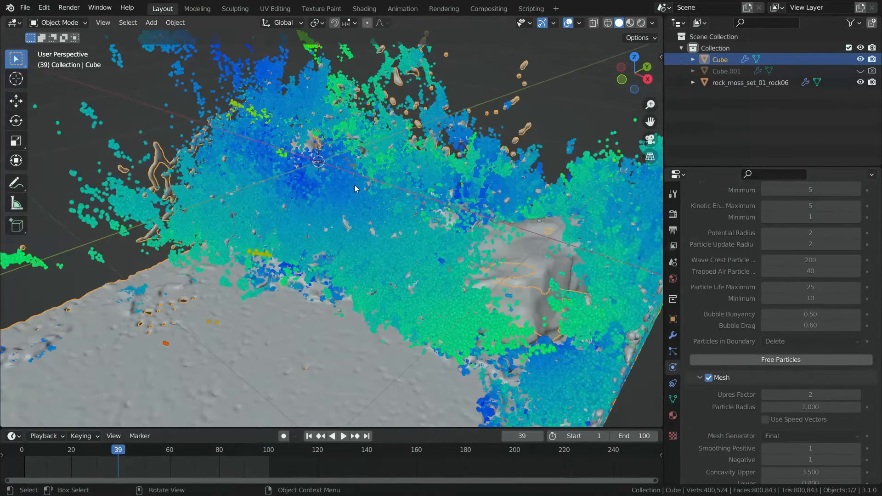
pyautogui.scroll(-4, 356, 244)
pyautogui.moveTo(390, 252); pyautogui.dragTo(349, 198, button='middle')
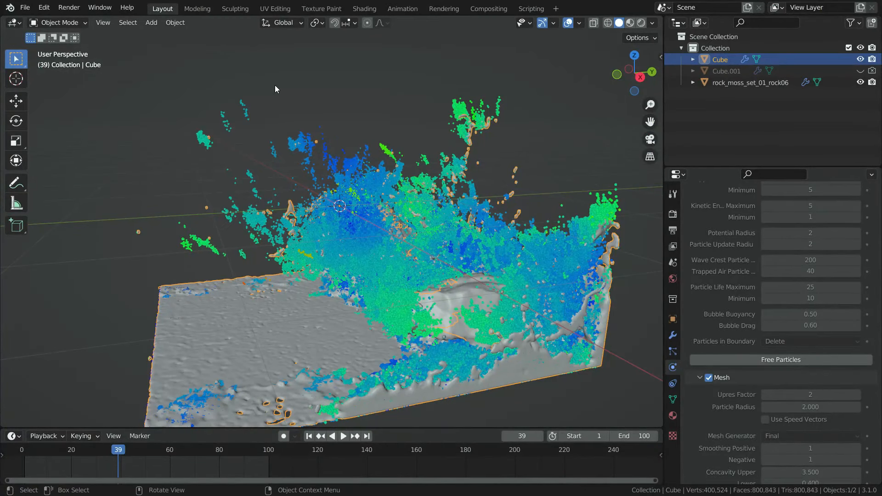
# Add an ico sphere with 1 subdivision and a 1 m radius at the world origin
pyautogui.hotkey('shift', 'a')
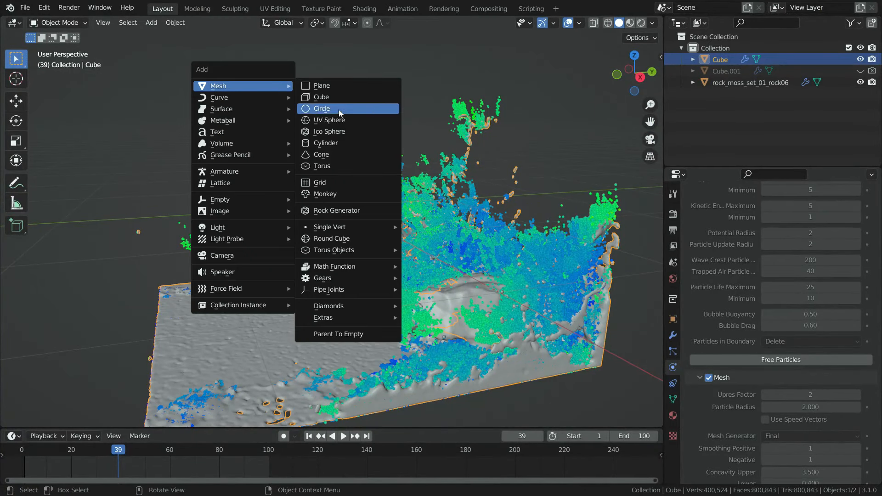
pyautogui.click(341, 134)
pyautogui.click(151, 306)
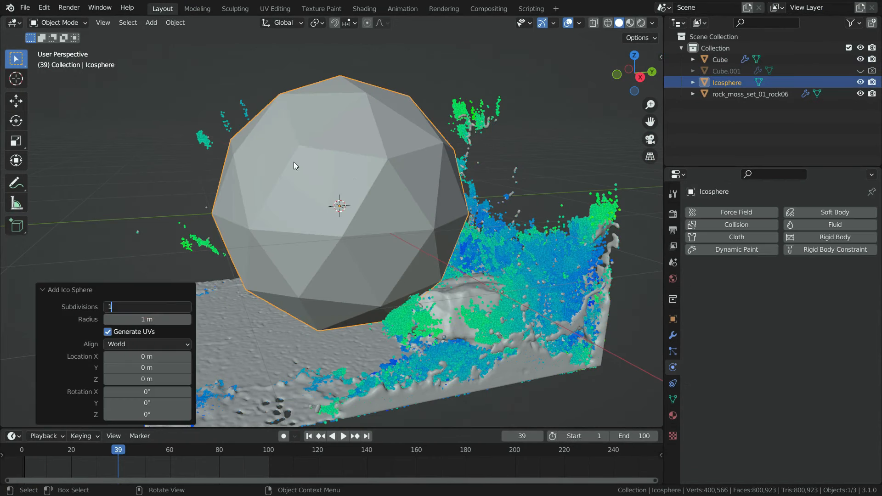
pyautogui.write('1')
pyautogui.press('Return')
# Move the ico sphere about -3.96 m along the Y axis, clear of the water
pyautogui.scroll(-4, 423, 229)
pyautogui.moveTo(423, 235); pyautogui.dragTo(406, 245, button='middle')
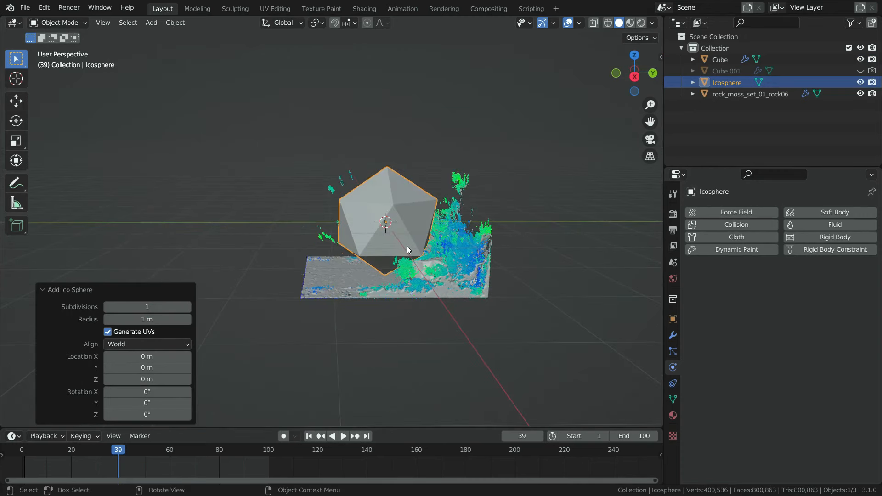
pyautogui.press('g')
pyautogui.press('y')
pyautogui.click(239, 252)
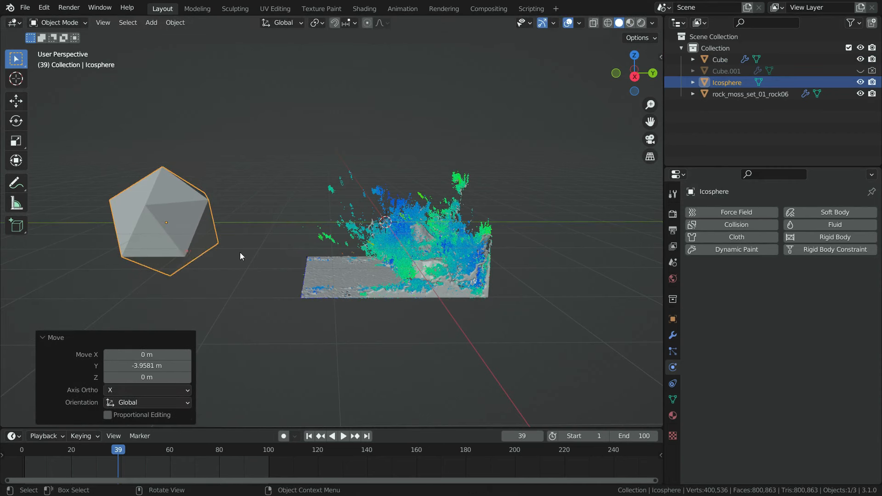
pyautogui.moveTo(312, 275); pyautogui.dragTo(332, 270, button='middle')
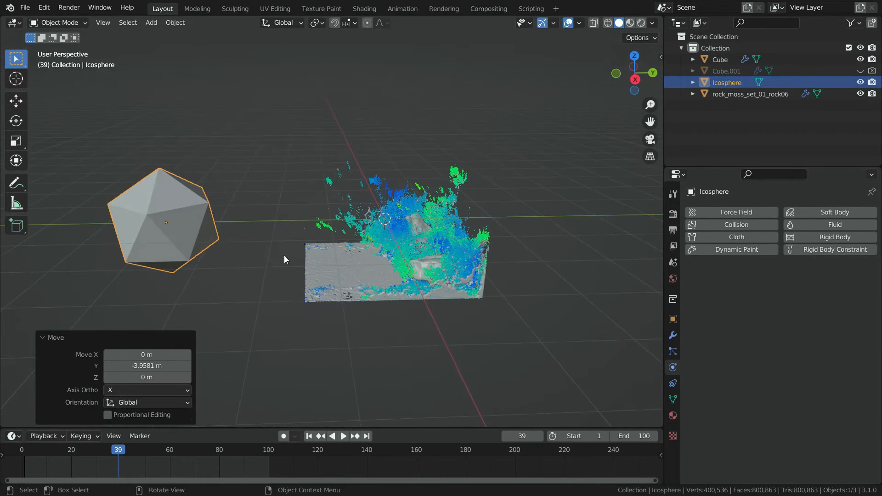
# Scale the ico sphere down by a factor of about 0.07 and again by about 0.57 to droplet size
pyautogui.press('s')
pyautogui.click(160, 218)
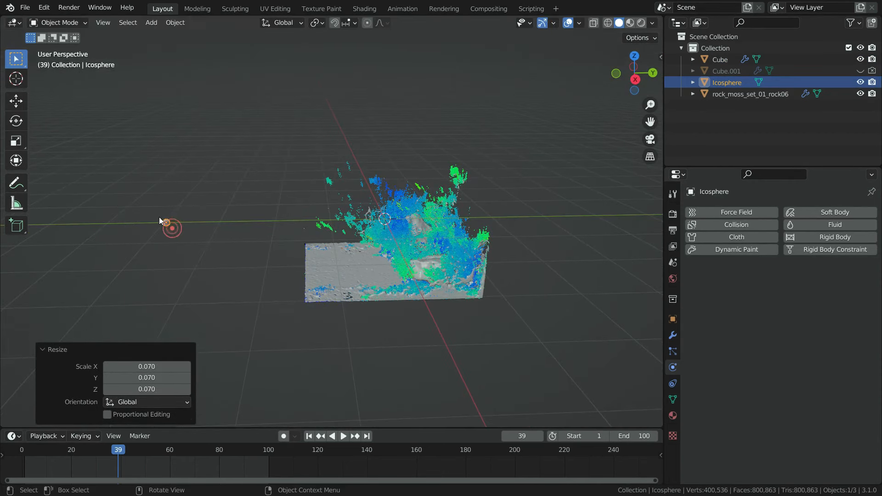
pyautogui.scroll(10, 159, 217)
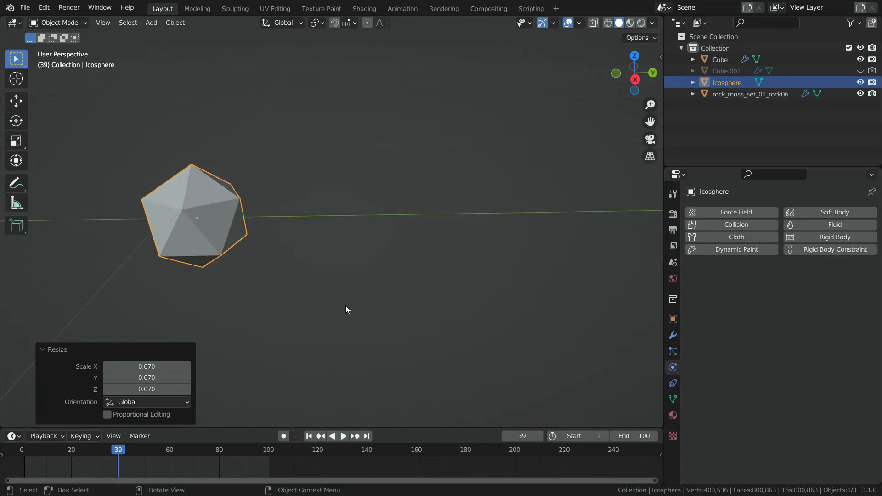
pyautogui.press('s')
pyautogui.click(284, 289)
pyautogui.scroll(-5, 273, 244)
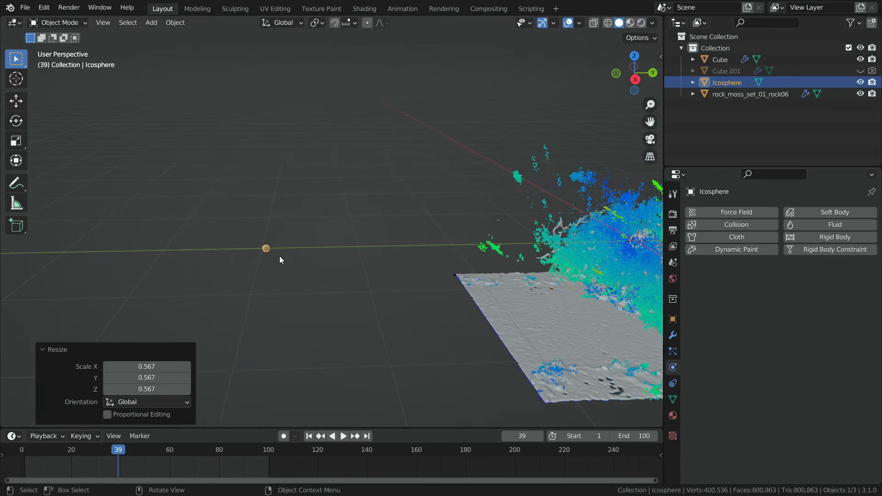
pyautogui.scroll(6, 280, 256)
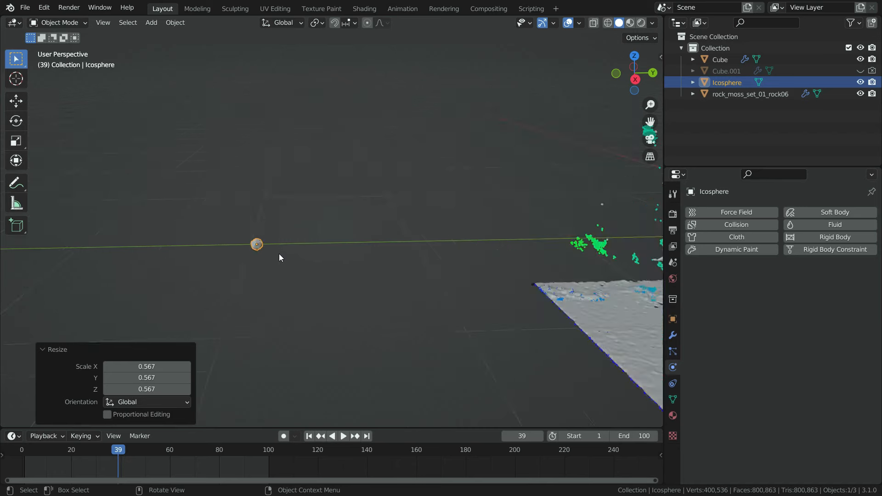
# Switch to the Shading workspace and create a new material for the ico sphere
pyautogui.click(364, 9)
pyautogui.scroll(5, 223, 230)
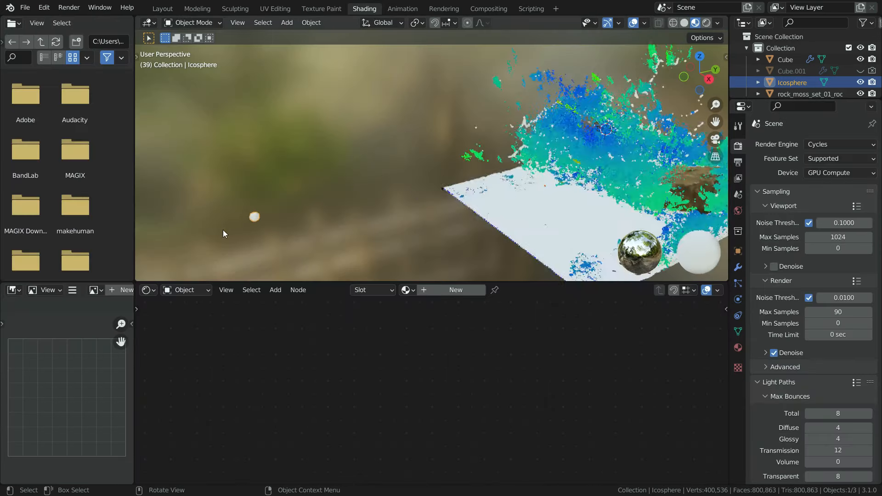
pyautogui.scroll(6, 268, 234)
pyautogui.scroll(-6, 349, 233)
pyautogui.scroll(3, 362, 239)
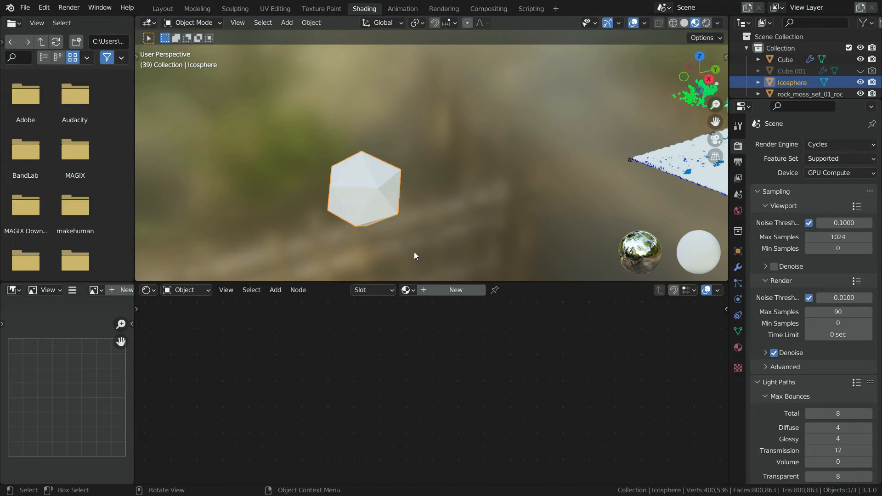
pyautogui.click(440, 288)
pyautogui.scroll(-1, 482, 360)
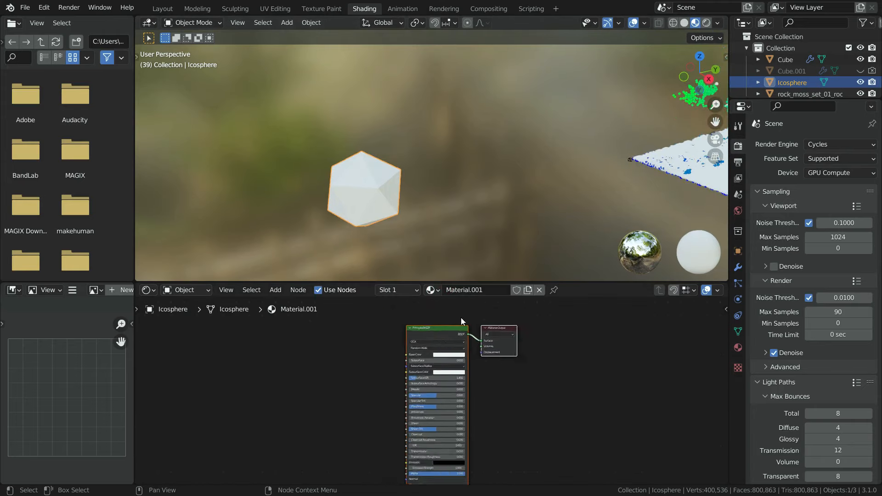
# Collapse the Principled BSDF node and move it up and away from the Material Output node
pyautogui.scroll(3, 461, 318)
pyautogui.scroll(1, 359, 341)
pyautogui.click(349, 327)
pyautogui.scroll(-2, 468, 421)
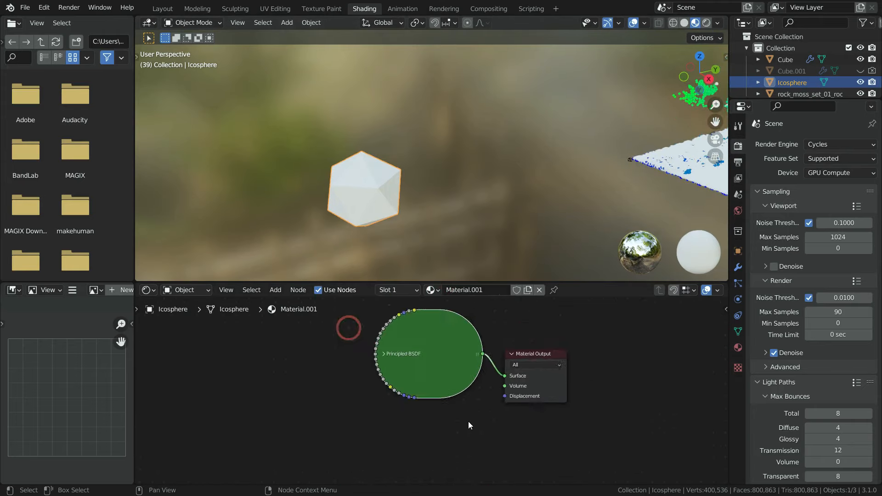
pyautogui.moveTo(434, 360); pyautogui.dragTo(419, 335)
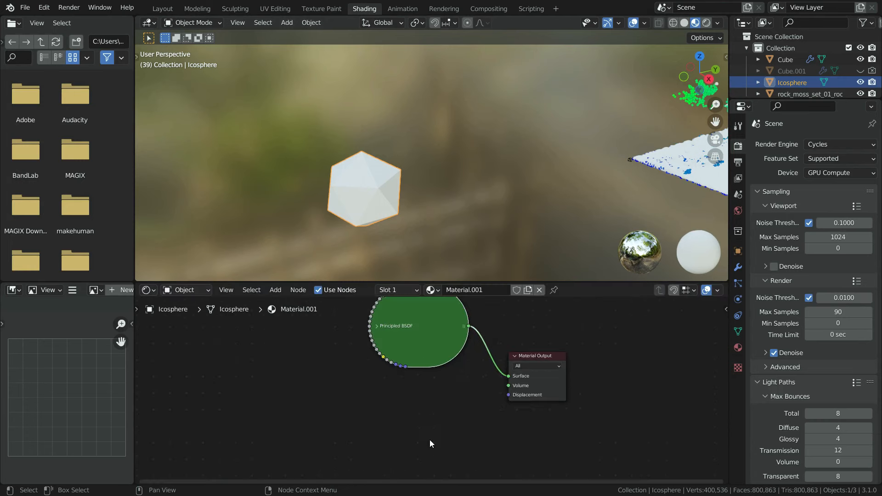
pyautogui.scroll(1, 429, 440)
# Add a Transparent BSDF shader node and place it below the Principled BSDF node
pyautogui.hotkey('shift', 'a')
pyautogui.moveTo(322, 402)
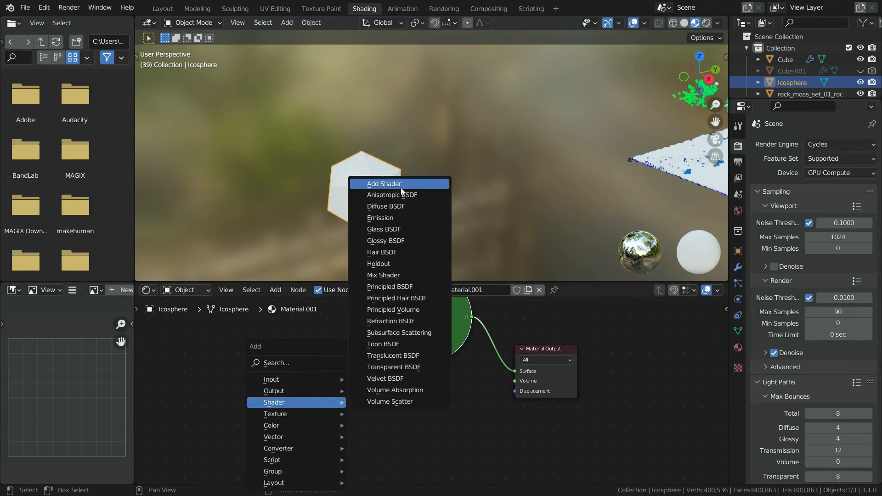
pyautogui.click(394, 367)
pyautogui.click(454, 393)
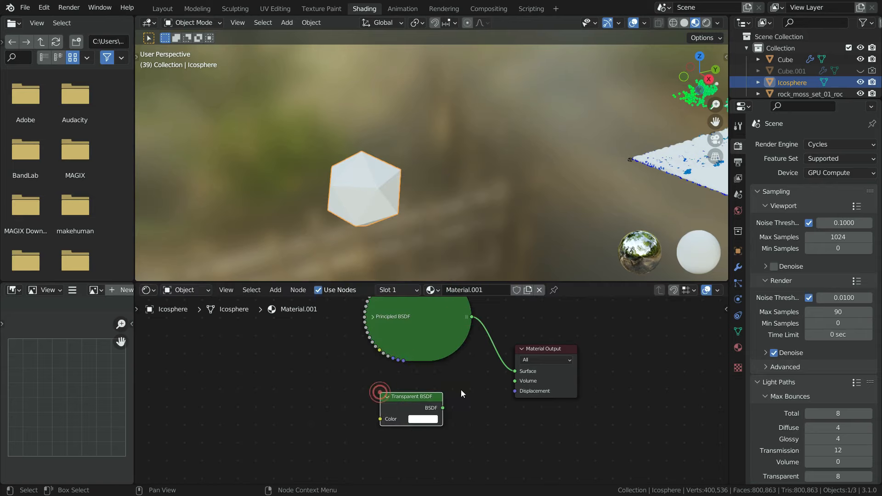
# Insert a Mix Shader between the Principled BSDF and Material Output, and connect the Transparent BSDF to its second shader input
pyautogui.scroll(2, 453, 398)
pyautogui.scroll(-2, 476, 395)
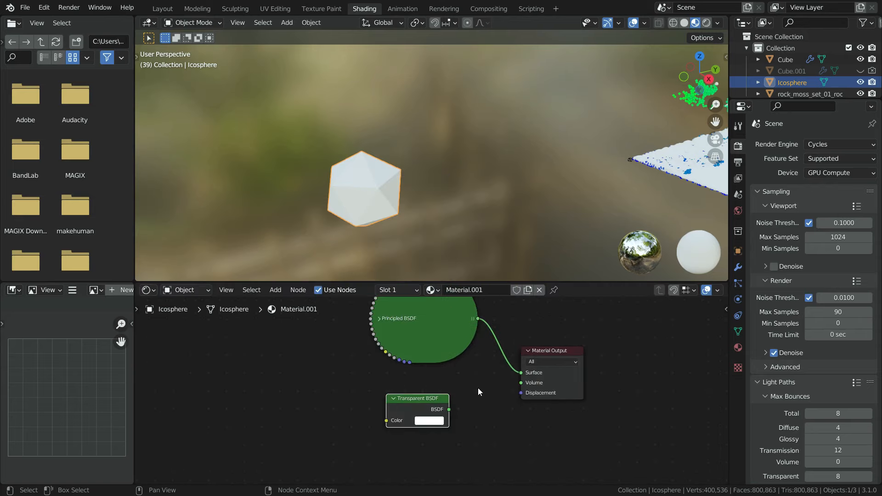
pyautogui.hotkey('shift', 'a')
pyautogui.moveTo(477, 388)
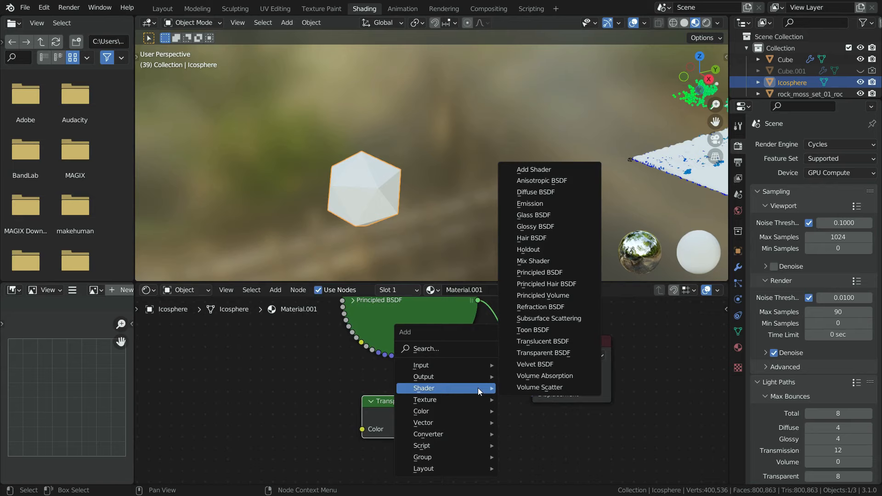
pyautogui.click(533, 261)
pyautogui.click(509, 343)
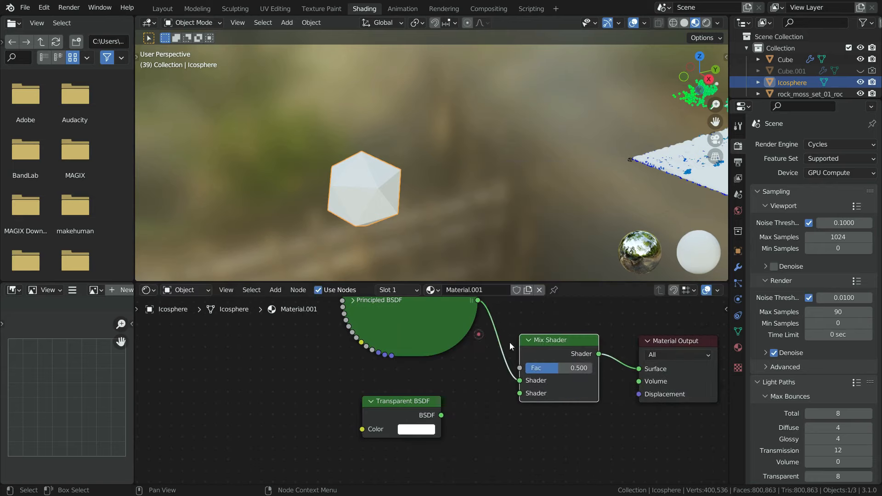
pyautogui.moveTo(442, 415); pyautogui.dragTo(523, 393)
pyautogui.scroll(-3, 493, 422)
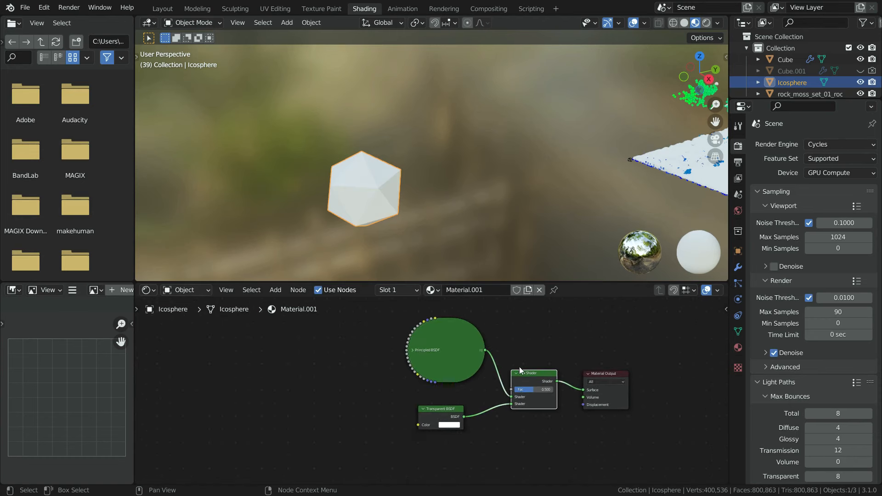
# Add a Musgrave Texture node and connect its Height output to the Mix Shader's Fac input
pyautogui.scroll(1, 520, 370)
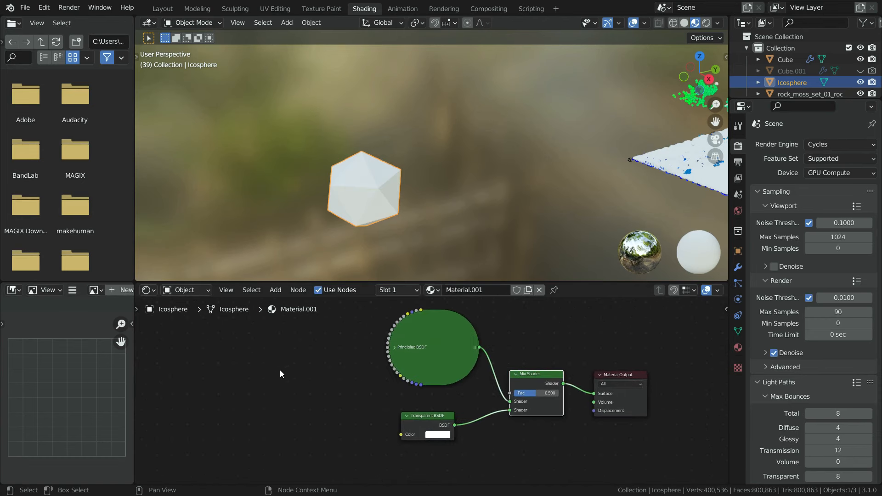
pyautogui.hotkey('shift', 'a')
pyautogui.moveTo(266, 380)
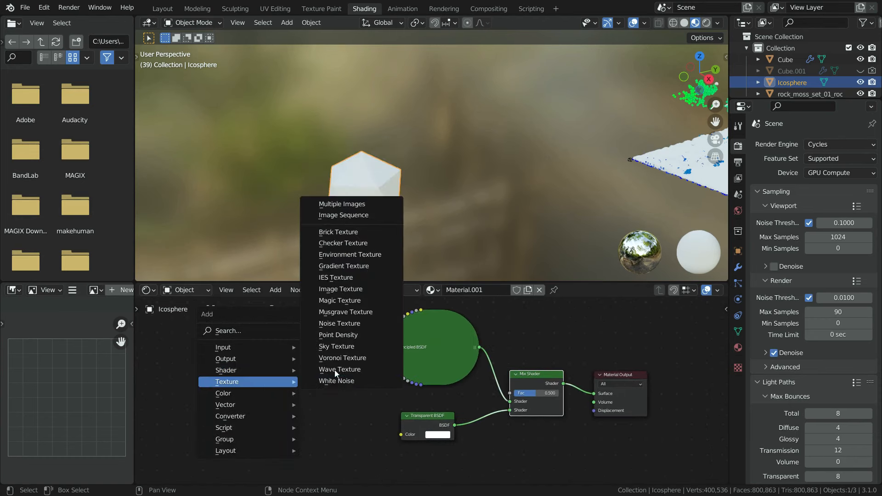
pyautogui.click(335, 312)
pyautogui.click(279, 354)
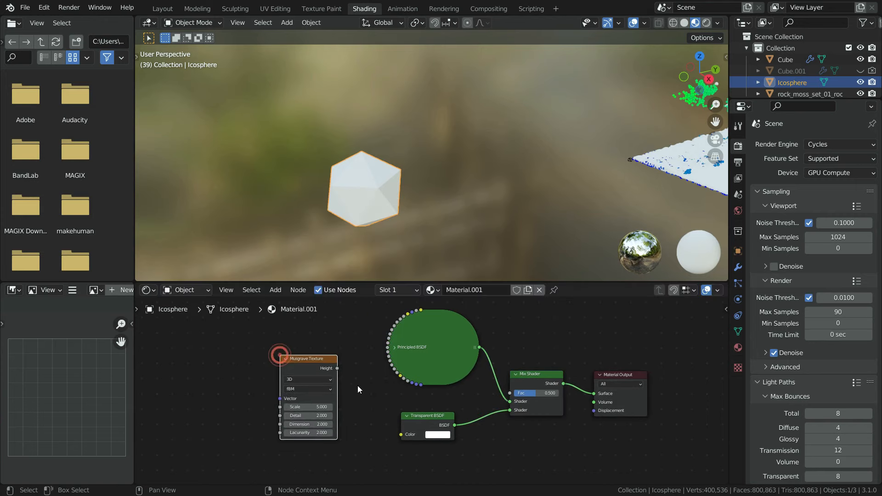
pyautogui.scroll(1, 359, 385)
pyautogui.moveTo(332, 363); pyautogui.dragTo(548, 397)
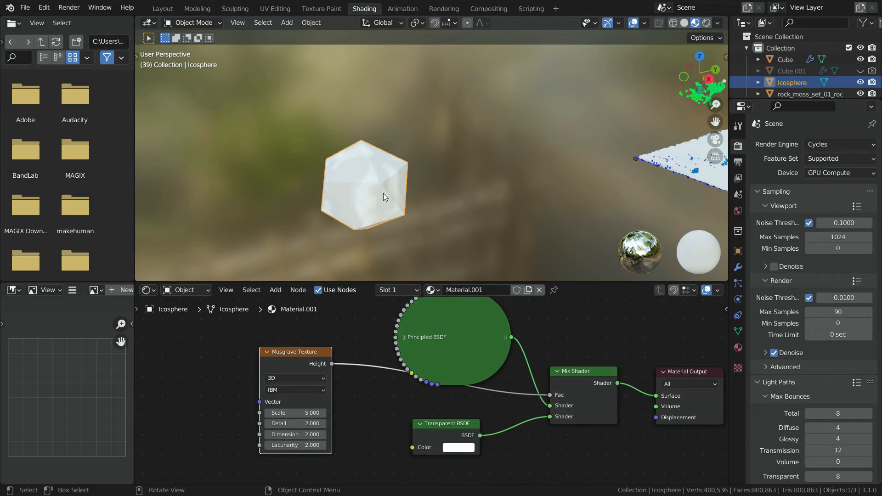
# Set the Musgrave Texture scale to 2 and move the Transparent BSDF and Musgrave nodes slightly down
pyautogui.scroll(1, 305, 427)
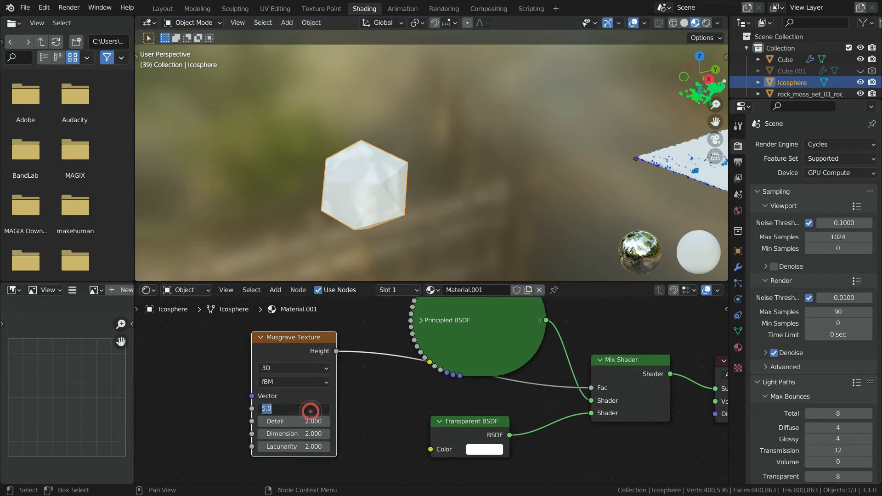
pyautogui.press('Return')
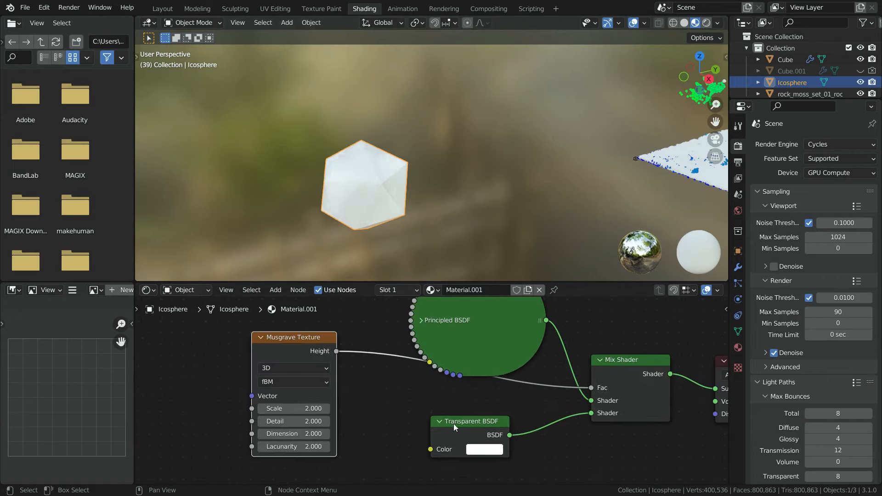
pyautogui.moveTo(453, 424); pyautogui.dragTo(447, 443)
pyautogui.moveTo(282, 335); pyautogui.dragTo(269, 357)
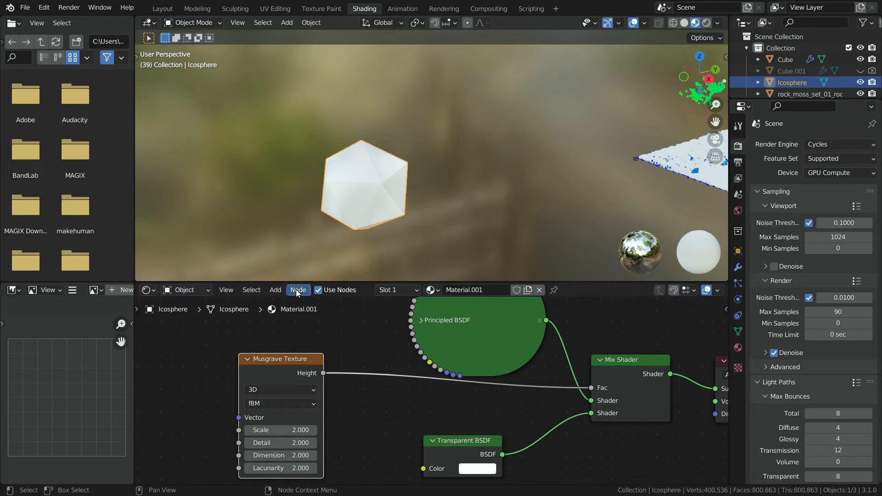
# Insert a ColorRamp node on the link between the Musgrave Texture and the Mix Shader's Fac input
pyautogui.hotkey('shift', 'a')
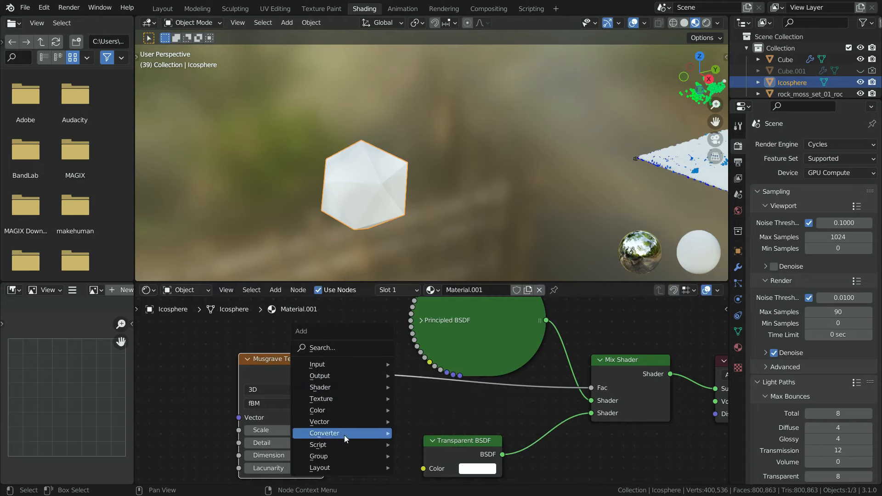
pyautogui.moveTo(344, 437)
pyautogui.click(438, 292)
pyautogui.click(343, 340)
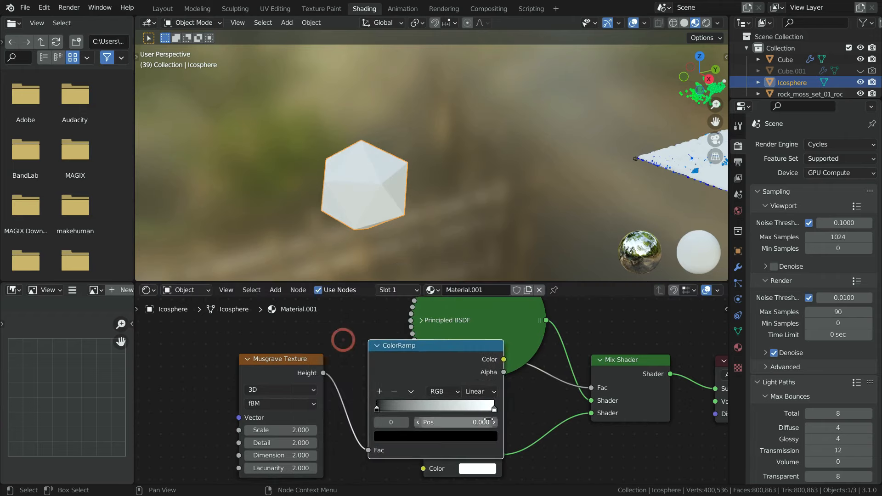
# Move the Transparent BSDF and Principled BSDF nodes clear of the ColorRamp so the nodes no longer overlap
pyautogui.scroll(-4, 494, 410)
pyautogui.click(460, 451)
pyautogui.moveTo(467, 432); pyautogui.dragTo(475, 456)
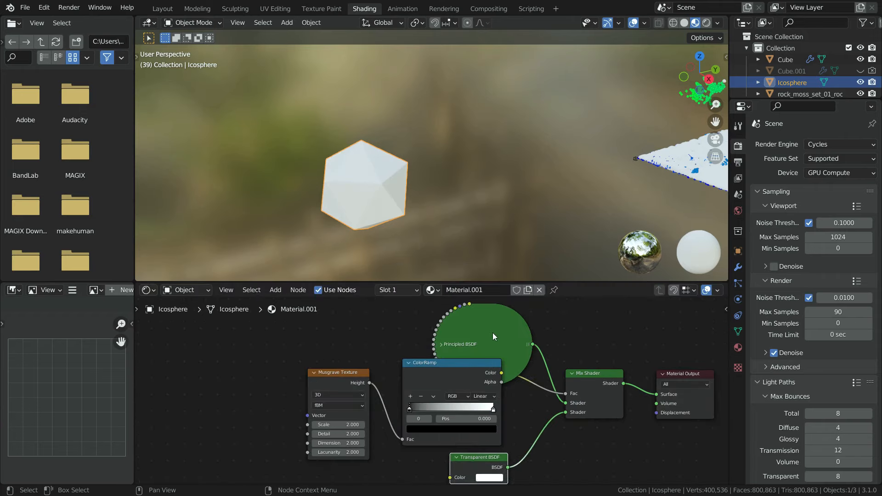
pyautogui.moveTo(484, 337); pyautogui.dragTo(466, 368)
pyautogui.scroll(-2, 466, 367)
# Reverse the ColorRamp by placing the white stop at position 0 and the black stop at about 0.571
pyautogui.scroll(5, 404, 397)
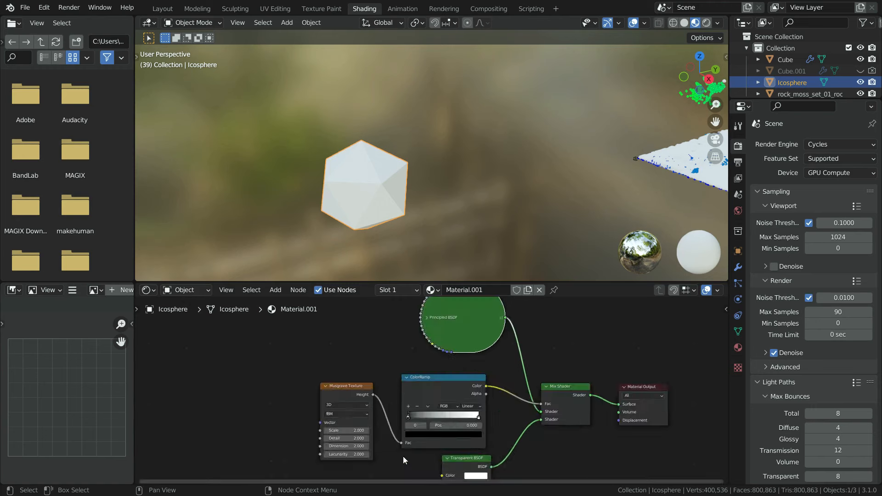
pyautogui.moveTo(404, 396); pyautogui.dragTo(509, 395)
pyautogui.click(577, 396)
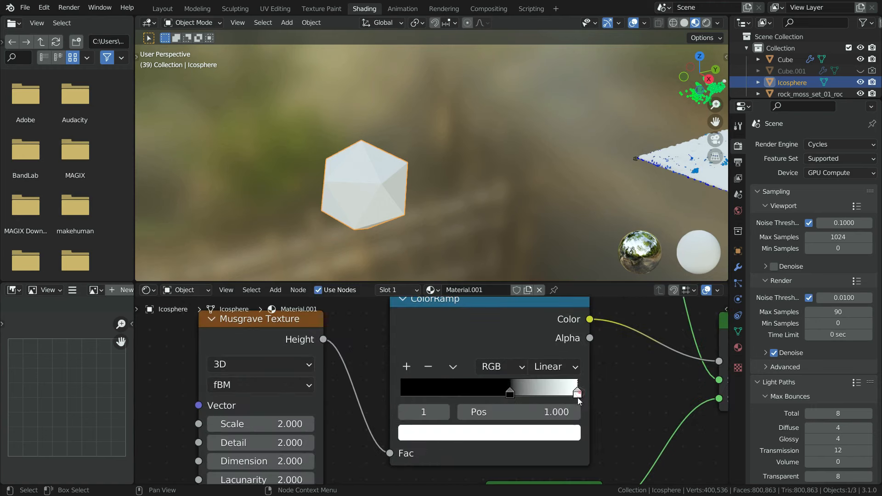
pyautogui.moveTo(577, 398); pyautogui.dragTo(403, 393)
pyautogui.rightClick(529, 393)
pyautogui.moveTo(363, 207); pyautogui.dragTo(411, 279, button='middle')
pyautogui.moveTo(497, 391); pyautogui.dragTo(470, 391)
pyautogui.moveTo(410, 391); pyautogui.dragTo(381, 393)
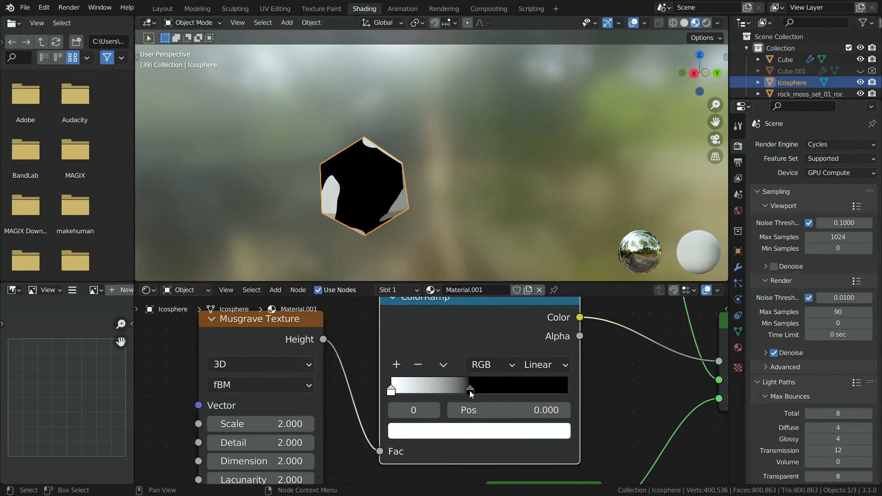
pyautogui.moveTo(469, 391); pyautogui.dragTo(491, 391)
pyautogui.moveTo(368, 210); pyautogui.dragTo(504, 375, button='middle')
pyautogui.scroll(-5, 459, 374)
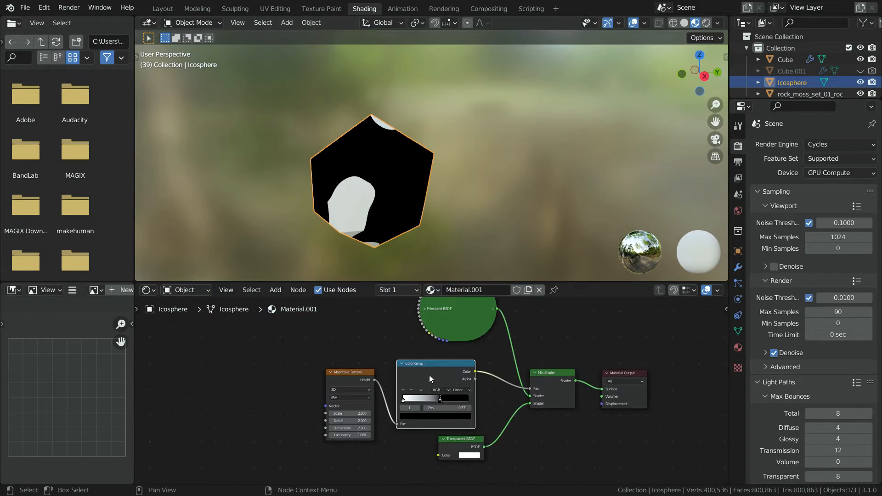
# Preview the scene in rendered shading and light the world with an environment texture using signal_hill_sunrise_2k.hdr from the HDRI folder
pyautogui.click(707, 23)
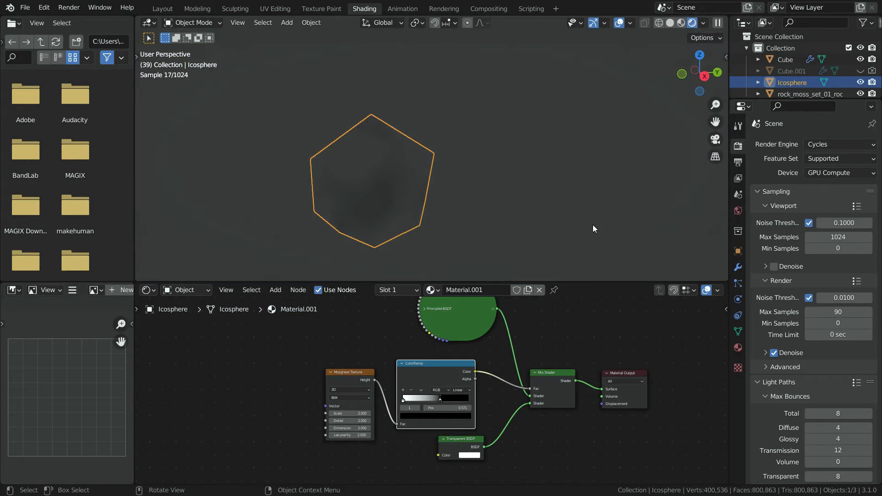
pyautogui.click(738, 210)
pyautogui.click(805, 215)
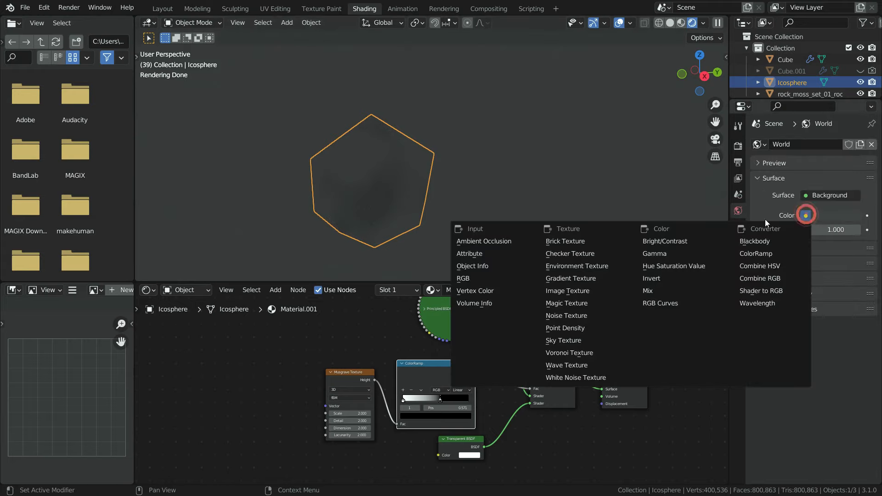
pyautogui.click(604, 264)
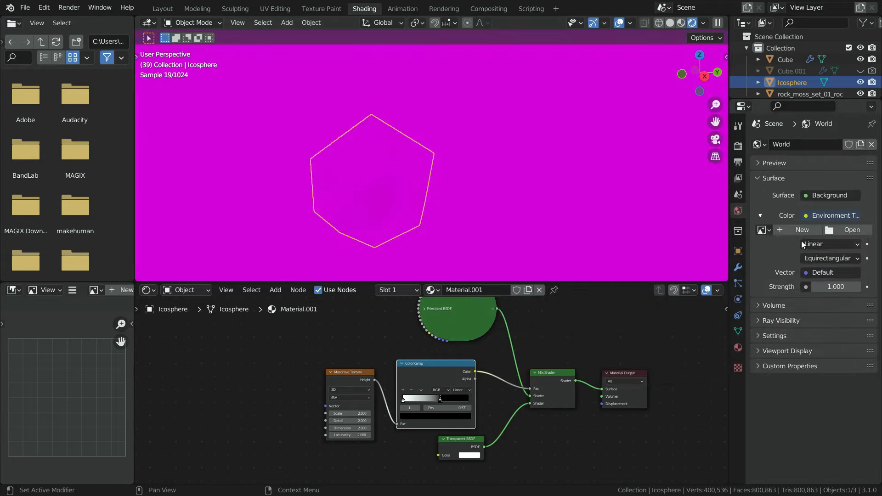
pyautogui.click(837, 230)
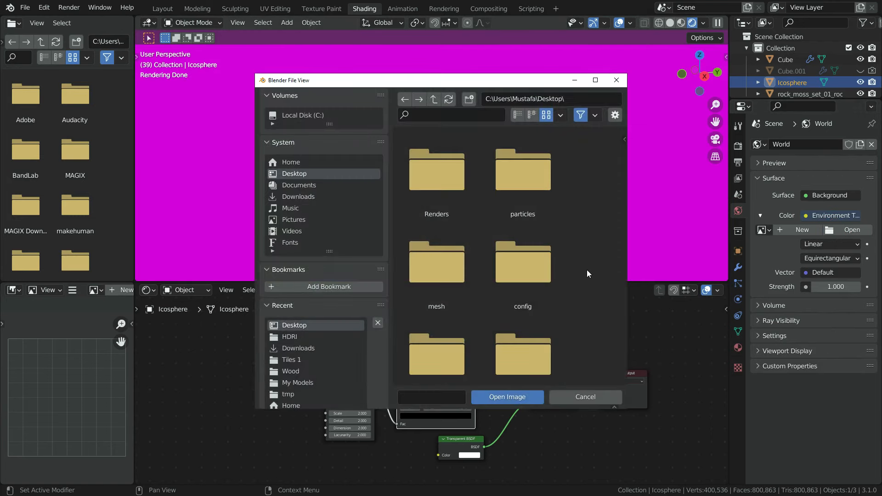
pyautogui.click(290, 338)
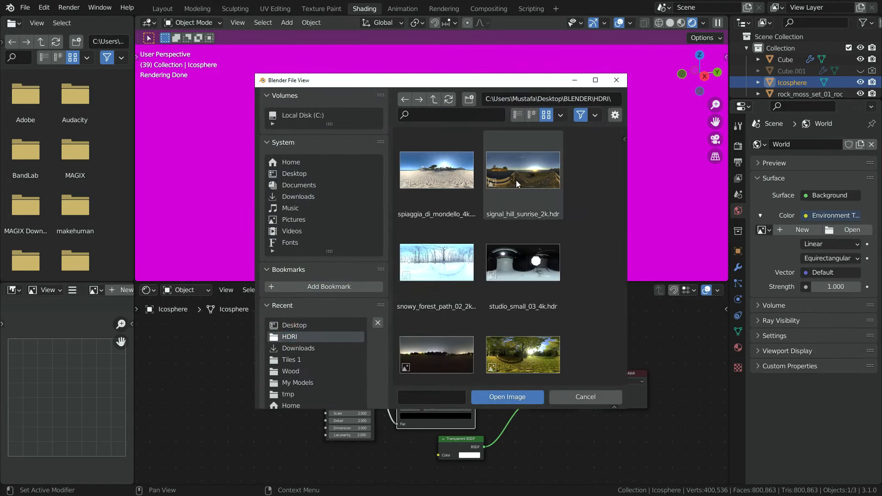
pyautogui.click(534, 172)
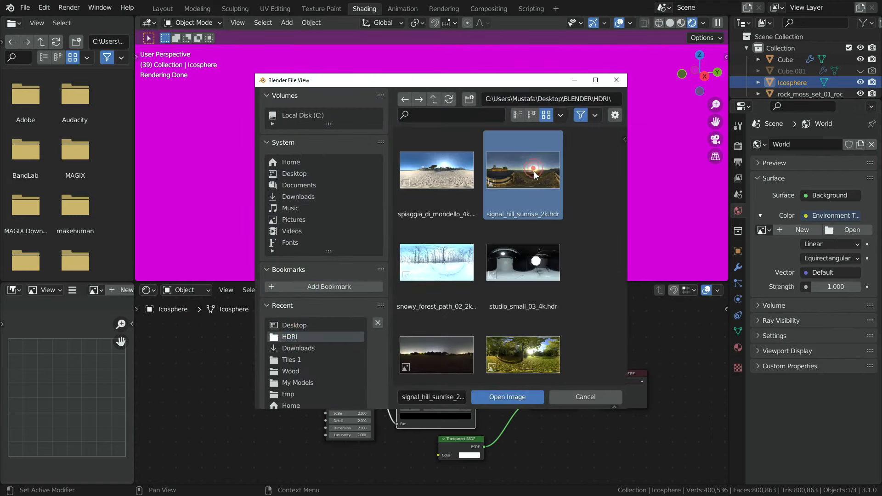
pyautogui.click(517, 396)
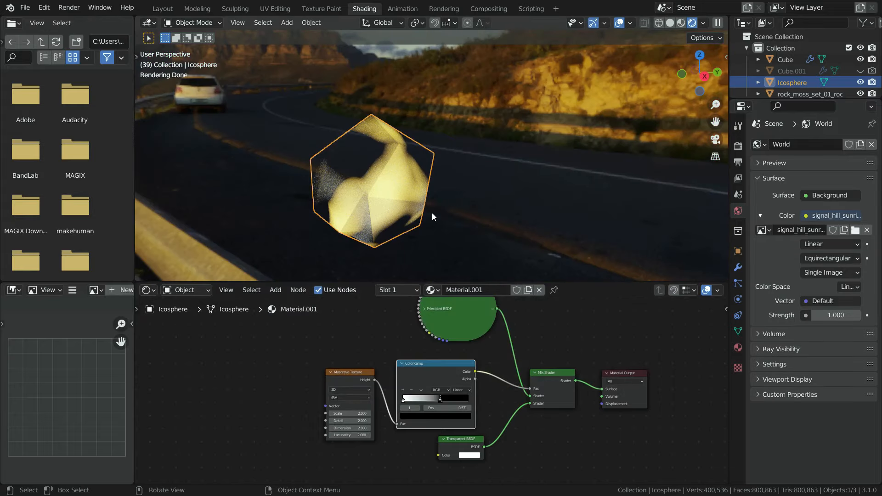
# Move the ColorRamp's black stop to about 0.131 and inspect the ico sphere's patchy transparency from several angles
pyautogui.moveTo(432, 217); pyautogui.dragTo(327, 232, button='middle')
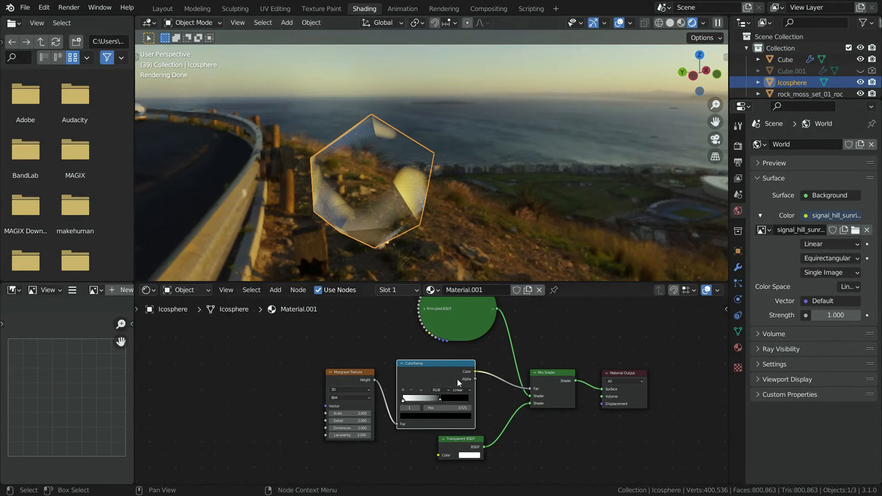
pyautogui.scroll(3, 416, 415)
pyautogui.moveTo(395, 394)
pyautogui.mouseDown()
pyautogui.moveTo(409, 395)
pyautogui.moveTo(393, 398)
pyautogui.mouseUp()
pyautogui.moveTo(455, 394); pyautogui.dragTo(407, 401)
pyautogui.scroll(2, 371, 215)
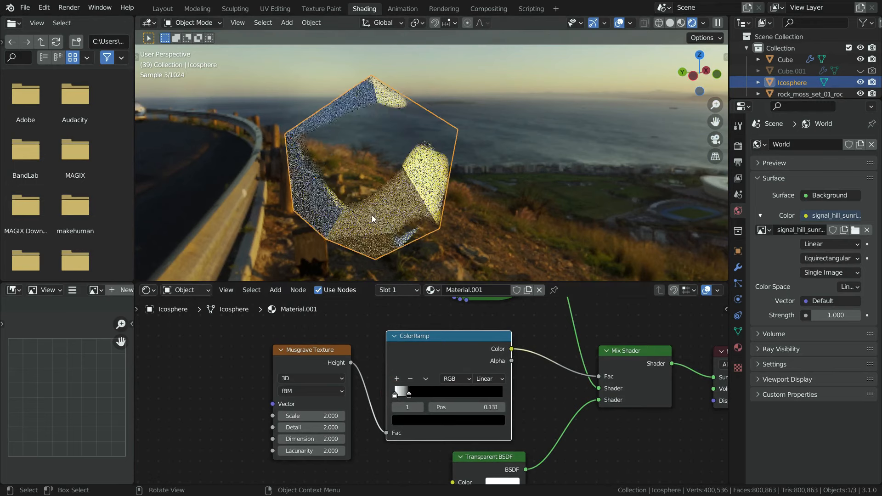
pyautogui.moveTo(371, 215); pyautogui.dragTo(451, 202, button='middle')
pyautogui.moveTo(385, 205); pyautogui.dragTo(464, 177, button='middle')
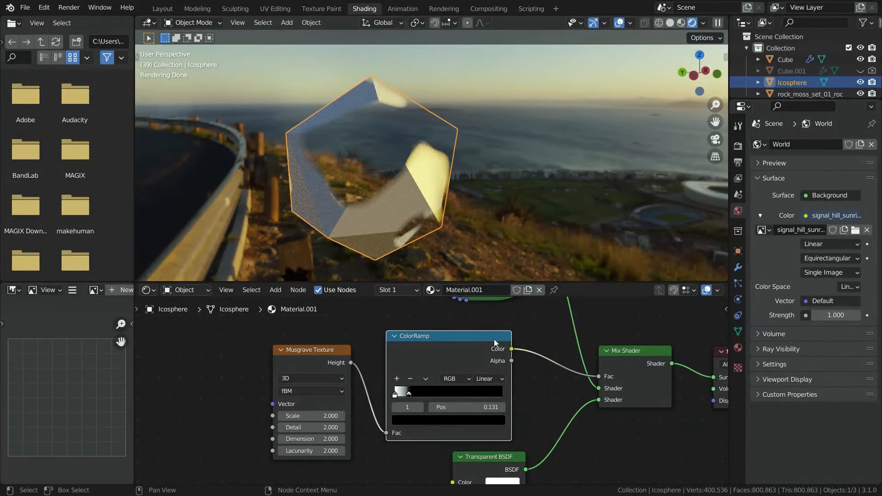
# Try a strength of 2 for the world background
pyautogui.doubleClick(841, 317)
pyautogui.write('2')
pyautogui.press('Return')
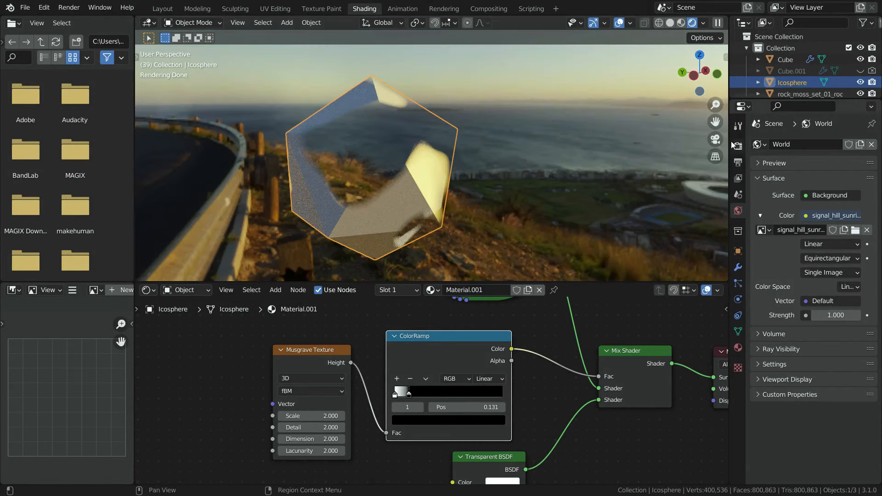
# Enable the Transparent option in the Film render settings
pyautogui.click(737, 145)
pyautogui.scroll(-5, 783, 303)
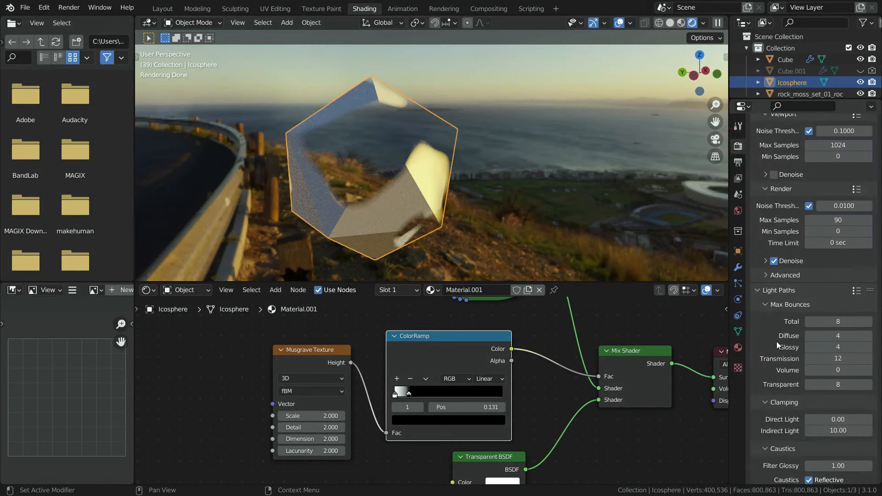
pyautogui.scroll(-8, 774, 349)
pyautogui.click(765, 401)
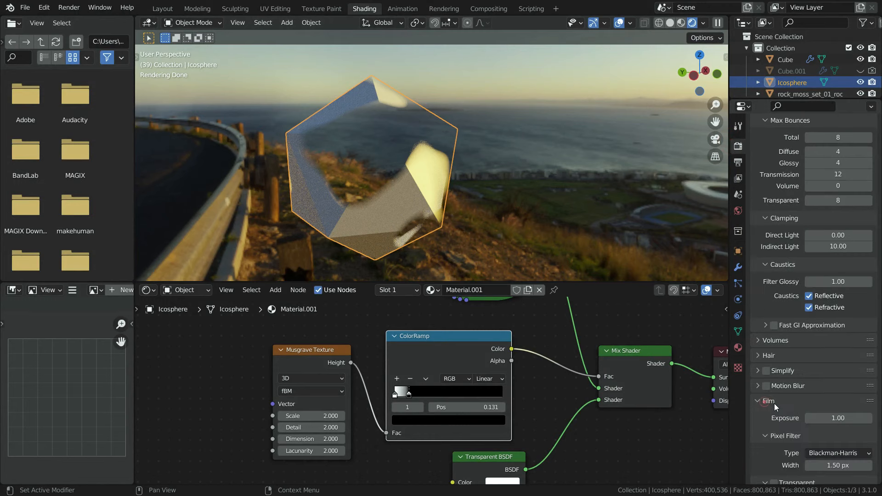
pyautogui.scroll(-5, 773, 403)
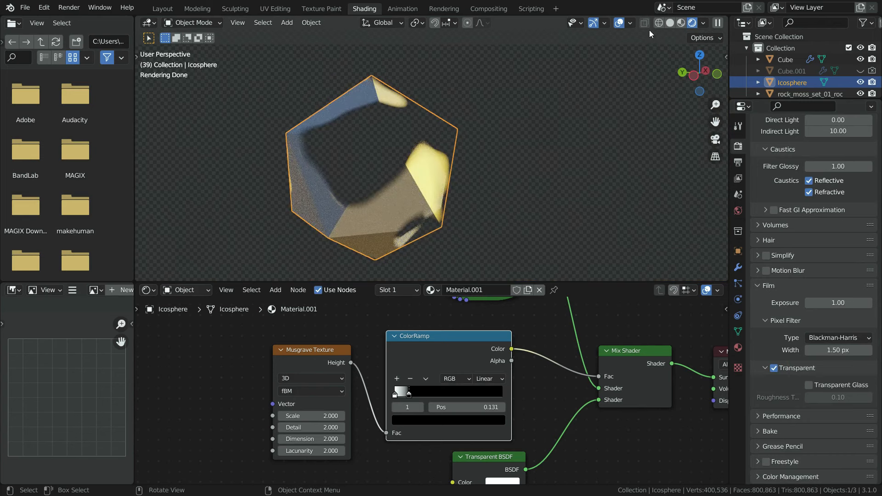
# Switch the viewport to wireframe shading and view the ico sphere from the top
pyautogui.press('z')
pyautogui.click(495, 104)
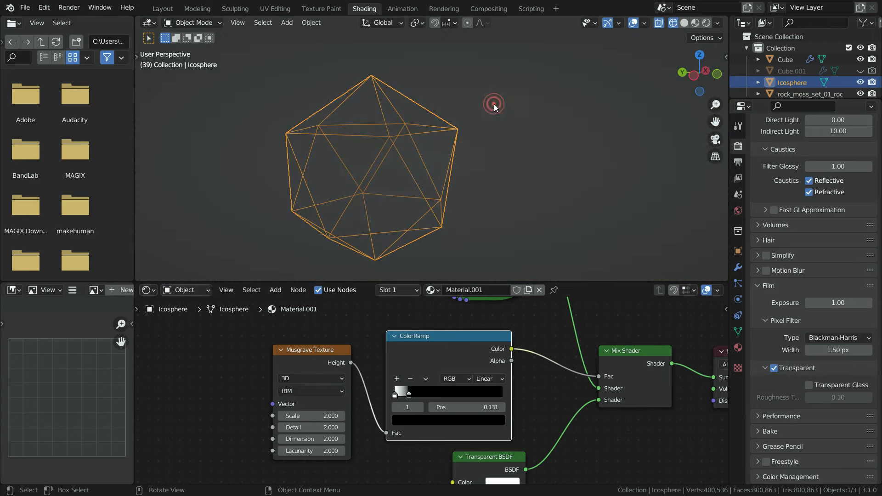
pyautogui.scroll(-3, 404, 201)
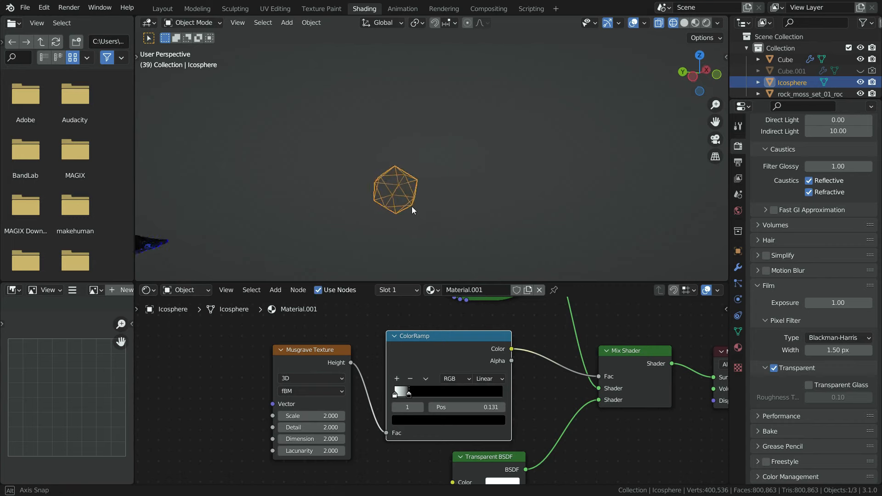
pyautogui.press('KP_7')
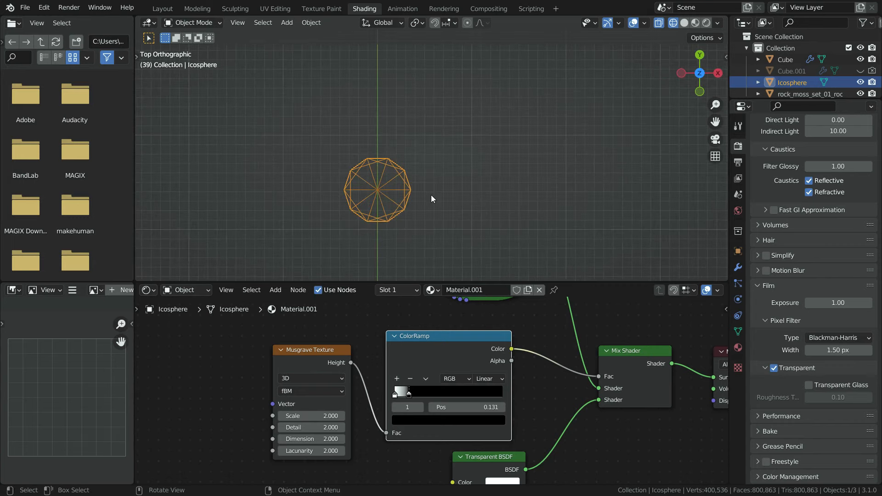
# Duplicate the ico sphere, place the copy beside the original along X, shrink it slightly and rotate it freely
pyautogui.hotkey('shift', 'd')
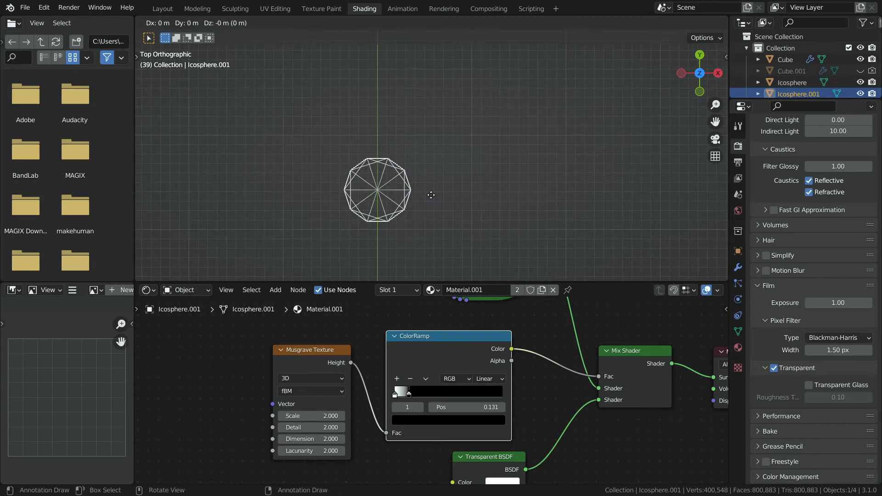
pyautogui.click(515, 183)
pyautogui.scroll(1, 503, 200)
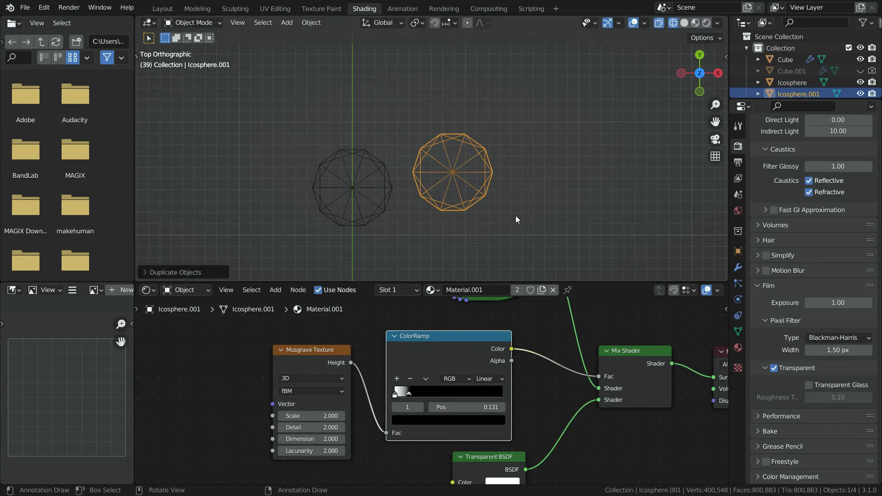
pyautogui.press('s')
pyautogui.click(517, 218)
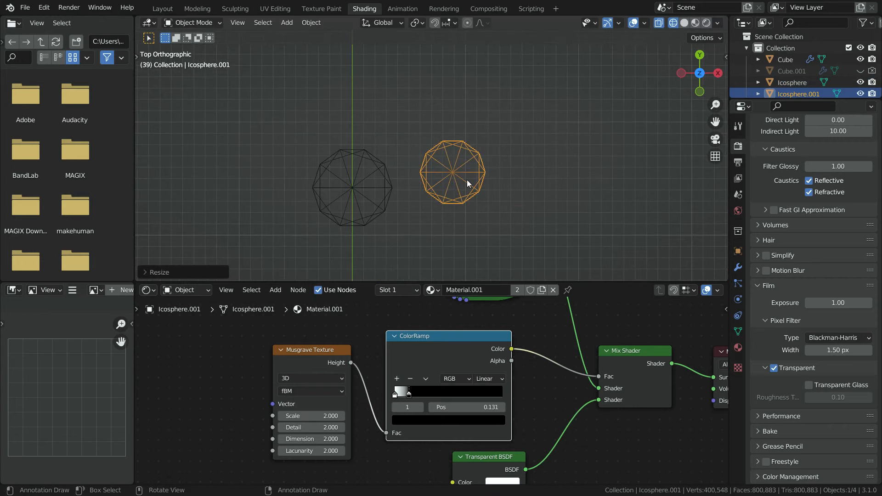
pyautogui.press('r')
pyautogui.press('r')
pyautogui.click(468, 211)
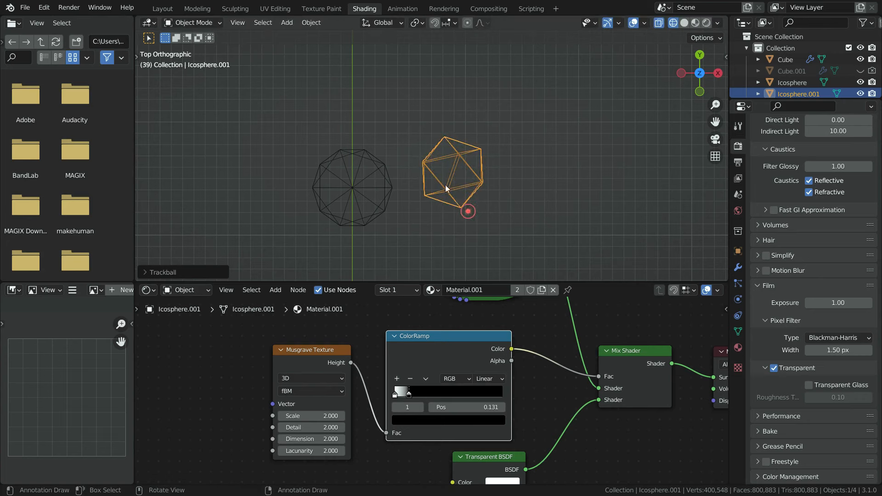
# Duplicate the rotated ico sphere, place the second copy diagonally beyond it, scale it smaller and give it a different free rotation
pyautogui.scroll(-1, 445, 185)
pyautogui.hotkey('shift', 'd')
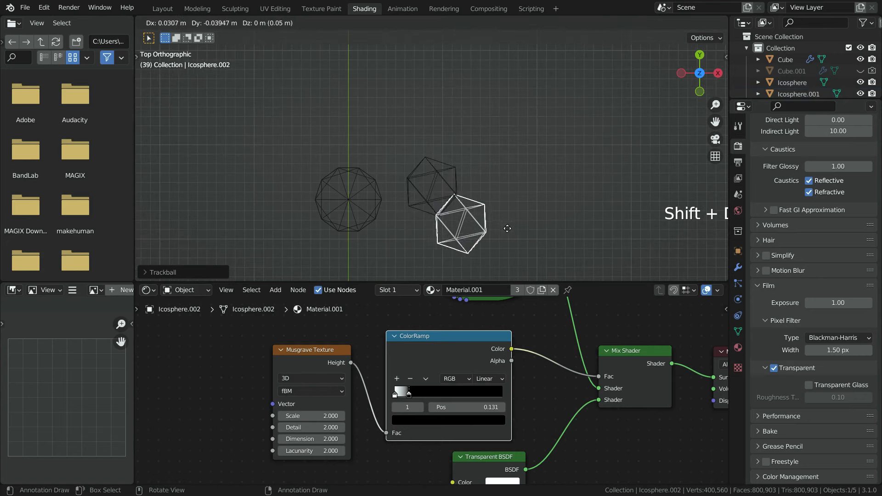
pyautogui.click(539, 234)
pyautogui.keyDown('shift'); pyautogui.moveTo(473, 191); pyautogui.dragTo(447, 160, button='middle'); pyautogui.keyUp('shift')
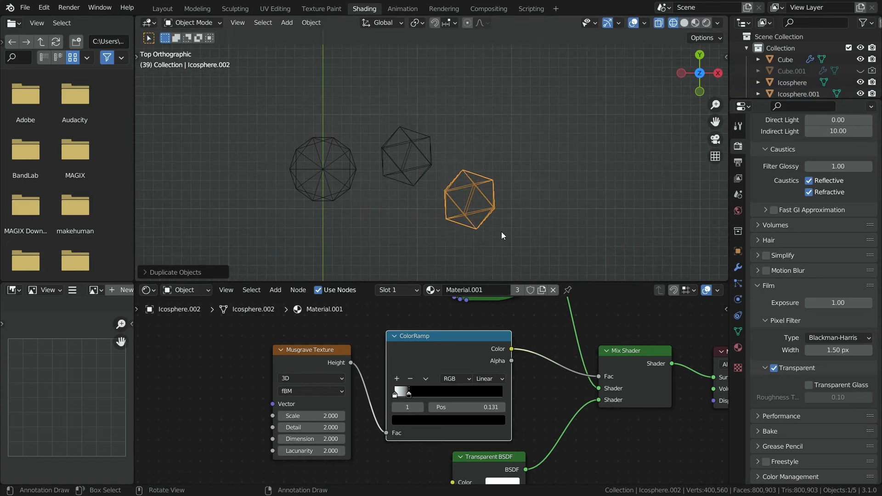
pyautogui.press('s')
pyautogui.click(496, 224)
pyautogui.press('r')
pyautogui.press('r')
pyautogui.click(471, 228)
pyautogui.scroll(1, 460, 226)
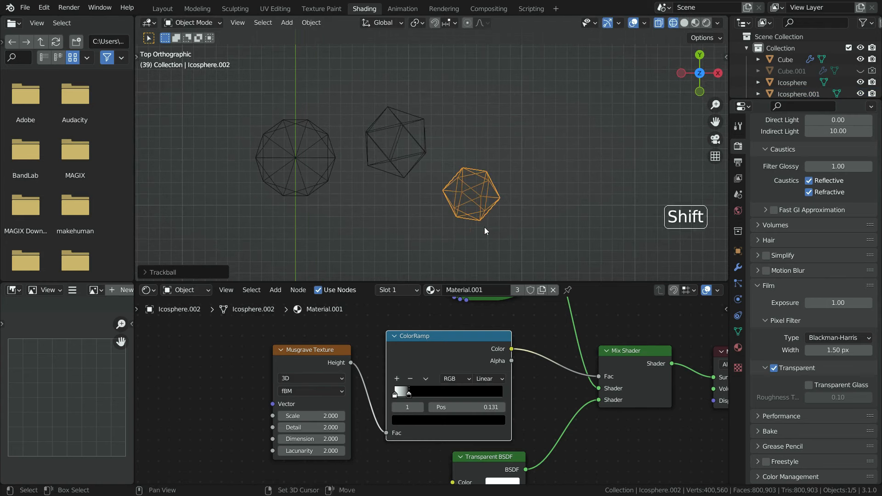
# Add a third, smaller ico sphere copy on the negative Y side of the group and rotate it freely
pyautogui.hotkey('shift', 'd')
pyautogui.click(411, 251)
pyautogui.press('s')
pyautogui.click(418, 236)
pyautogui.press('r')
pyautogui.press('r')
pyautogui.click(400, 257)
# Duplicate the third copy, place the new ico sphere on the original sphere's negative Y side and rotate it freely
pyautogui.hotkey('shift', 'd')
pyautogui.click(333, 269)
pyautogui.press('r')
pyautogui.press('r')
pyautogui.click(398, 263)
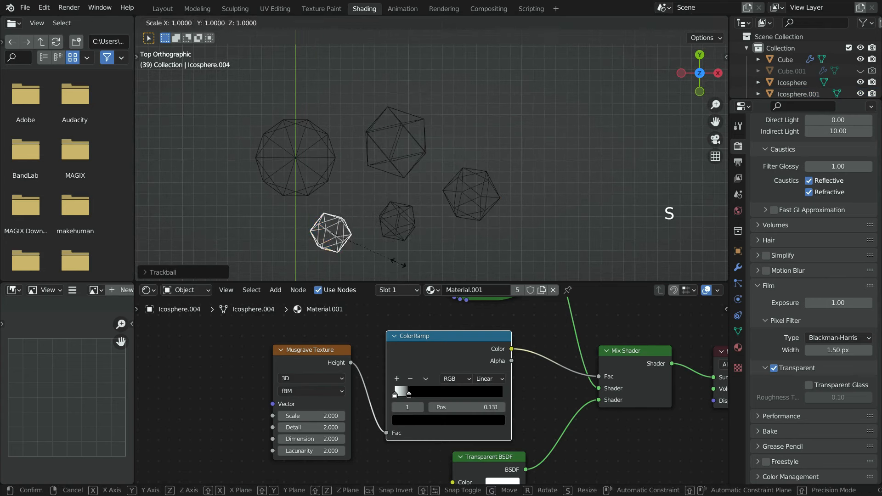
# Add a fifth ico sphere copy on the group's far positive Y side, scale it down further and rotate it freely
pyautogui.hotkey('shift', 'd')
pyautogui.click(538, 107)
pyautogui.press('s')
pyautogui.click(528, 141)
pyautogui.press('r')
pyautogui.press('r')
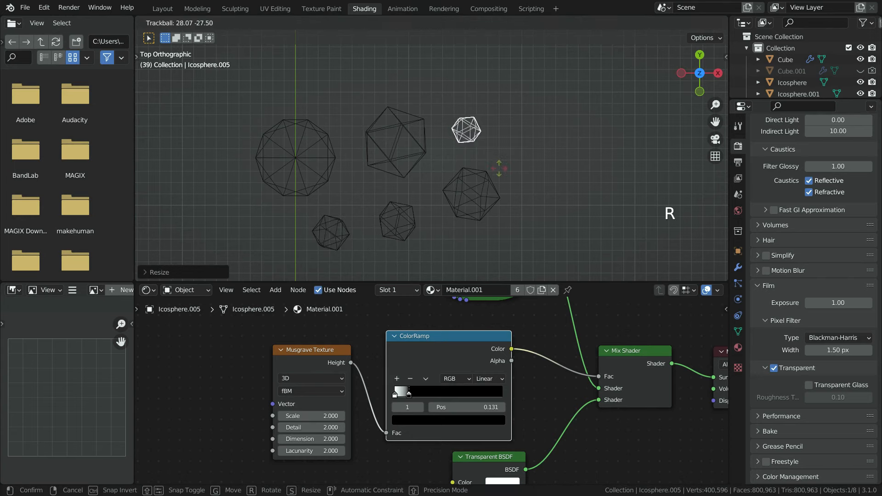
pyautogui.click(506, 160)
# Duplicate the fifth copy a short way along positive X, make the duplicate smaller and rotate it freely
pyautogui.hotkey('shift', 'd')
pyautogui.click(551, 200)
pyautogui.press('r')
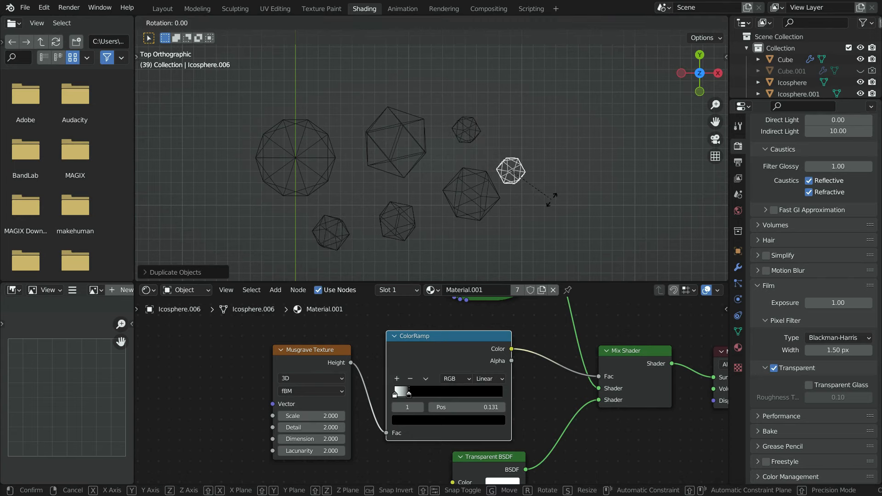
pyautogui.press('r')
pyautogui.click(554, 155)
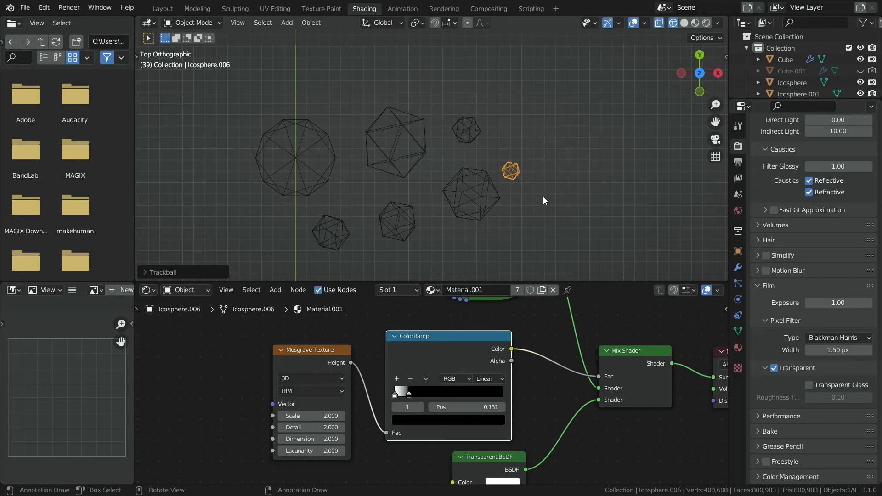
# Duplicate the smallest ico sphere toward negative Y, enlarge the new copy slightly and rotate it freely
pyautogui.hotkey('shift', 'd')
pyautogui.click(547, 246)
pyautogui.press('s')
pyautogui.click(549, 216)
pyautogui.press('r')
pyautogui.press('r')
pyautogui.click(548, 210)
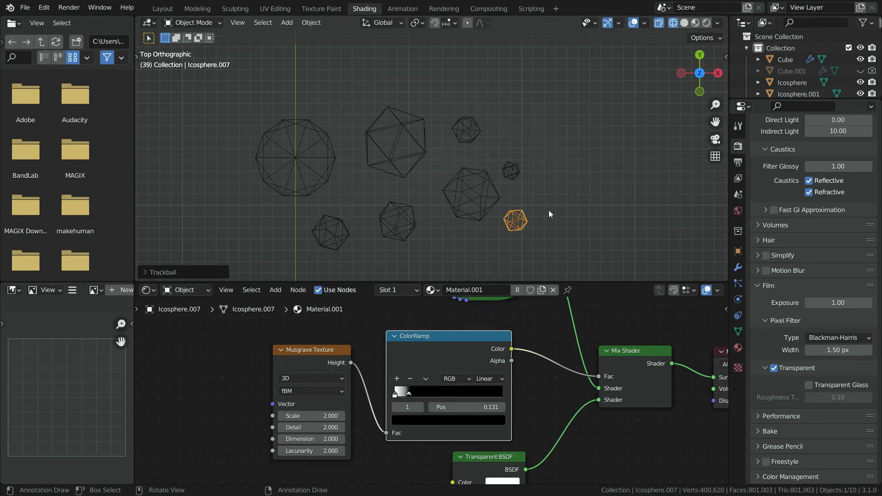
# Move three of the larger ico sphere copies out of the shared plane to different heights
pyautogui.keyDown('shift'); pyautogui.moveTo(549, 210); pyautogui.dragTo(517, 99, button='middle'); pyautogui.keyUp('shift')
pyautogui.click(423, 119)
pyautogui.press('g')
pyautogui.click(463, 274)
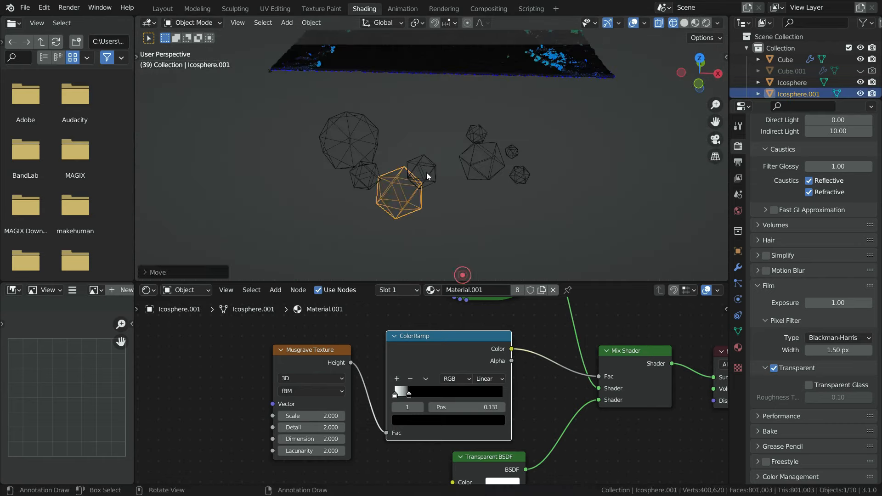
pyautogui.click(427, 176)
pyautogui.press('g')
pyautogui.click(431, 133)
pyautogui.click(485, 174)
pyautogui.press('g')
pyautogui.click(476, 84)
# Reposition more of the ico spheres from another angle to scatter the group in depth
pyautogui.moveTo(478, 172); pyautogui.dragTo(537, 201, button='middle')
pyautogui.click(394, 134)
pyautogui.click(451, 179)
pyautogui.click(322, 227)
pyautogui.press('g')
pyautogui.click(366, 128)
pyautogui.click(475, 152)
pyautogui.press('g')
pyautogui.click(405, 156)
# Select all eight ico spheres and move them to a new collection named "Spray and foam"
pyautogui.moveTo(464, 200); pyautogui.dragTo(537, 101, button='middle')
pyautogui.moveTo(339, 74); pyautogui.dragTo(534, 256)
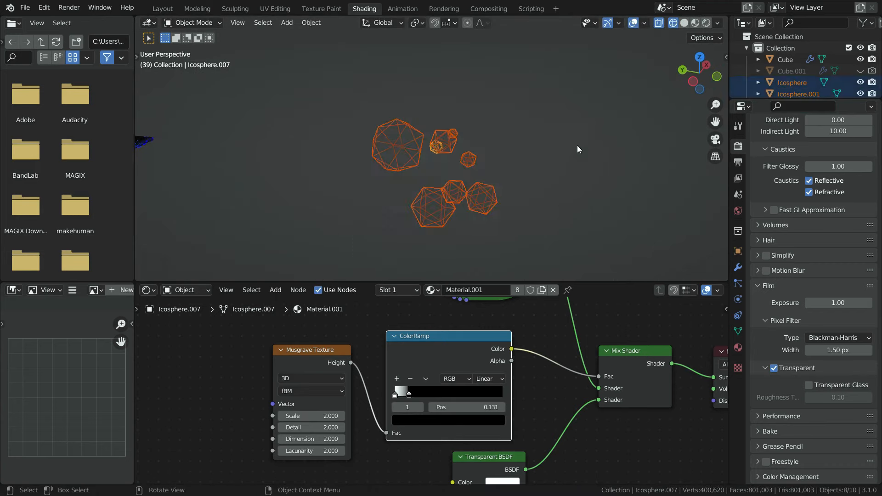
pyautogui.rightClick(566, 85)
pyautogui.click(540, 251)
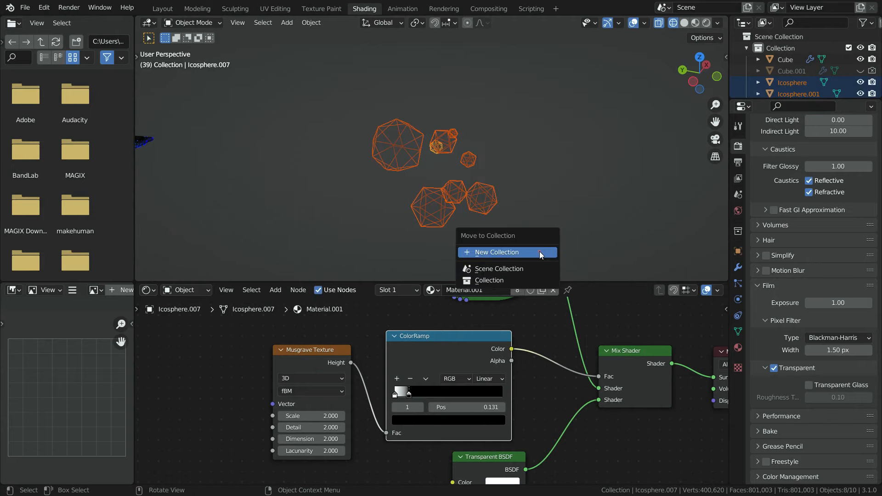
pyautogui.click(532, 256)
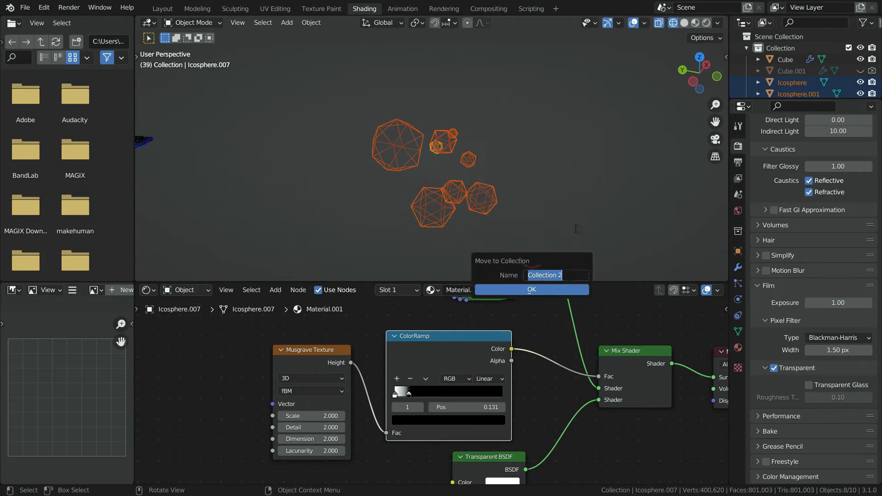
pyautogui.write('Spray and foam')
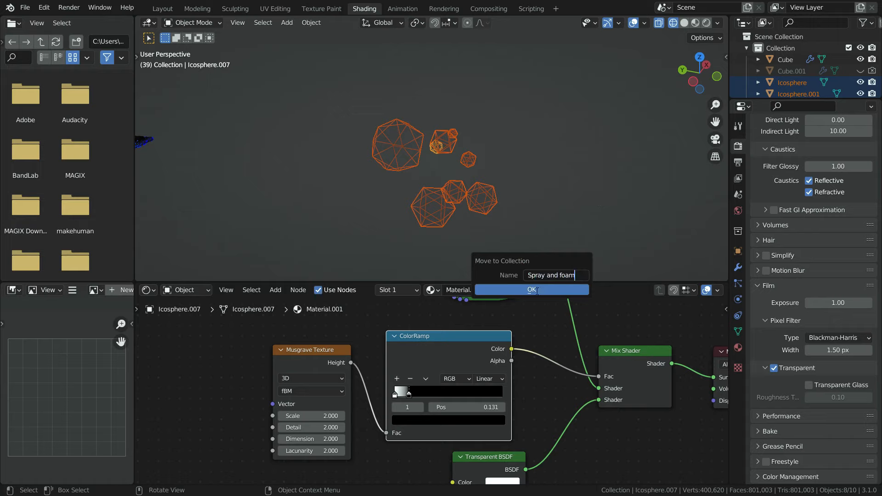
pyautogui.click(536, 290)
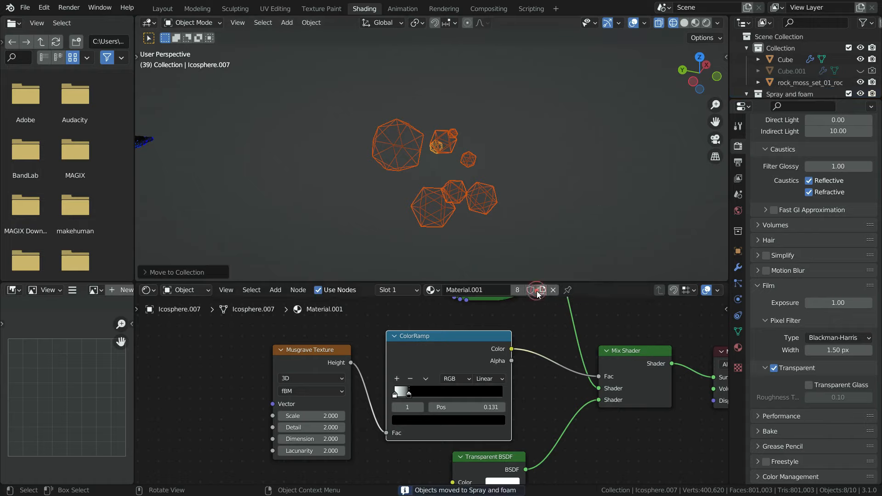
# Switch the viewport to solid shading and select the Cube liquid domain
pyautogui.click(684, 22)
pyautogui.scroll(-6, 529, 189)
pyautogui.scroll(6, 299, 211)
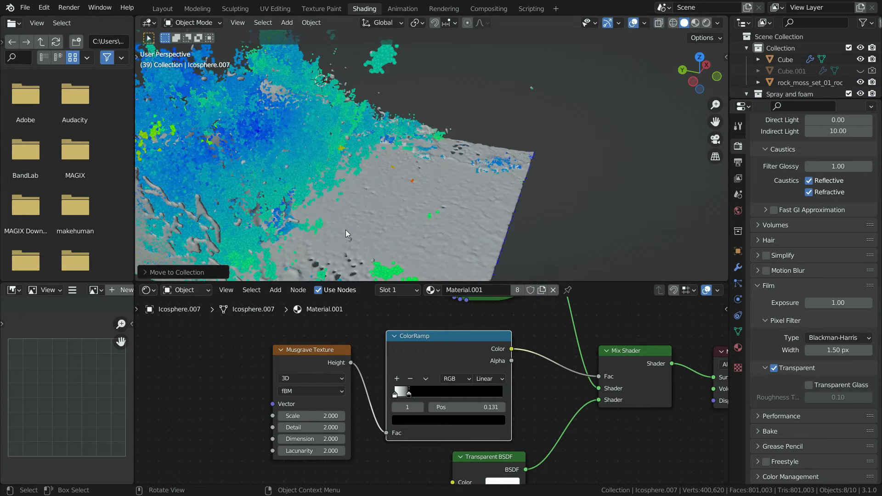
pyautogui.click(406, 186)
pyautogui.moveTo(406, 187); pyautogui.dragTo(335, 183, button='middle')
pyautogui.scroll(1, 301, 142)
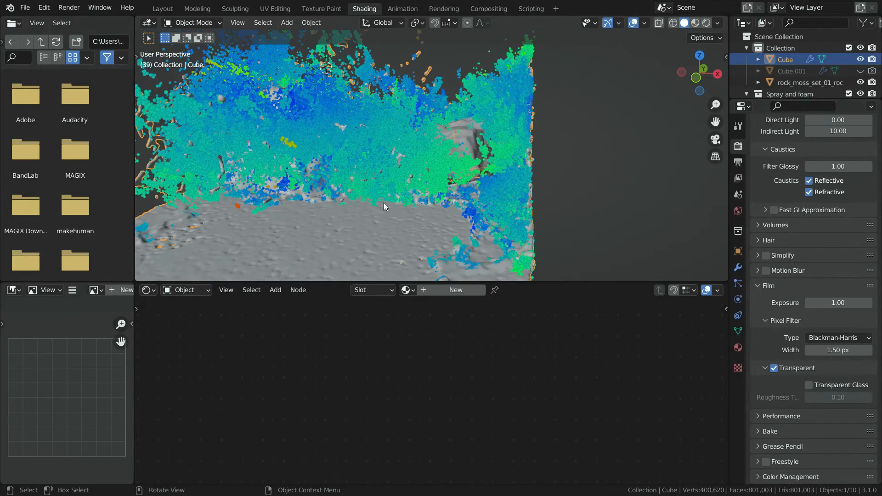
# Set the domain's Spray particles to render as Collection, using "Spray and foam" as the instance collection
pyautogui.click(737, 283)
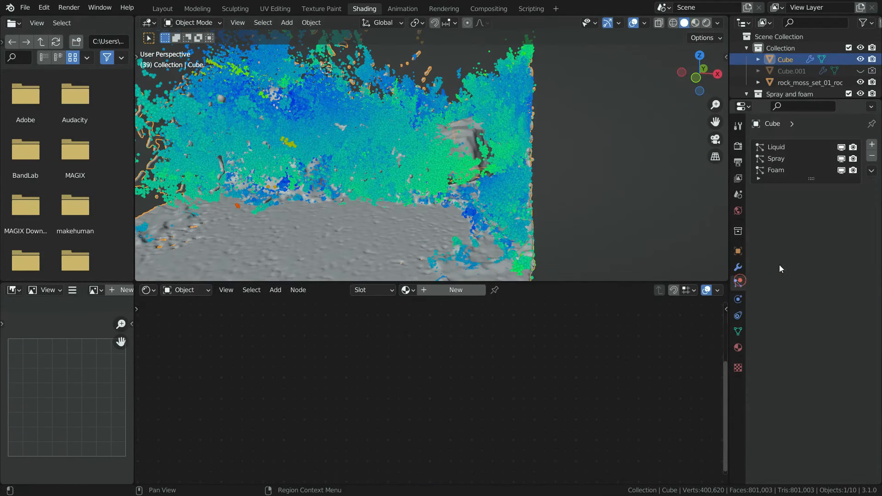
pyautogui.click(783, 159)
pyautogui.click(759, 213)
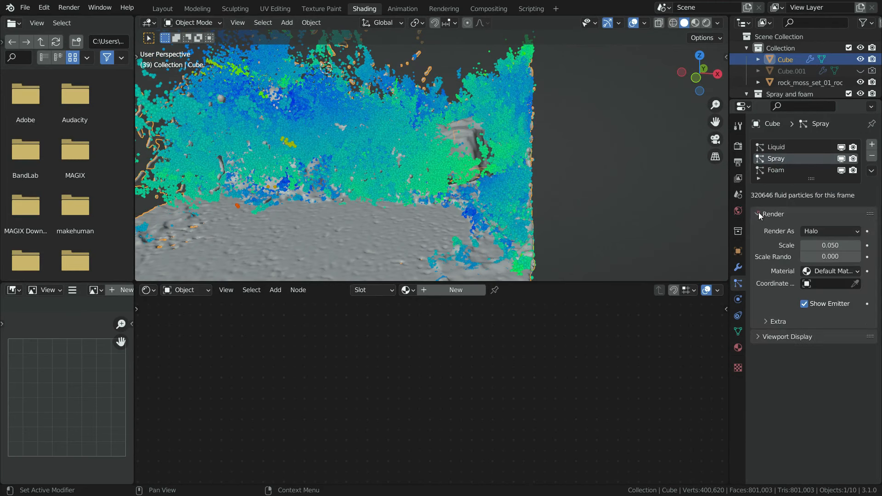
pyautogui.click(820, 231)
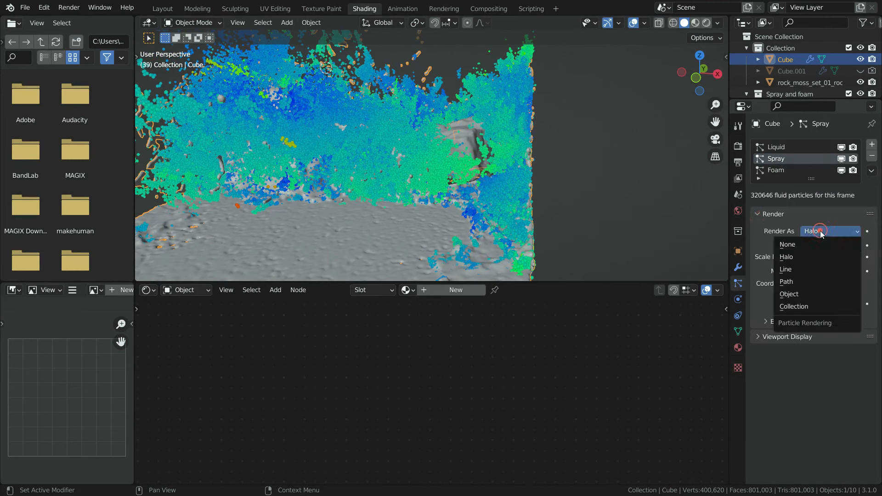
pyautogui.click(797, 307)
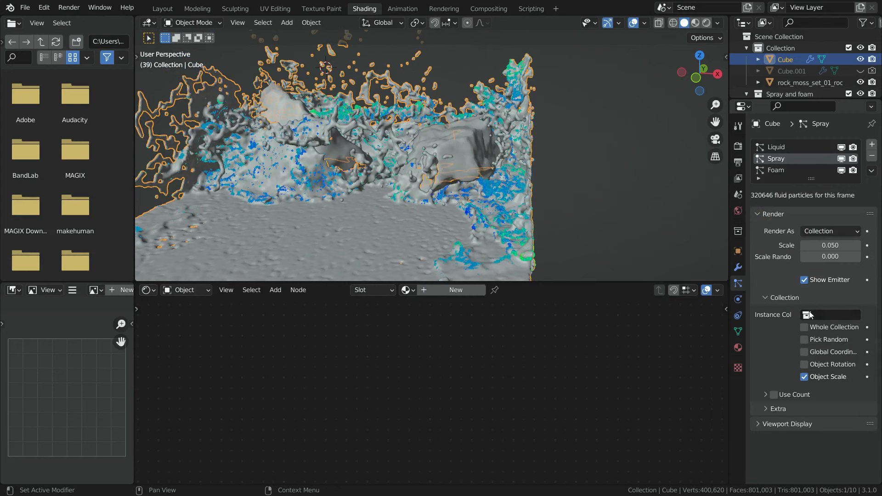
pyautogui.click(805, 315)
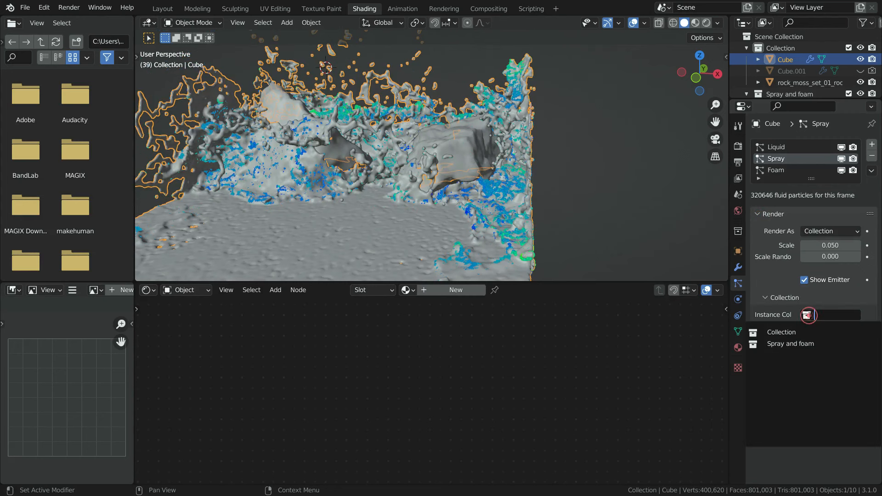
pyautogui.click(804, 346)
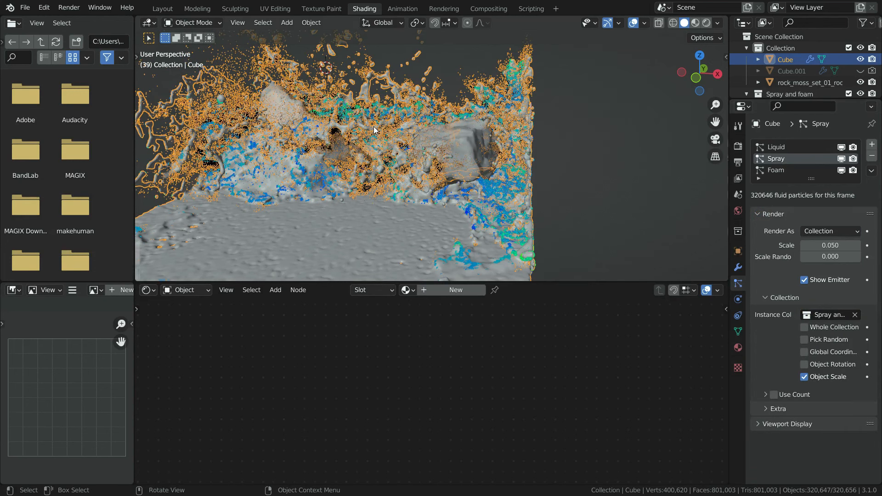
# Enable Pick Random for the Spray particle instances and hide the Spray system in the viewport
pyautogui.scroll(4, 375, 130)
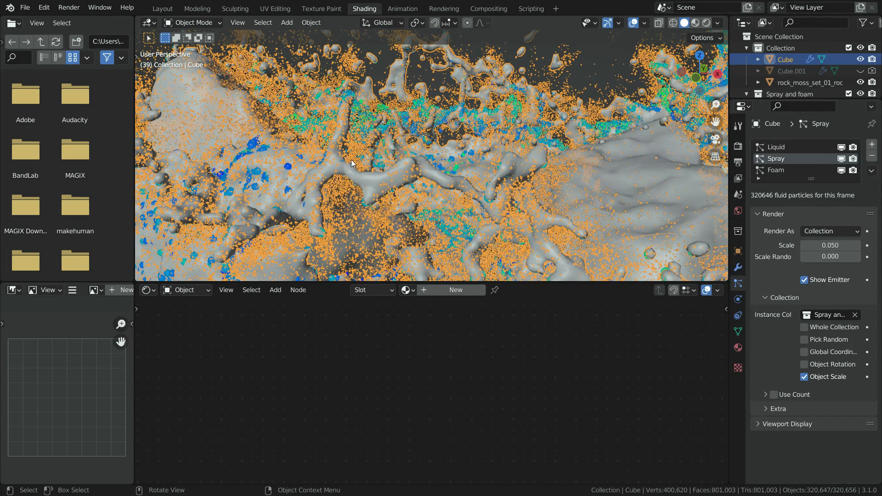
pyautogui.scroll(2, 353, 162)
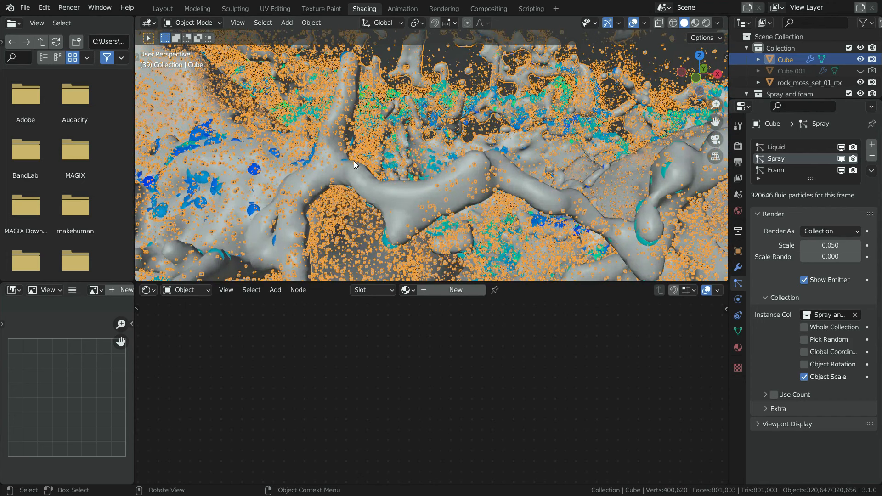
pyautogui.click(480, 200)
pyautogui.scroll(2, 322, 203)
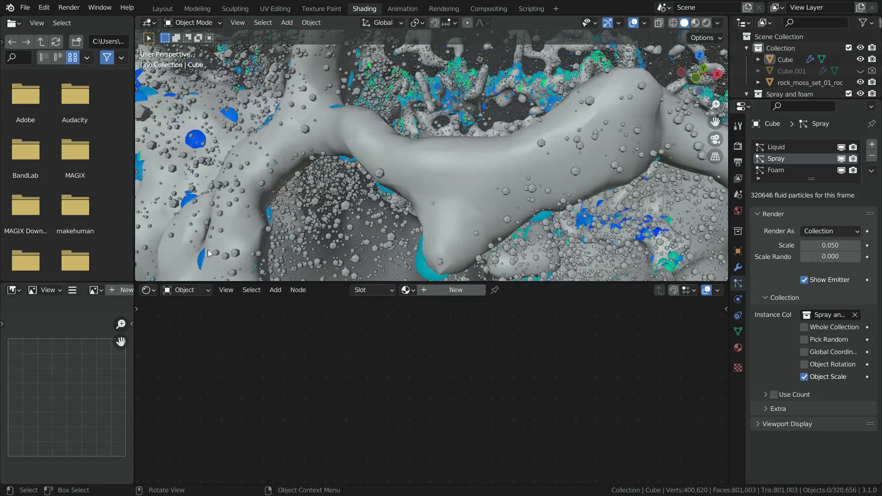
pyautogui.click(804, 340)
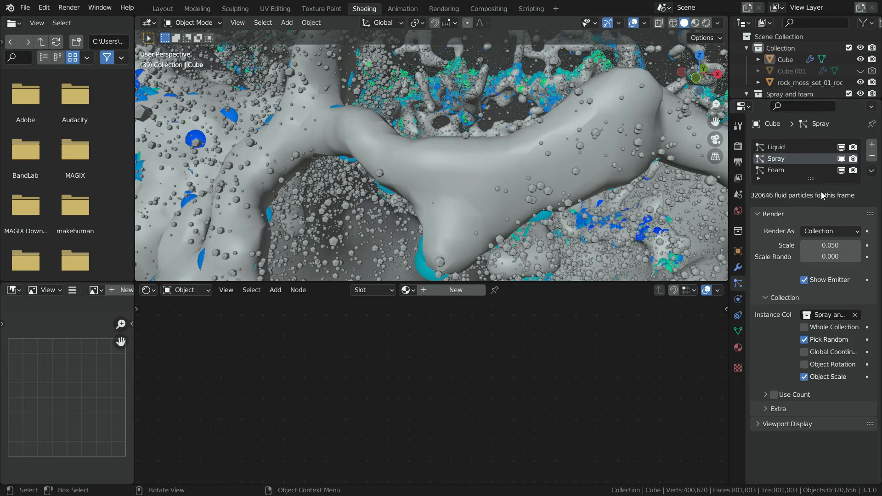
pyautogui.click(840, 159)
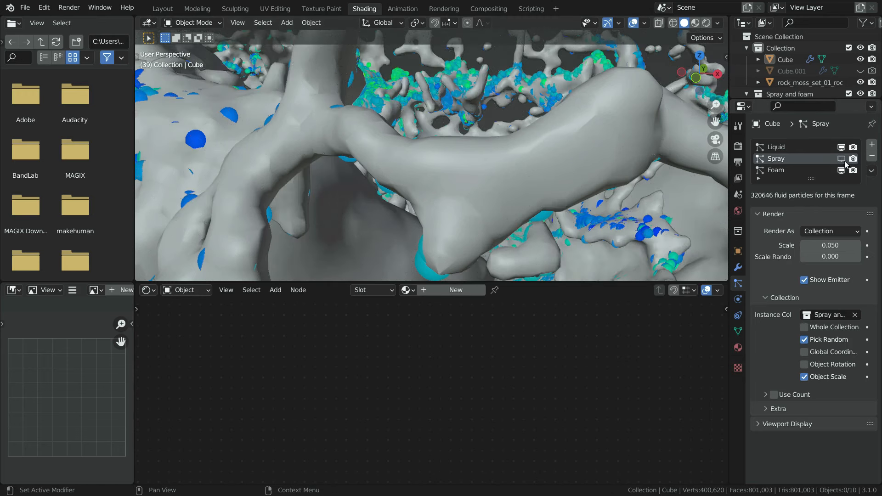
pyautogui.moveTo(363, 170)
pyautogui.mouseDown(button='middle')
pyautogui.moveTo(423, 187)
pyautogui.moveTo(450, 240)
pyautogui.moveTo(450, 218)
pyautogui.mouseUp(button='middle')
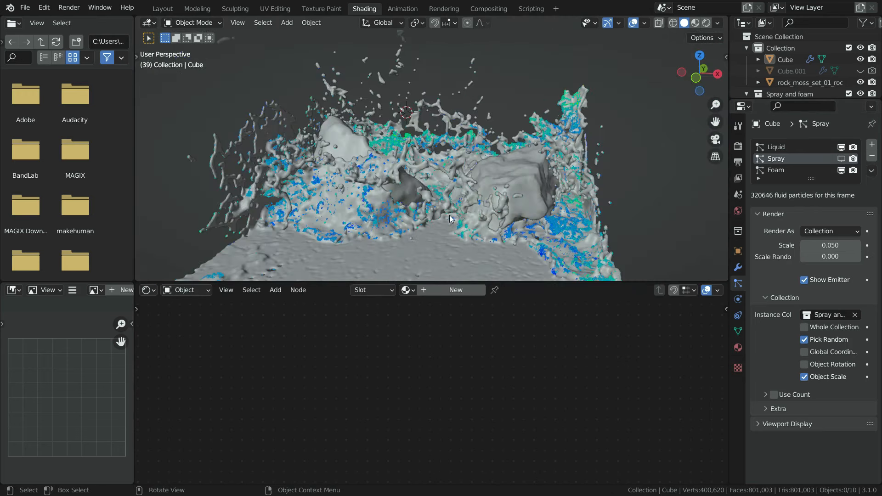
# Set the Foam particles to render as Collection with "Spray and foam" as the instance collection
pyautogui.click(792, 171)
pyautogui.click(817, 231)
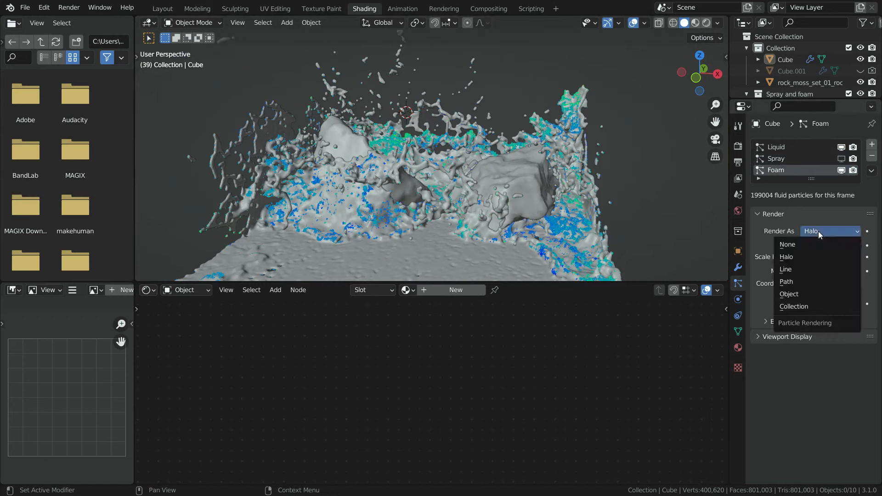
pyautogui.click(799, 307)
pyautogui.click(812, 314)
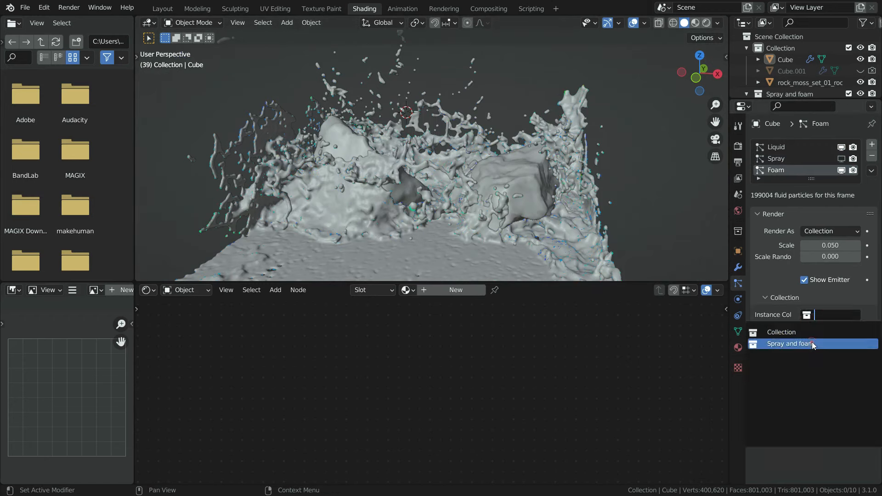
pyautogui.click(812, 341)
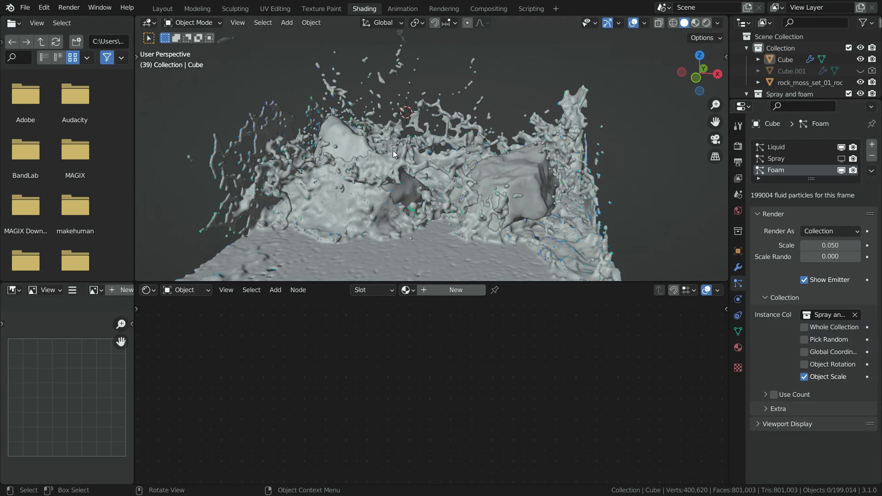
# Enable Pick Random for the Foam particle instances and hide the Foam system in the viewport
pyautogui.scroll(5, 392, 150)
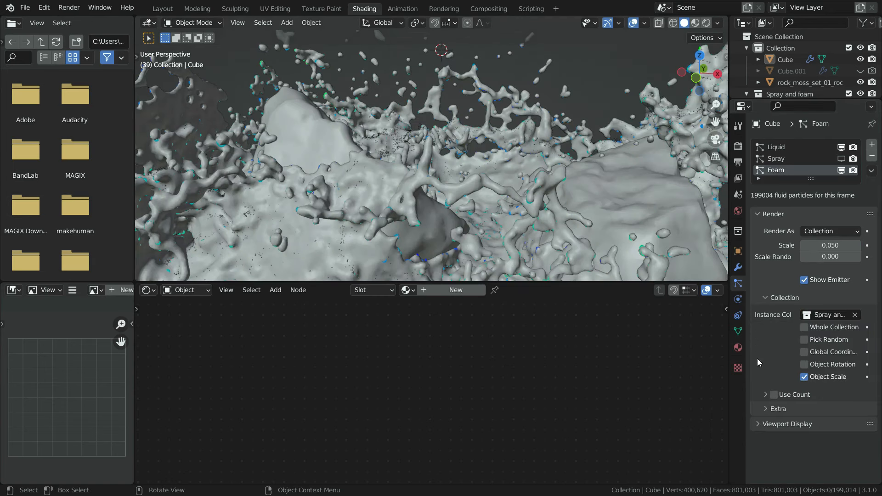
pyautogui.click(803, 340)
pyautogui.click(842, 170)
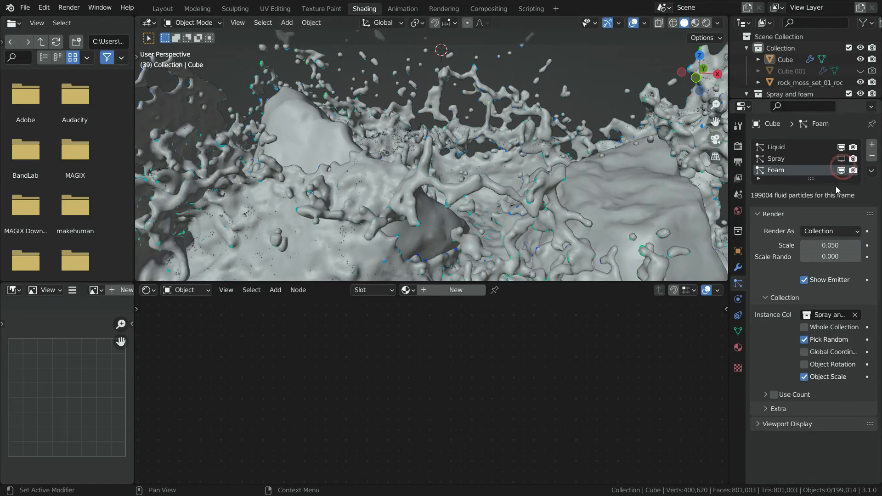
# Select the Cube liquid domain, give it a new material, and delete the material's Principled BSDF node
pyautogui.scroll(-6, 619, 178)
pyautogui.scroll(5, 497, 207)
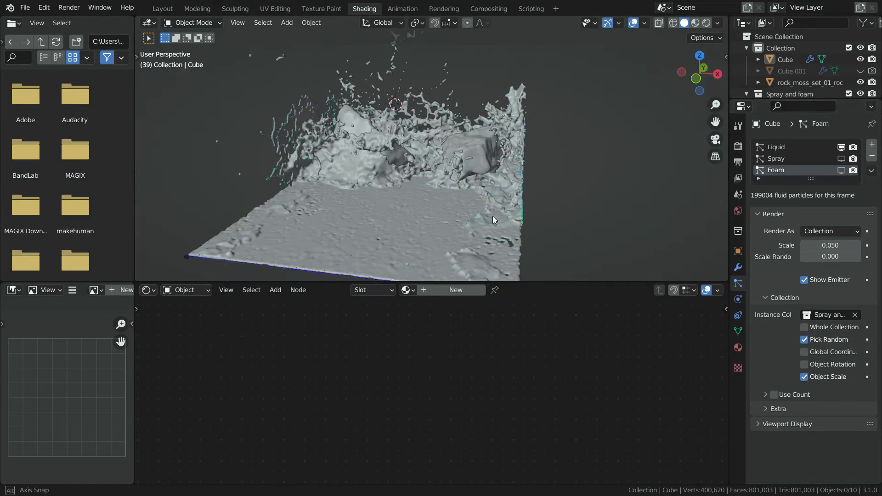
pyautogui.moveTo(493, 216); pyautogui.dragTo(436, 188, button='middle')
pyautogui.click(431, 204)
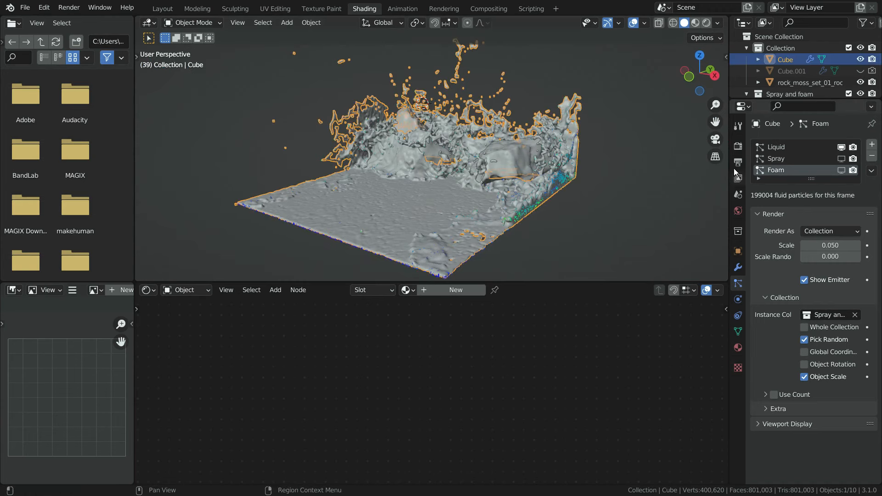
pyautogui.click(739, 147)
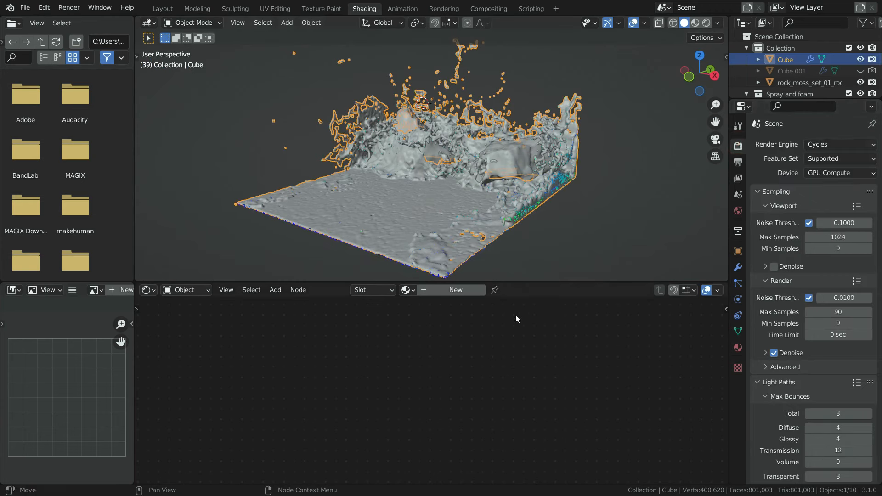
pyautogui.click(464, 293)
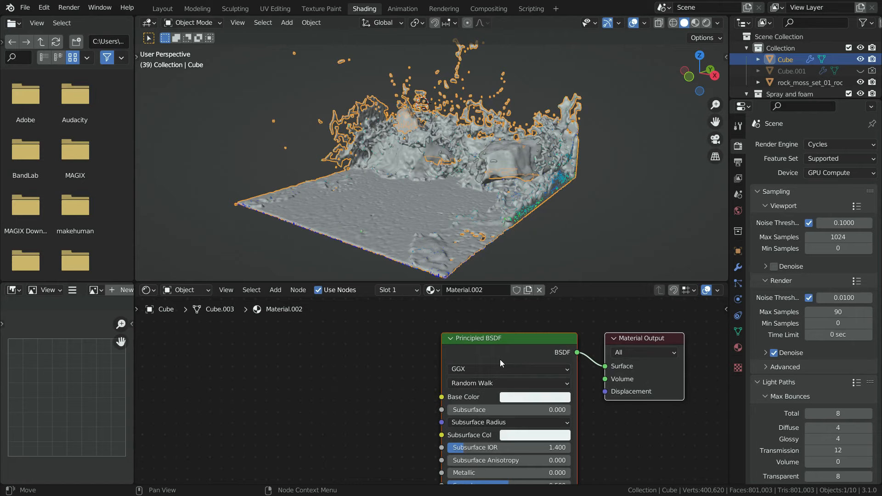
pyautogui.click(503, 340)
pyautogui.press('Delete')
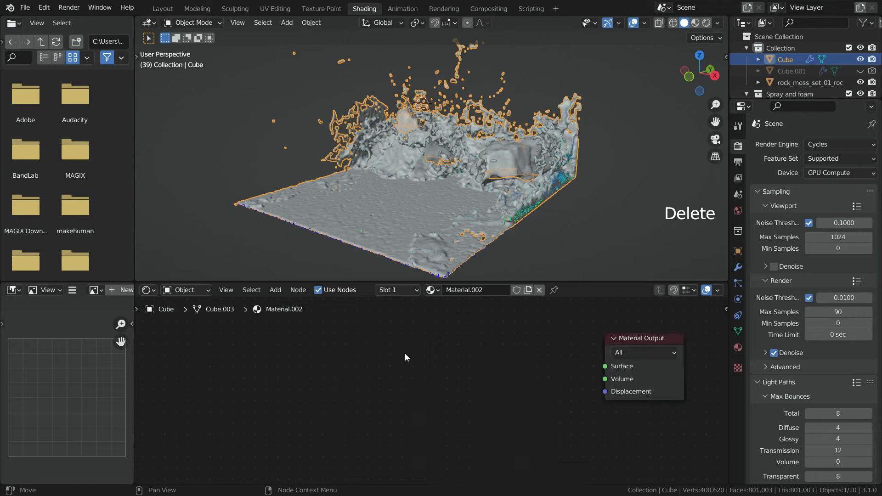
# Add a Glass BSDF node to the liquid material and connect it to the Material Output's Surface input
pyautogui.hotkey('shift', 'a')
pyautogui.moveTo(389, 394)
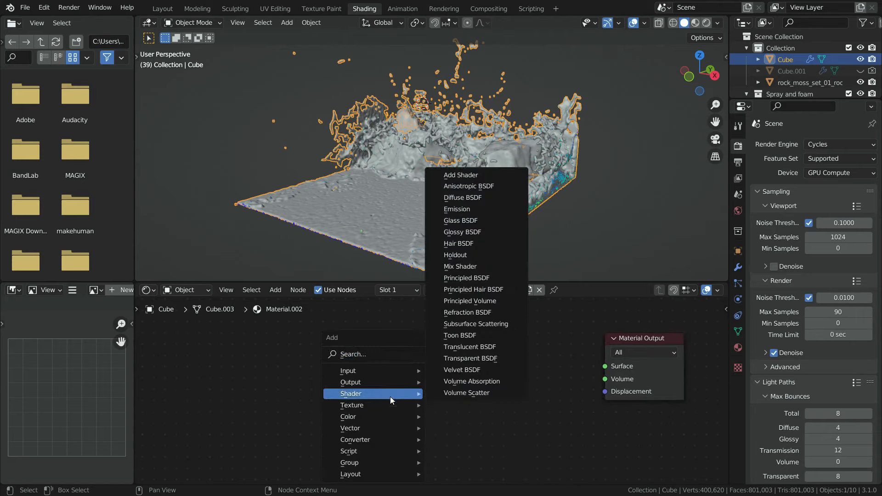
pyautogui.click(478, 221)
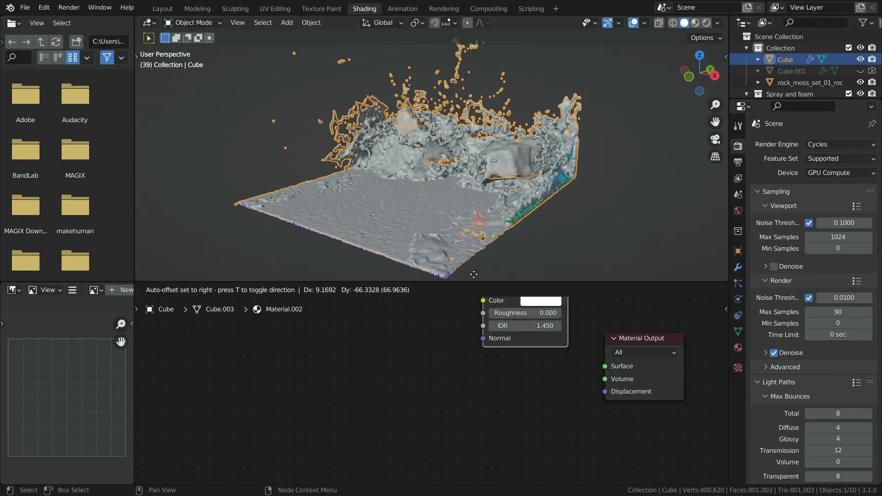
pyautogui.click(460, 328)
pyautogui.scroll(1, 558, 367)
pyautogui.moveTo(542, 345); pyautogui.dragTo(612, 367)
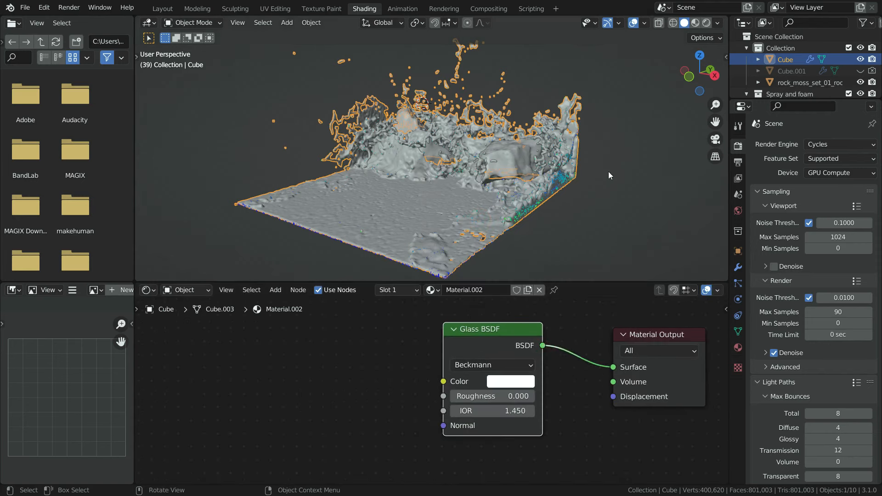
# Switch the viewport to rendered shading and set the Glass BSDF's IOR to 1.333
pyautogui.scroll(1, 500, 197)
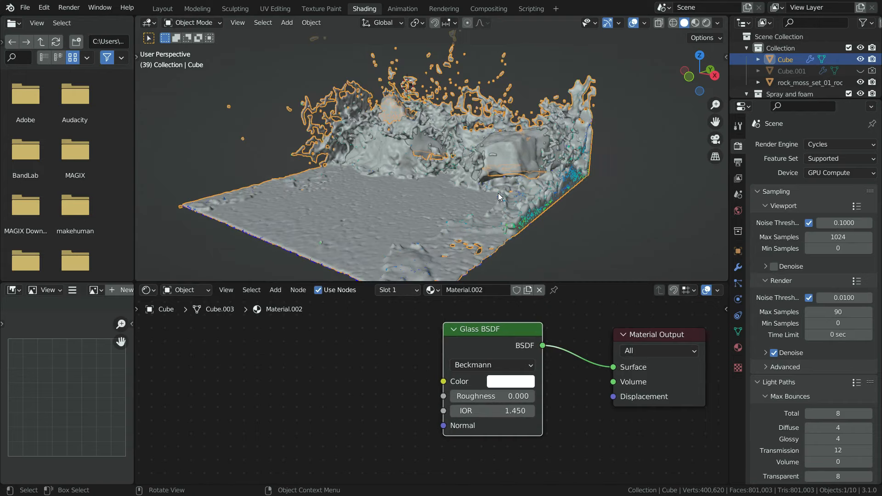
pyautogui.click(706, 23)
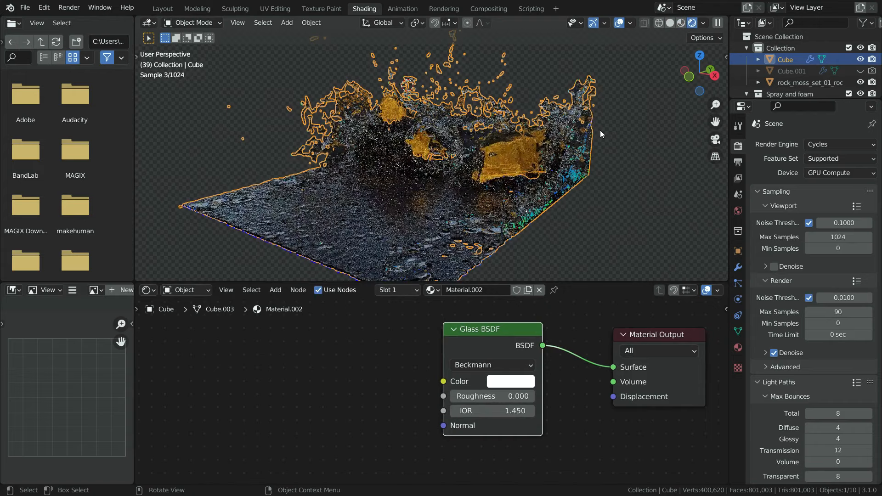
pyautogui.moveTo(600, 131); pyautogui.dragTo(491, 213, button='middle')
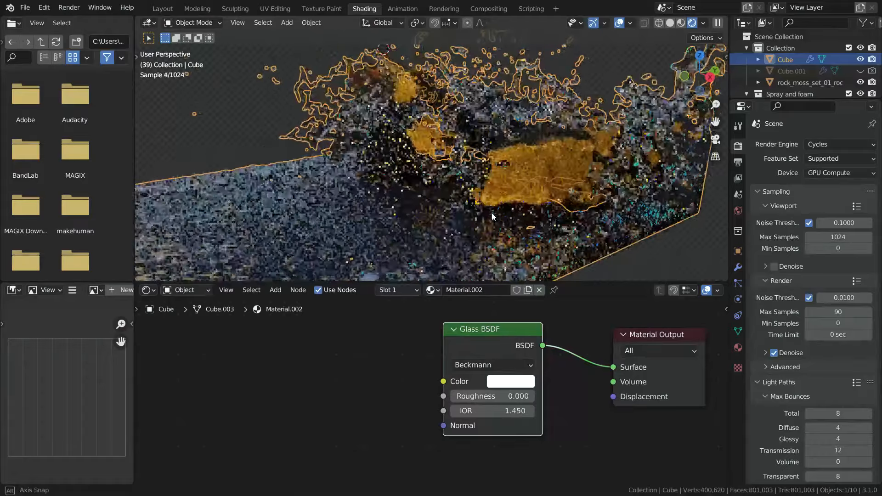
pyautogui.click(514, 411)
pyautogui.write('1.33')
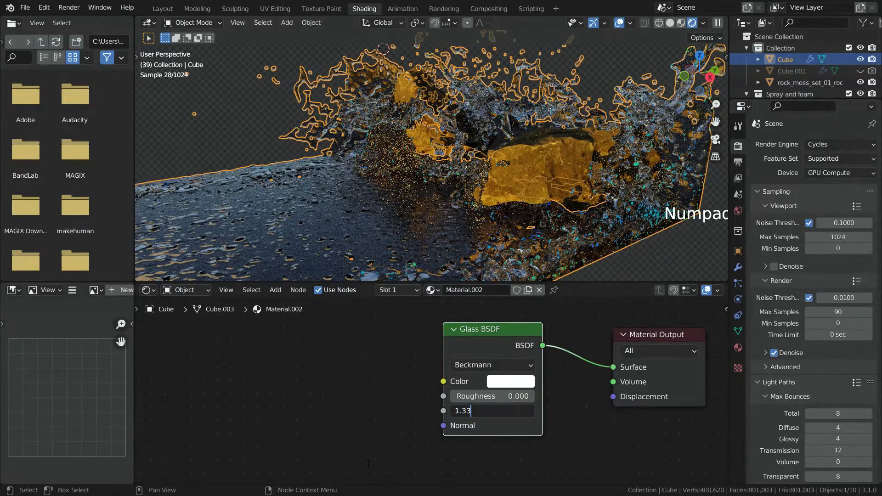
pyautogui.write('3')
pyautogui.press('Return')
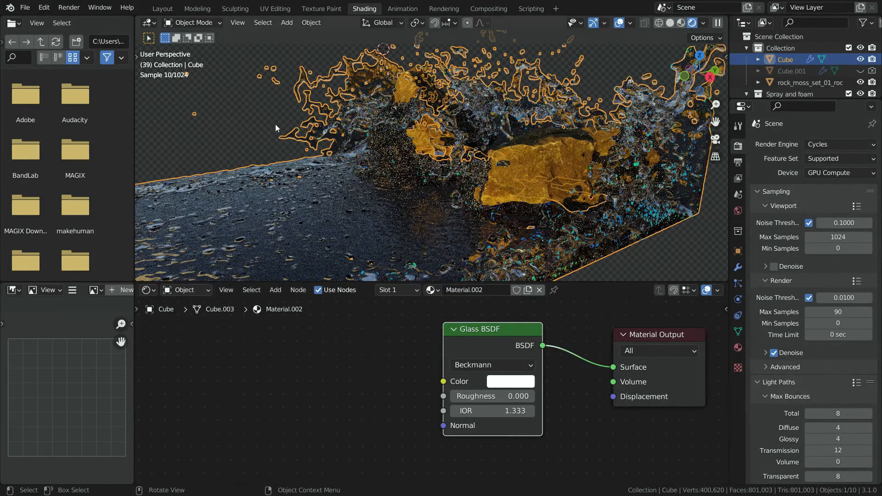
# Deselect the liquid, return the animation to its first frame, and select the rock object
pyautogui.click(643, 272)
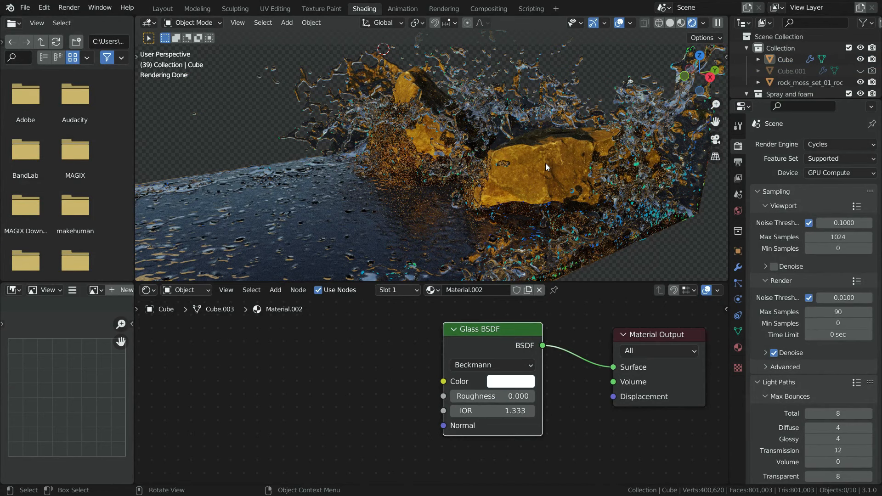
pyautogui.hotkey('shift', 'Left')
pyautogui.scroll(-2, 423, 216)
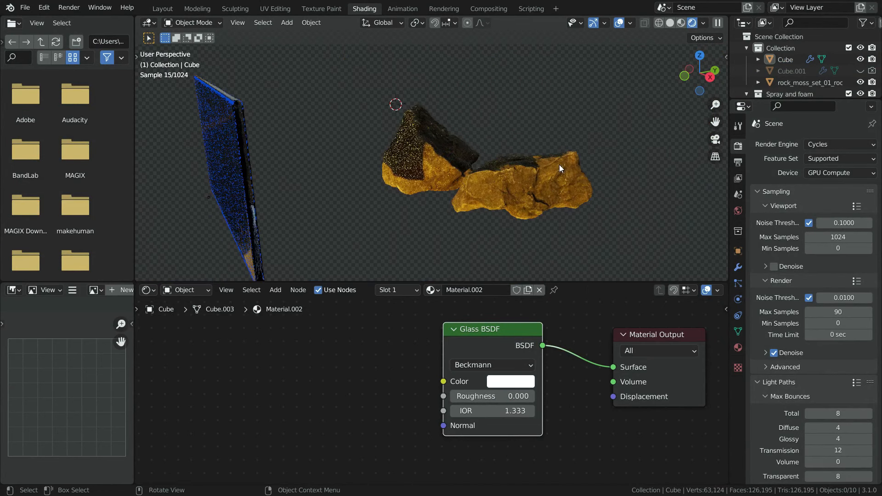
pyautogui.scroll(2, 544, 183)
pyautogui.click(508, 172)
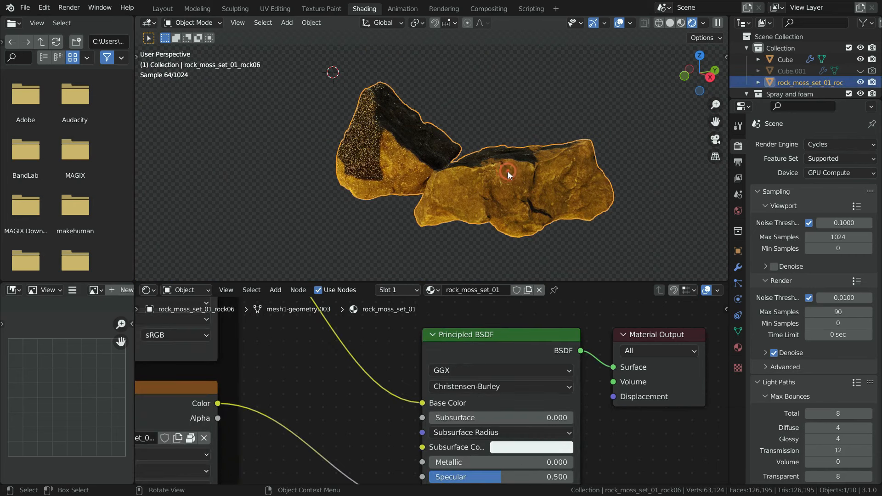
# Insert a ColorRamp node between the Roughness texture and the Principled BSDF's Roughness input in the rock material
pyautogui.scroll(-4, 503, 369)
pyautogui.scroll(4, 424, 390)
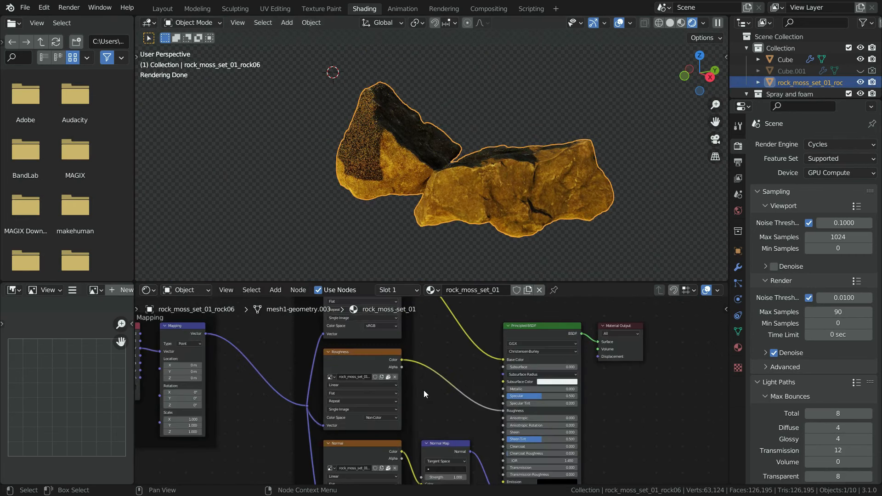
pyautogui.hotkey('shift', 'a')
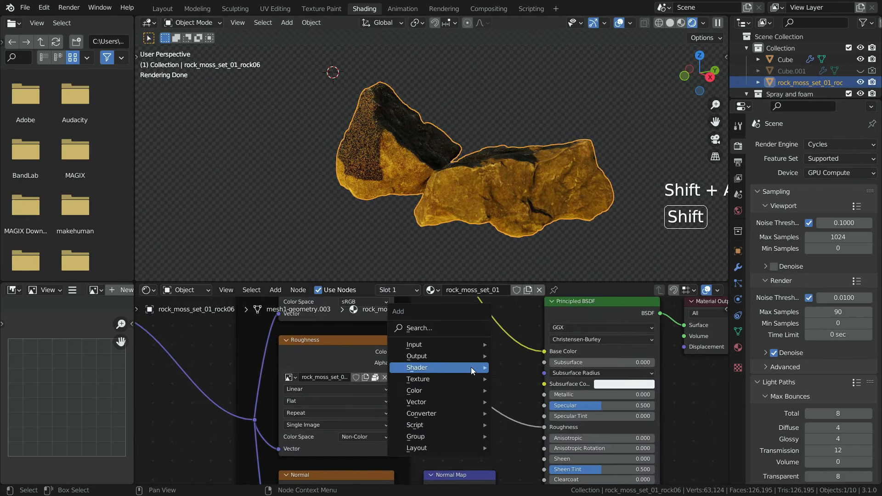
pyautogui.moveTo(440, 413)
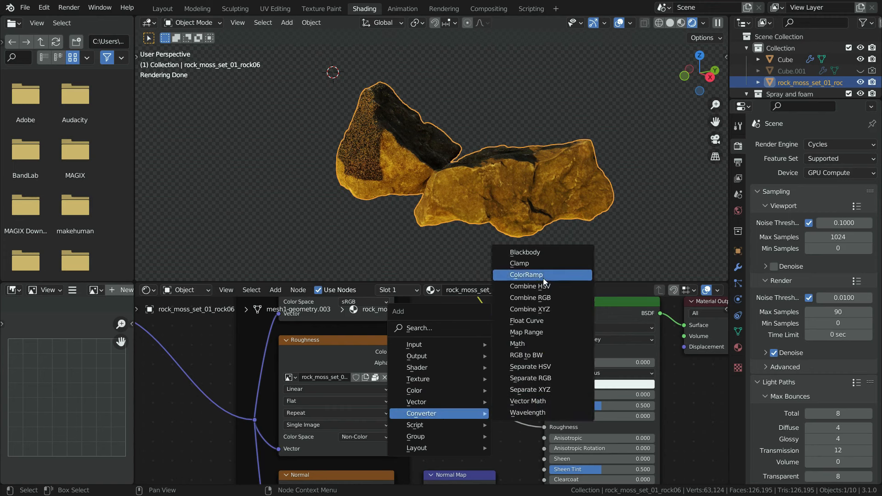
pyautogui.click(527, 275)
pyautogui.click(423, 350)
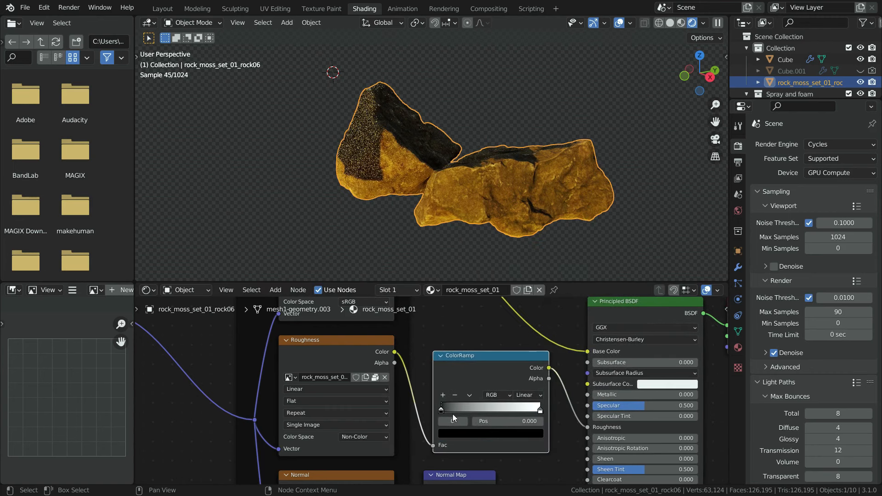
# Move the ColorRamp's black stop to position 0.855 to make the rocks look wetter
pyautogui.scroll(2, 541, 183)
pyautogui.moveTo(440, 411); pyautogui.dragTo(523, 418)
pyautogui.scroll(2, 481, 209)
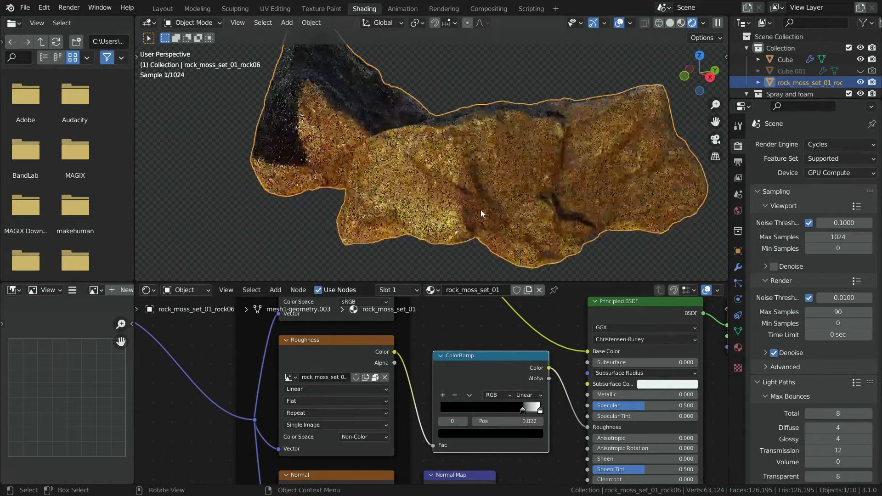
pyautogui.scroll(1, 480, 209)
pyautogui.click(528, 410)
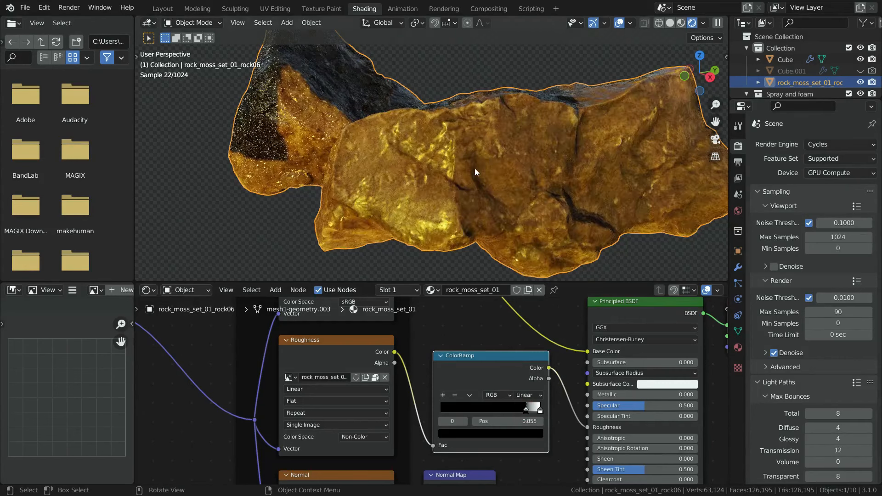
pyautogui.scroll(-4, 475, 168)
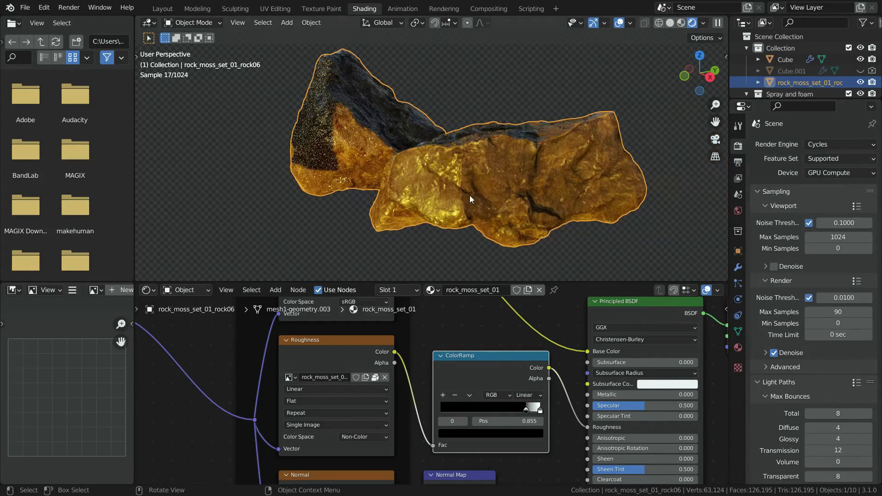
# Switch the viewport to solid shading and play the animation, stopping at frame 34 as the water hits the rocks
pyautogui.click(669, 23)
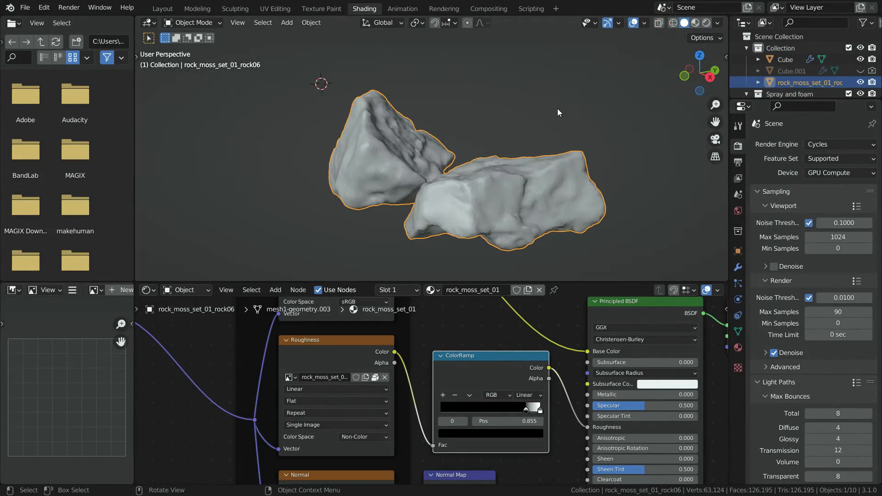
pyautogui.scroll(-1, 550, 125)
pyautogui.moveTo(553, 137); pyautogui.dragTo(511, 142, button='middle')
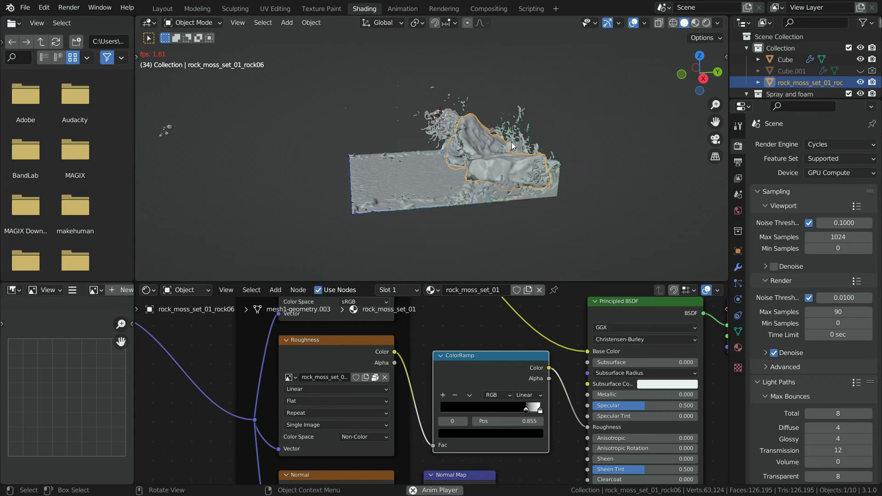
pyautogui.press('space')
pyautogui.scroll(5, 505, 149)
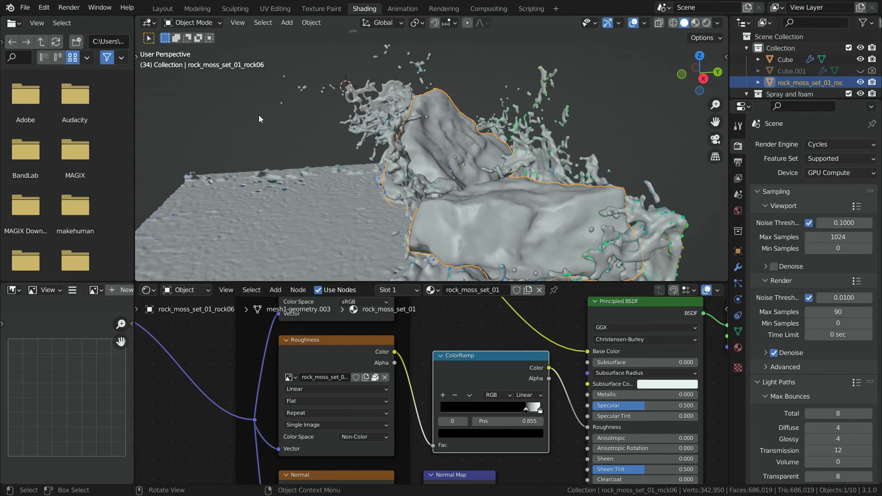
# Add a camera and align it to an angled view of the water splashing against the rocks
pyautogui.hotkey('shift', 'a')
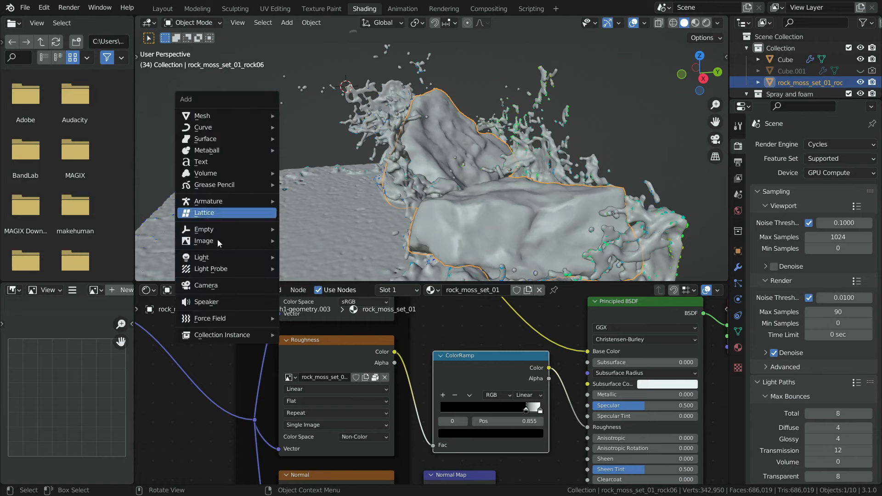
pyautogui.click(222, 289)
pyautogui.scroll(-4, 498, 163)
pyautogui.scroll(4, 426, 147)
pyautogui.moveTo(471, 189); pyautogui.dragTo(501, 202, button='middle')
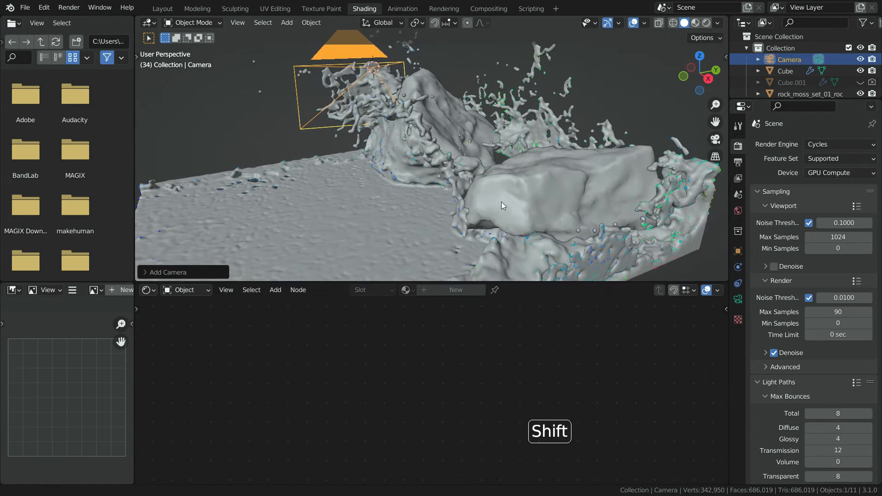
pyautogui.press('ctrl+alt+KP_0')
pyautogui.click(461, 71)
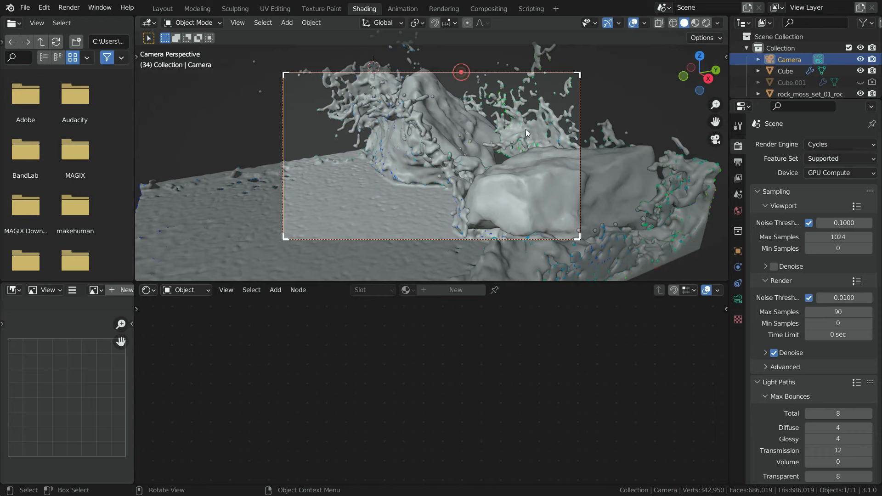
# Move the camera back about 0.8 m along its local Z axis
pyautogui.press('g')
pyautogui.press('z')
pyautogui.press('z')
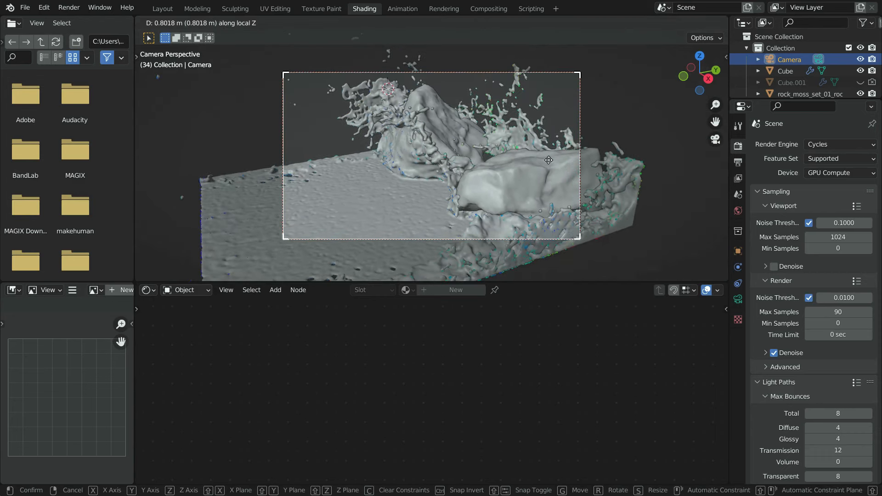
pyautogui.click(553, 160)
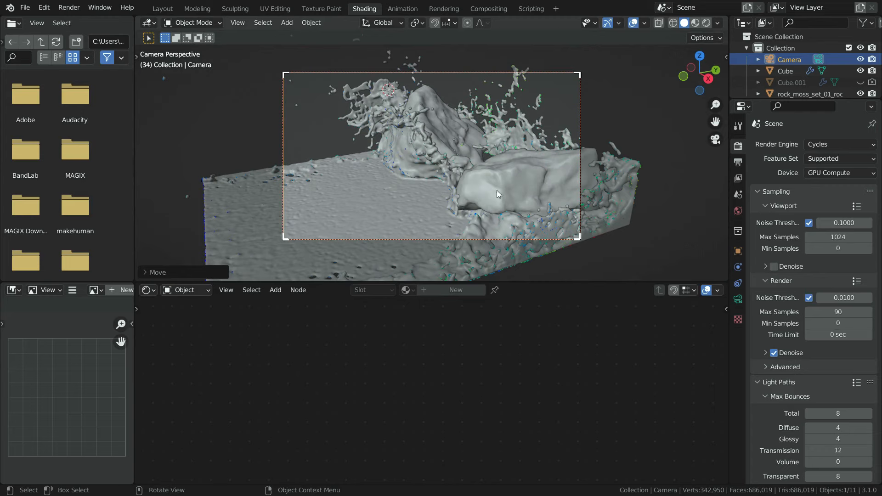
# Set the render output resolution to 1280 × 720 px
pyautogui.click(738, 162)
pyautogui.click(843, 170)
pyautogui.write('720')
pyautogui.press('Return')
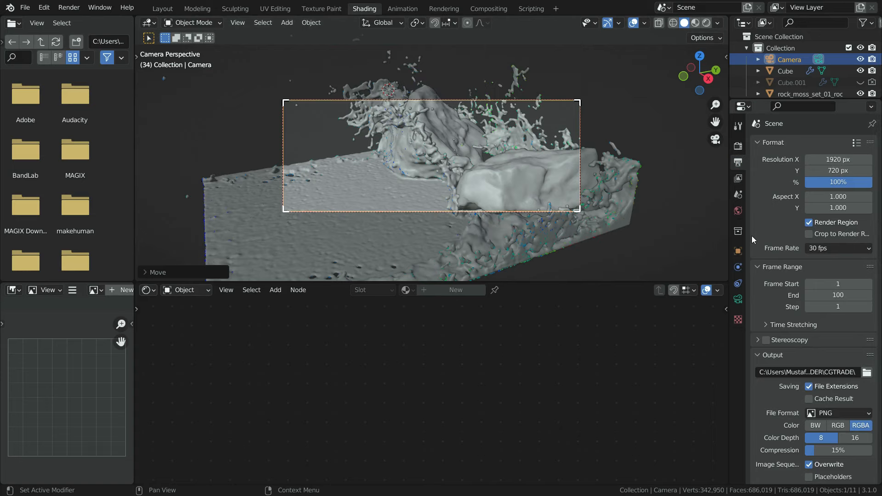
pyautogui.click(843, 160)
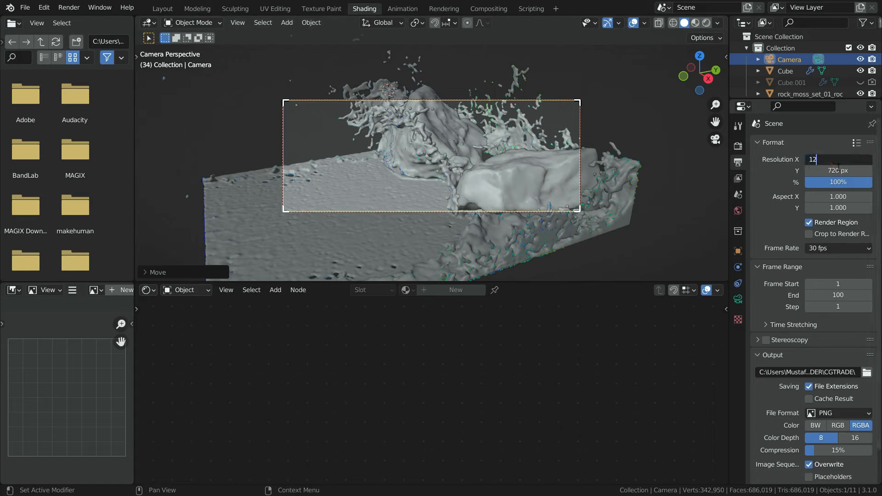
pyautogui.press('Return')
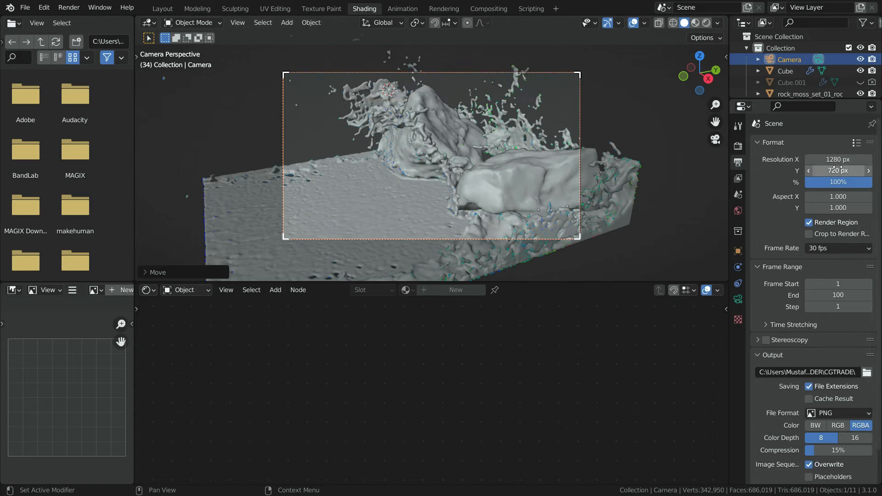
# Set the final render's maximum samples to 20
pyautogui.click(737, 147)
pyautogui.scroll(-3, 786, 305)
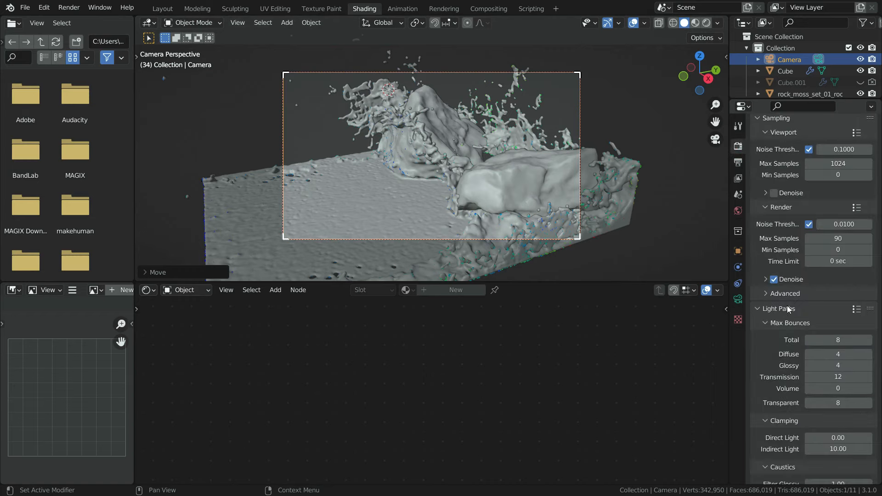
pyautogui.click(837, 239)
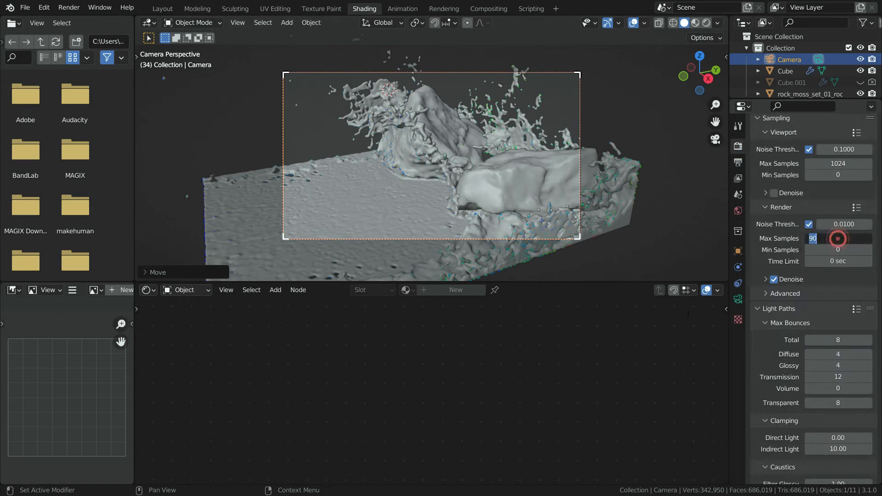
pyautogui.write('20')
pyautogui.press('Return')
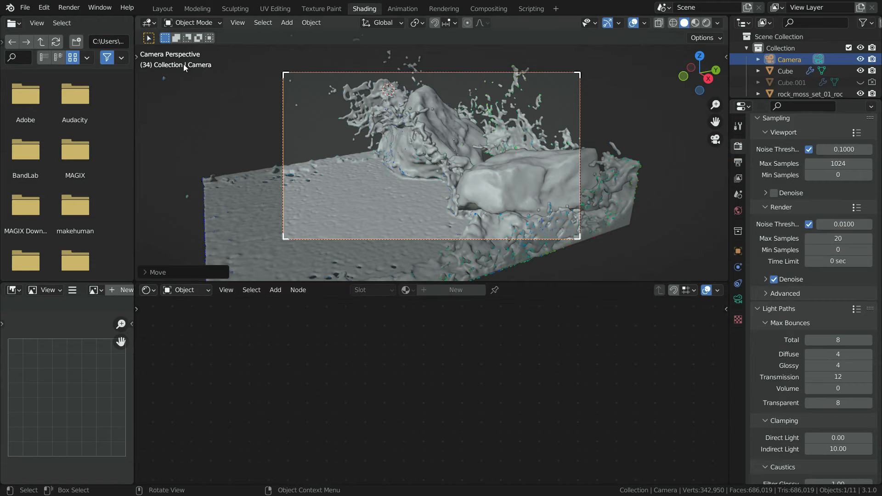
# Render the current frame as a still image, examine the splash and rocks up close, and close the render window
pyautogui.click(81, 15)
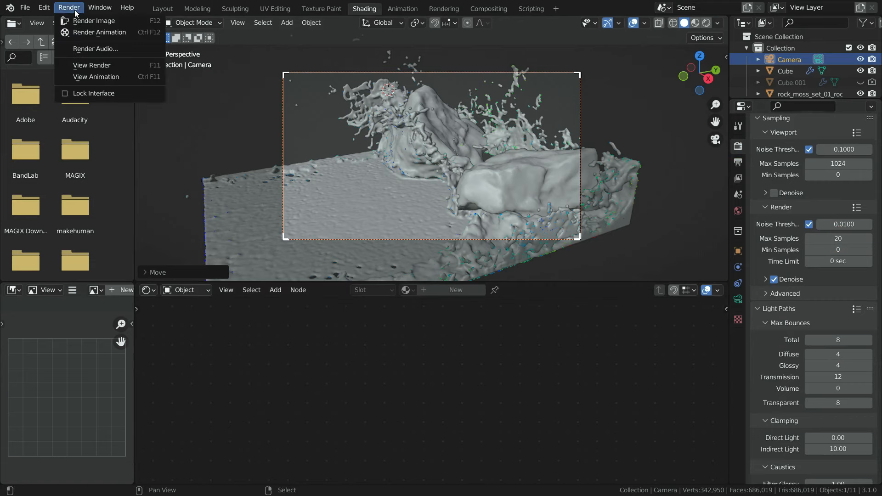
pyautogui.click(102, 21)
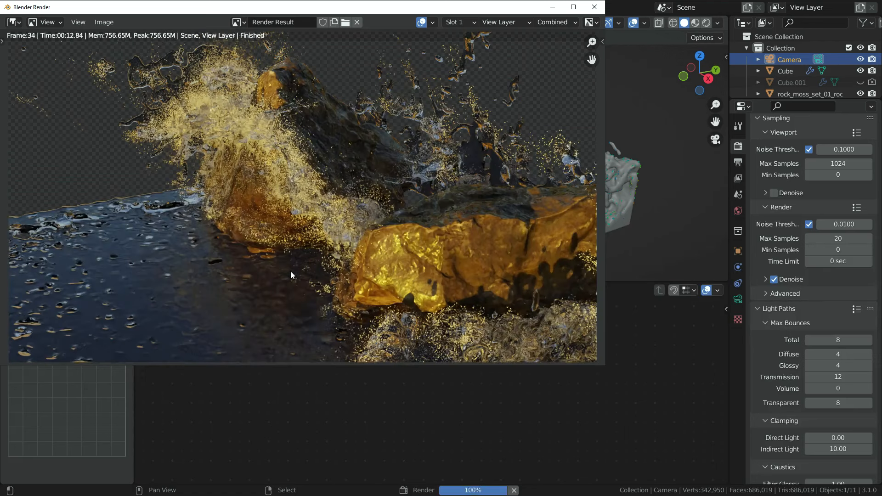
pyautogui.scroll(3, 271, 138)
pyautogui.scroll(-3, 381, 202)
pyautogui.scroll(1, 334, 179)
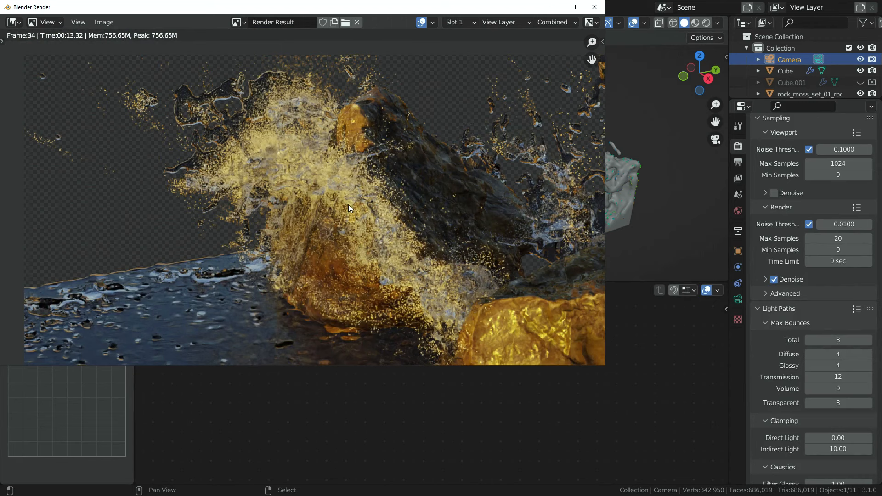
pyautogui.scroll(-4, 423, 264)
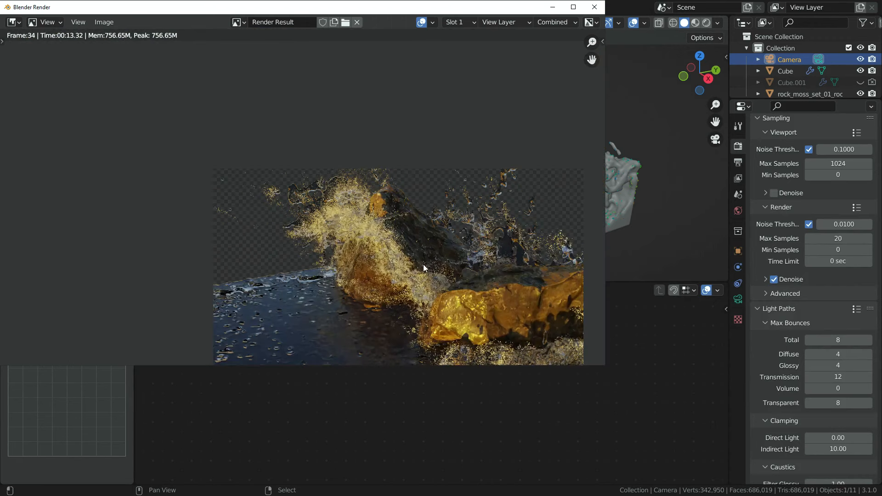
pyautogui.scroll(2, 410, 191)
pyautogui.scroll(-1, 551, 48)
pyautogui.click(595, 7)
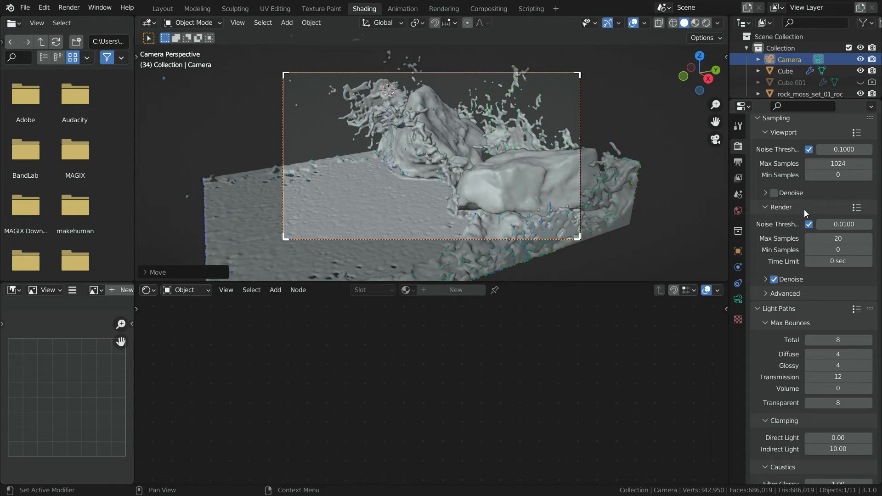
# Set the render output location to the Desktop folder
pyautogui.click(738, 162)
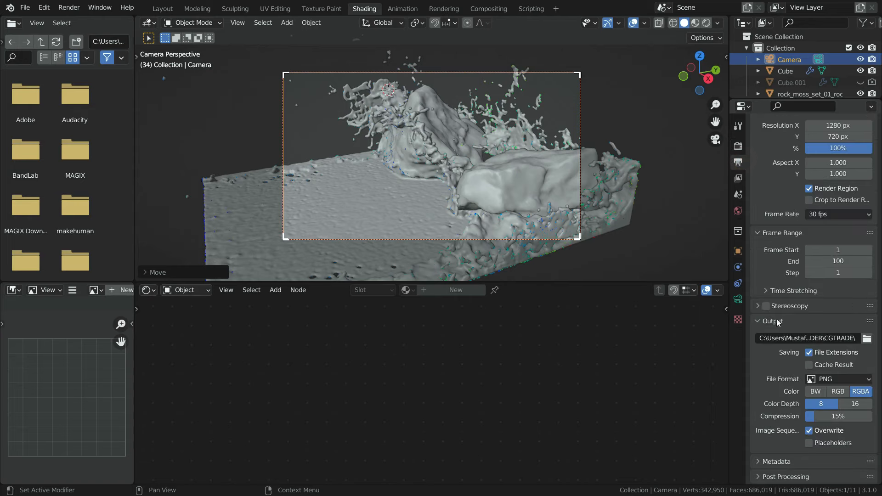
pyautogui.click(866, 339)
pyautogui.click(305, 172)
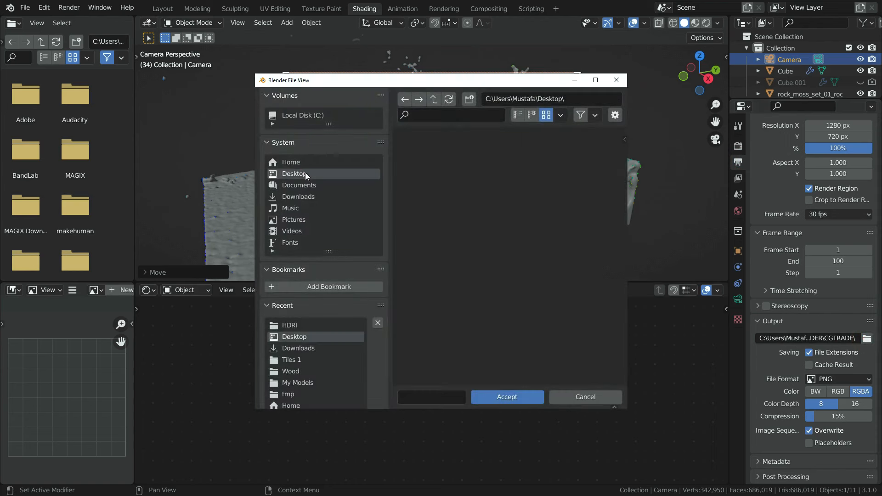
pyautogui.click(507, 396)
# Set the output file format to FFmpeg Video with an MPEG-4 container
pyautogui.click(846, 380)
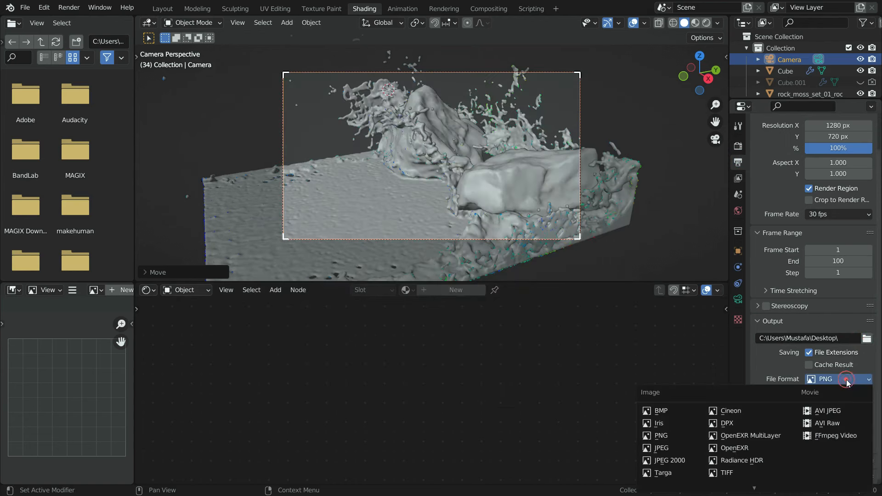
pyautogui.click(844, 435)
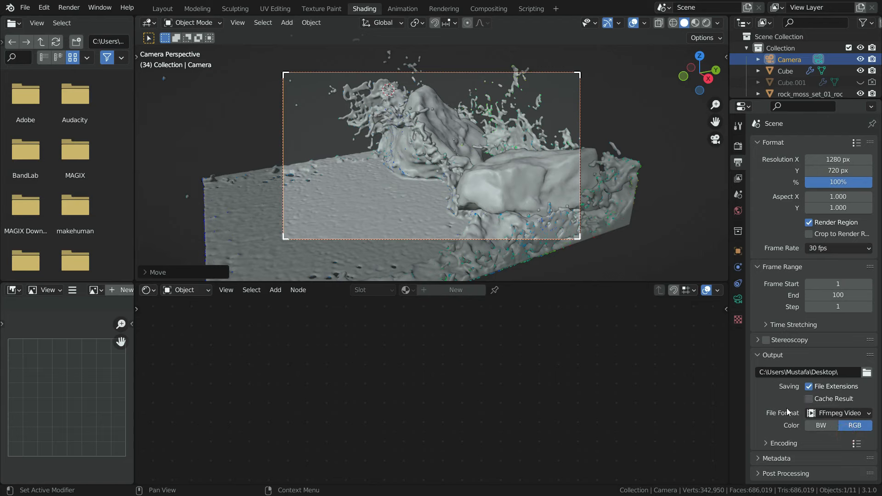
pyautogui.click(784, 443)
pyautogui.scroll(-6, 781, 427)
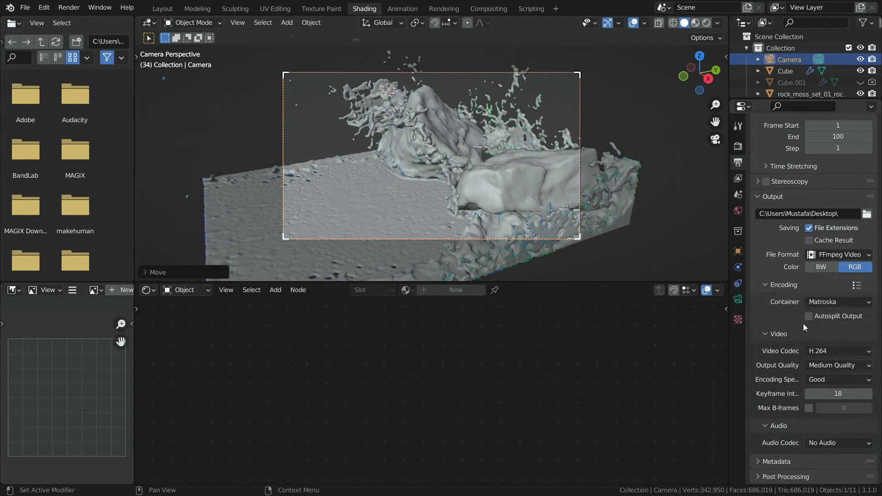
pyautogui.click(823, 301)
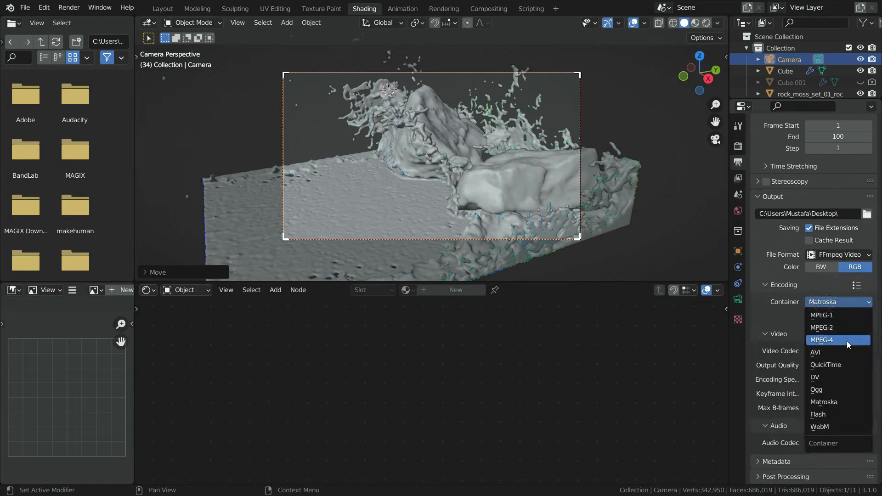
pyautogui.click(824, 340)
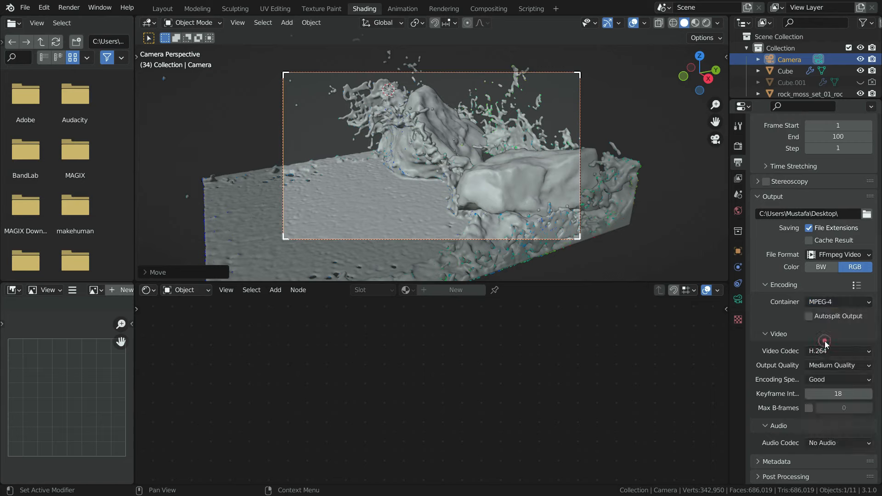
# Start rendering the full animation
pyautogui.click(75, 9)
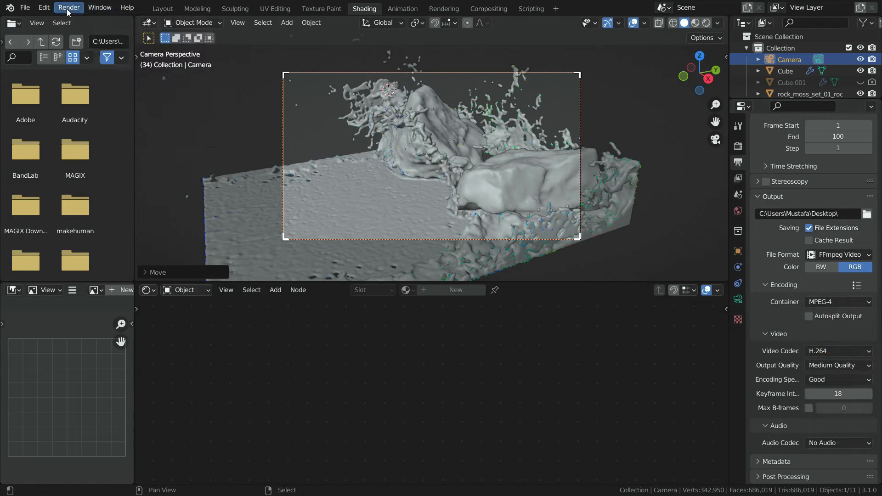
pyautogui.click(68, 8)
pyautogui.click(88, 32)
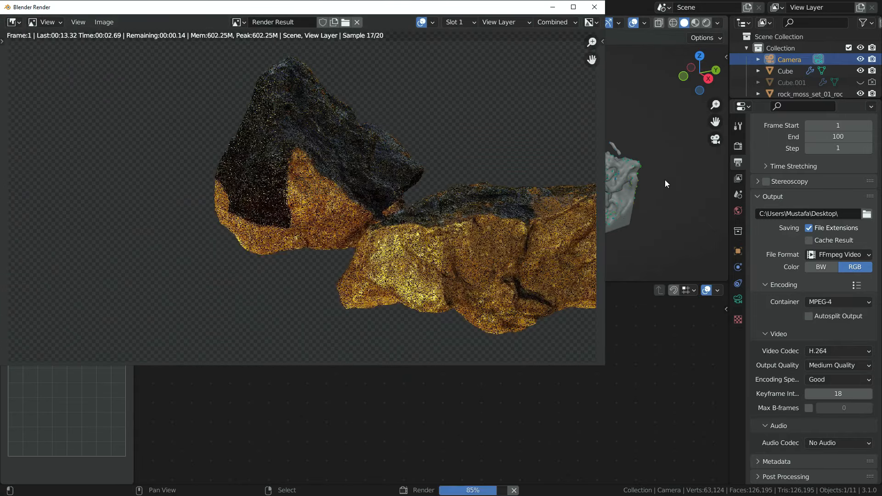